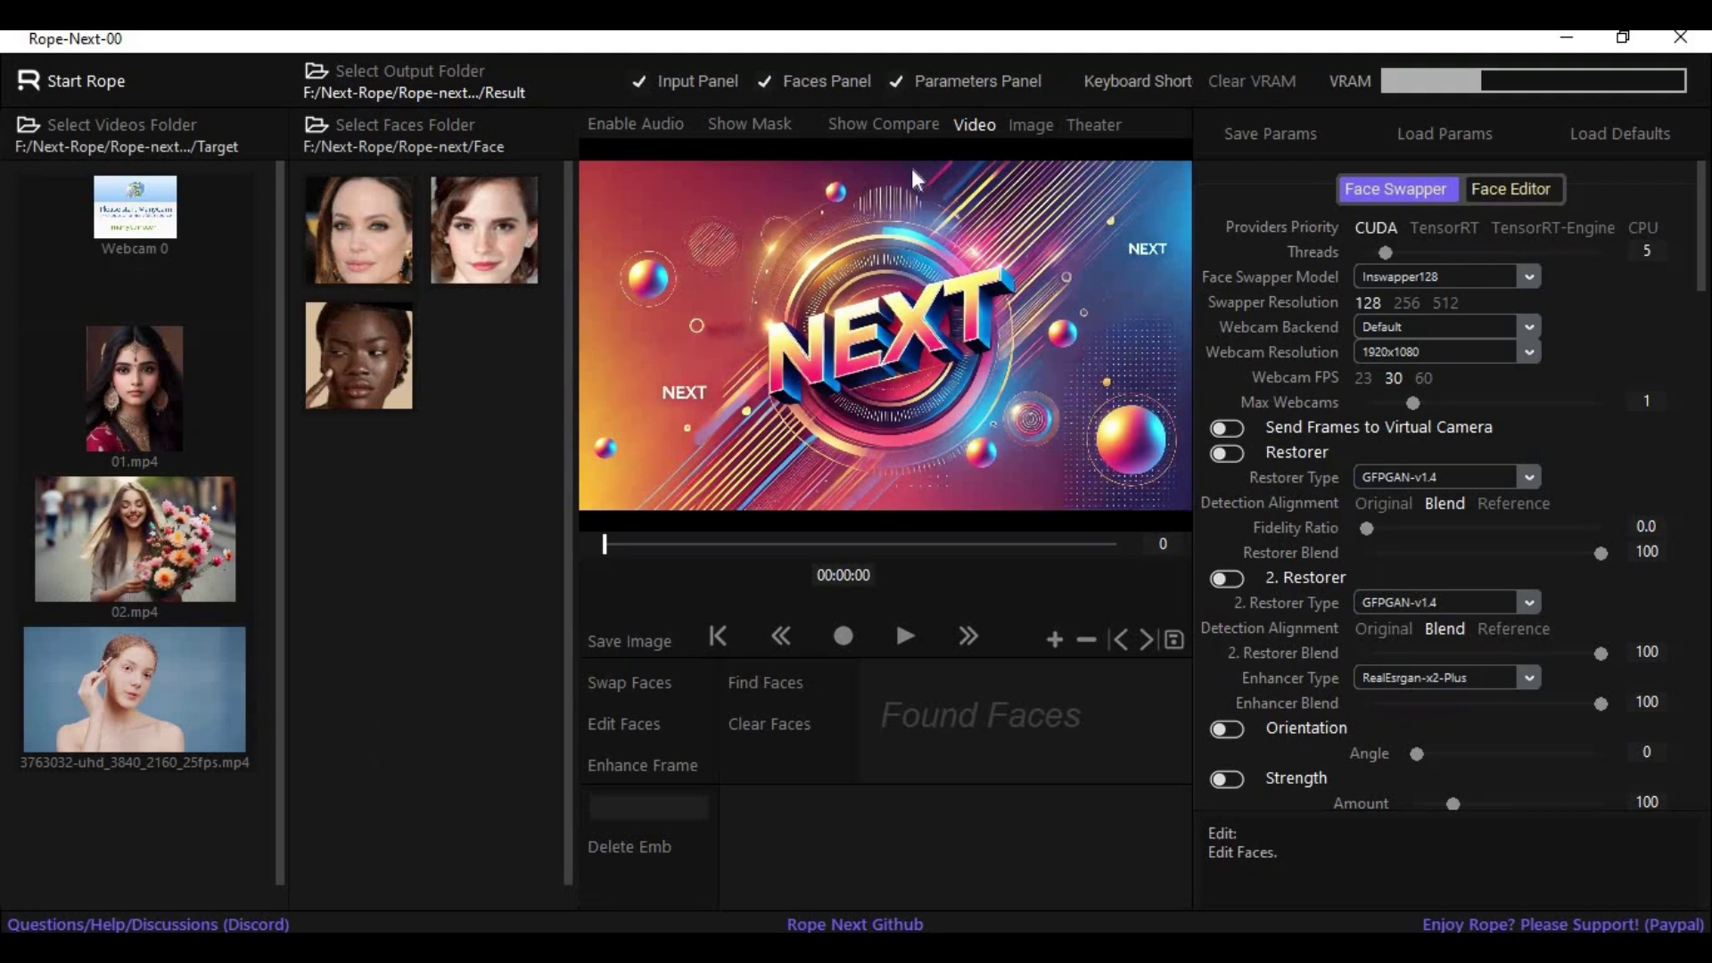
- Switch the targets to still images and bring up the Face Editor sliders
left_click(1027, 126)
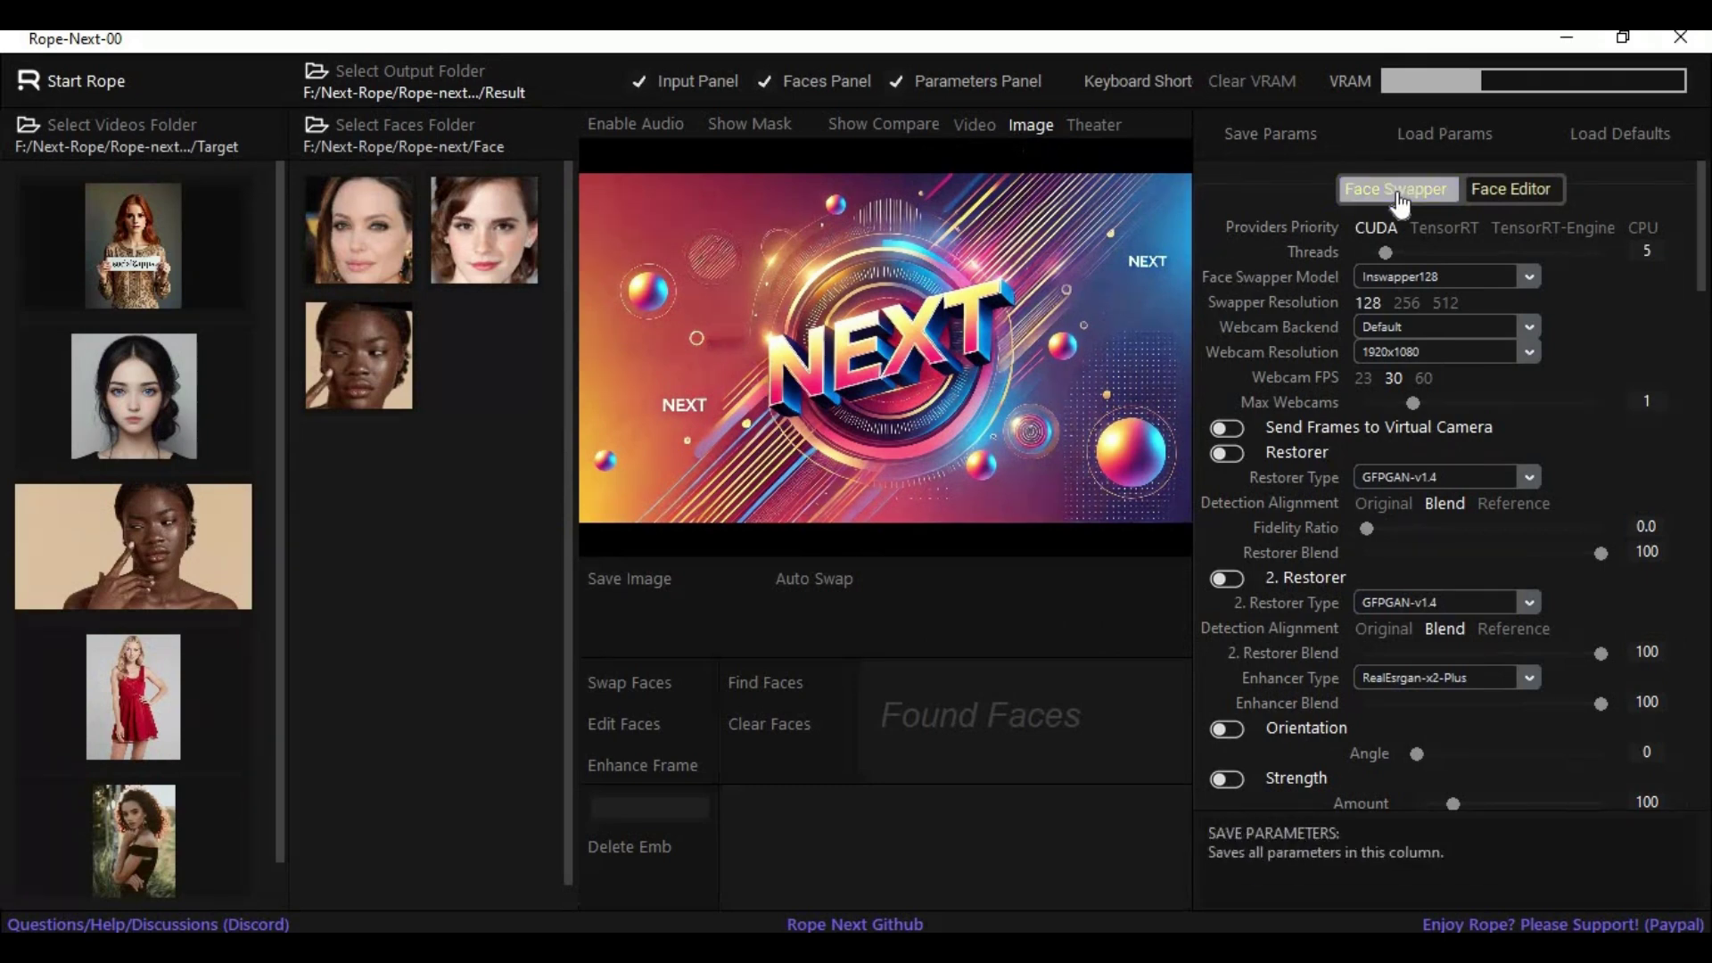
left_click(1522, 190)
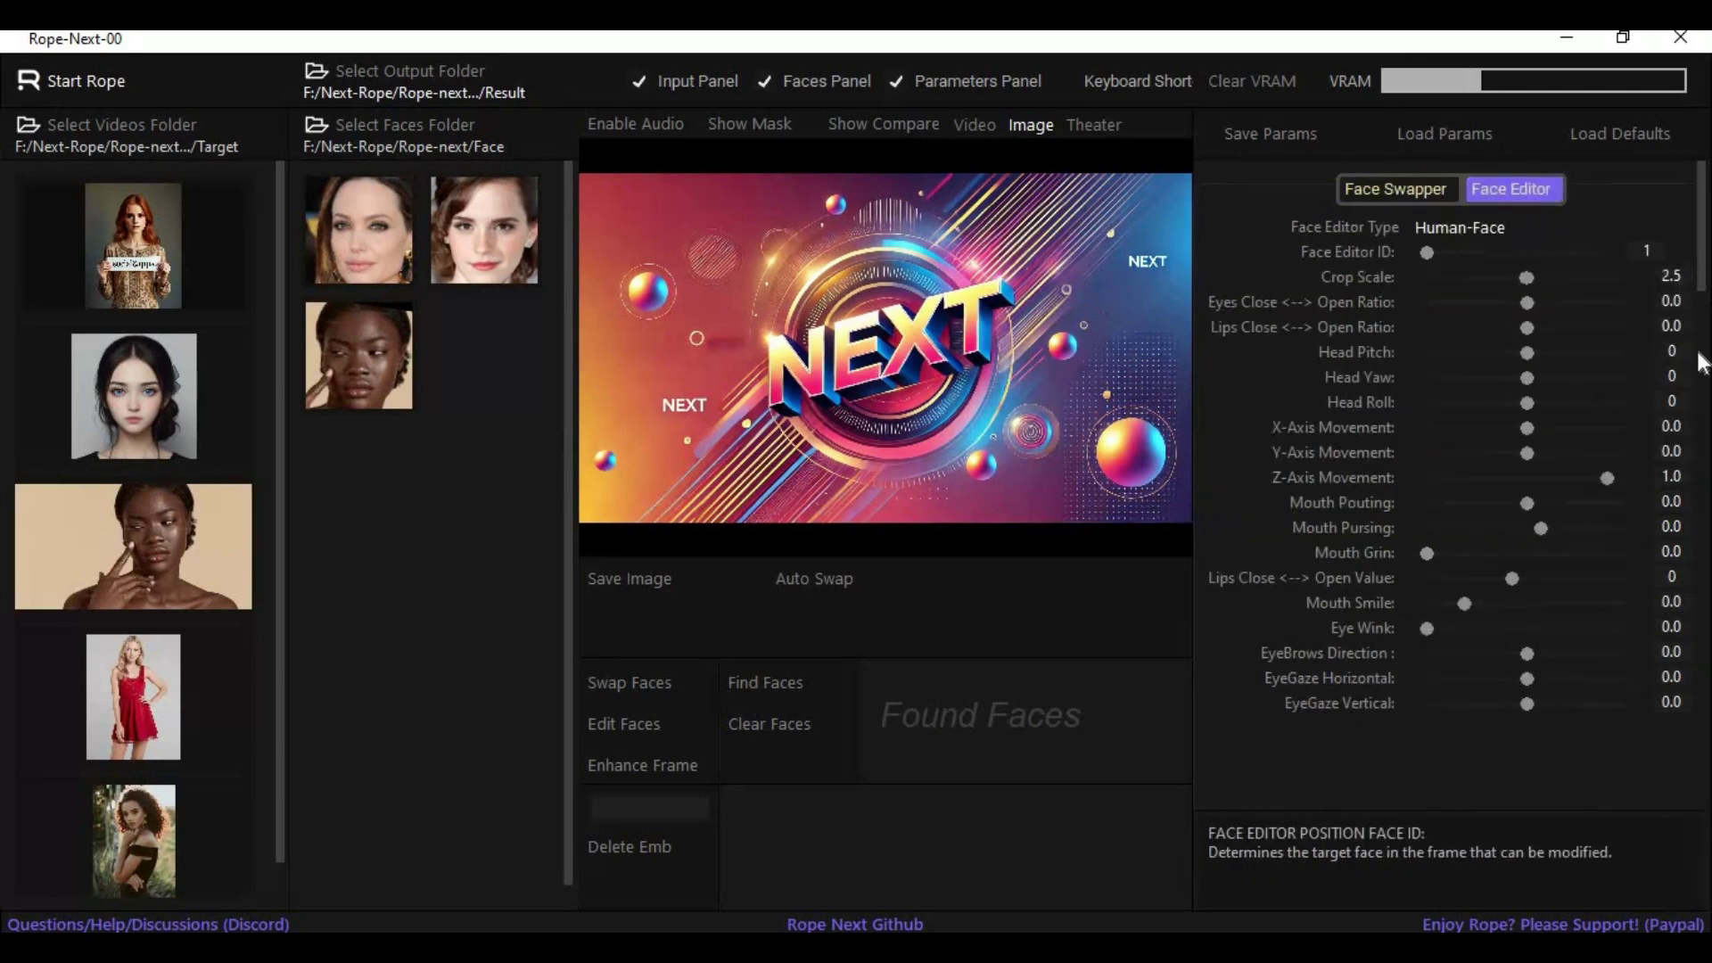
mouse_move(1702, 361)
left_mouse_down()
mouse_move(1697, 478)
mouse_move(1701, 174)
left_mouse_up()
- Switch the parameters panel from Face Editor back to the Face Swapper tab
left_click(1400, 194)
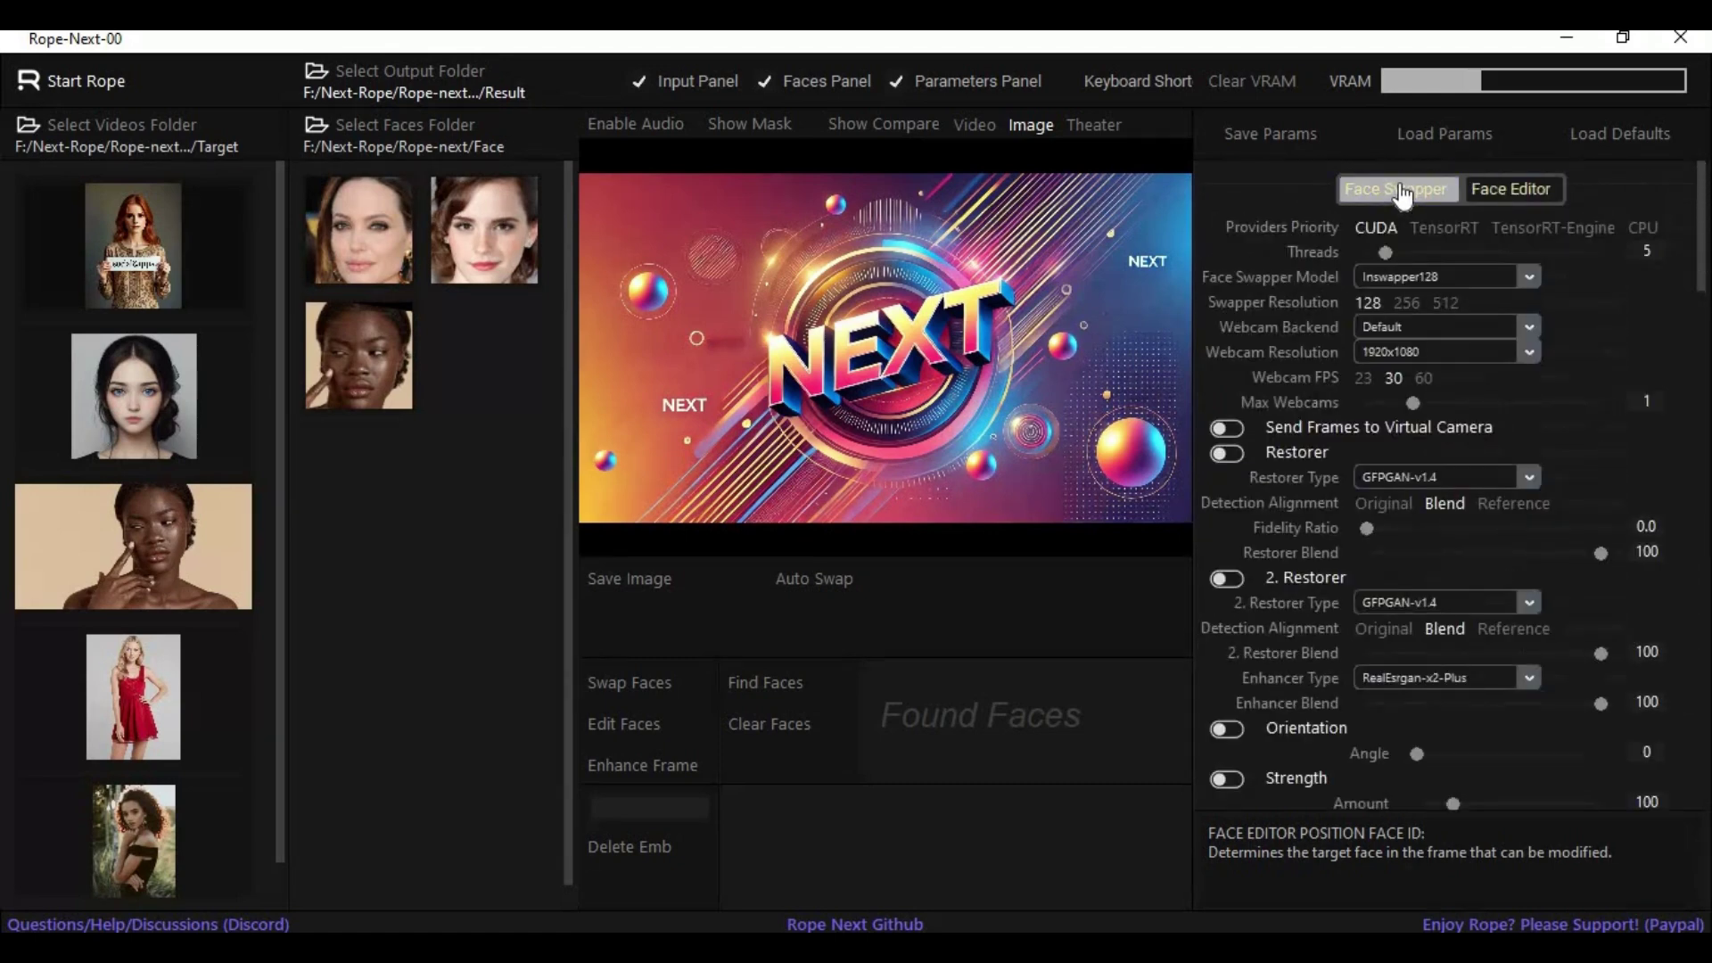
- Keep the Inswapper128 model, Default webcam backend and 1920x1080 webcam resolution
left_click(1527, 276)
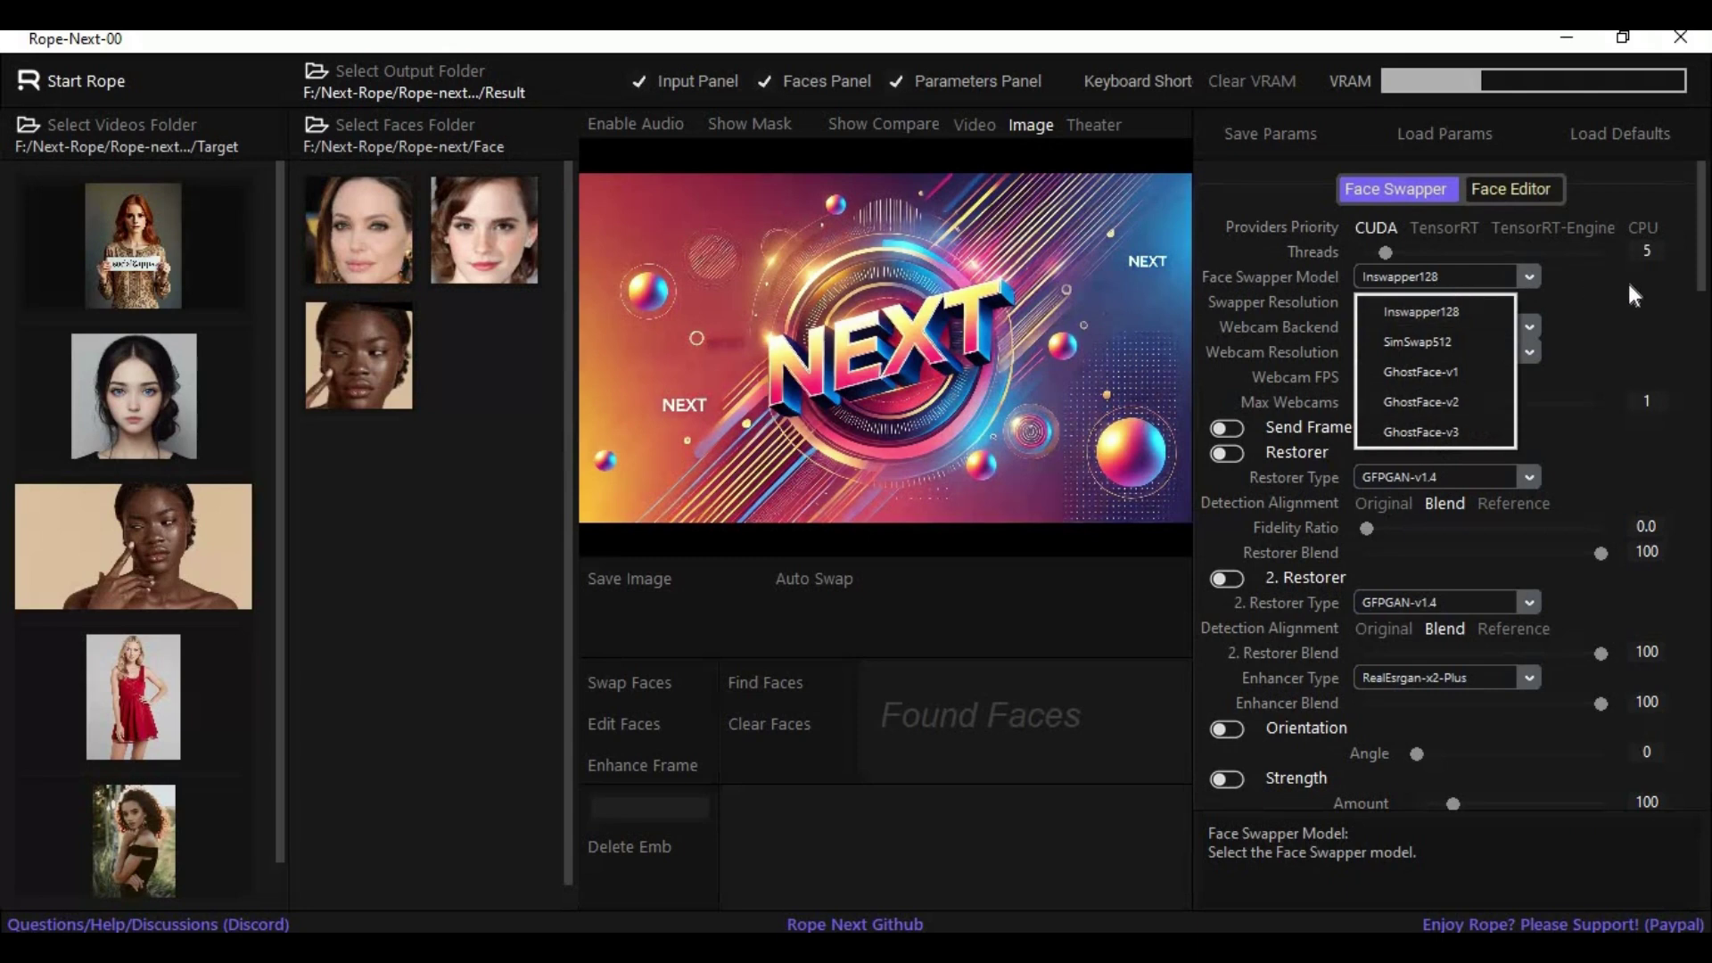
left_click(1605, 290)
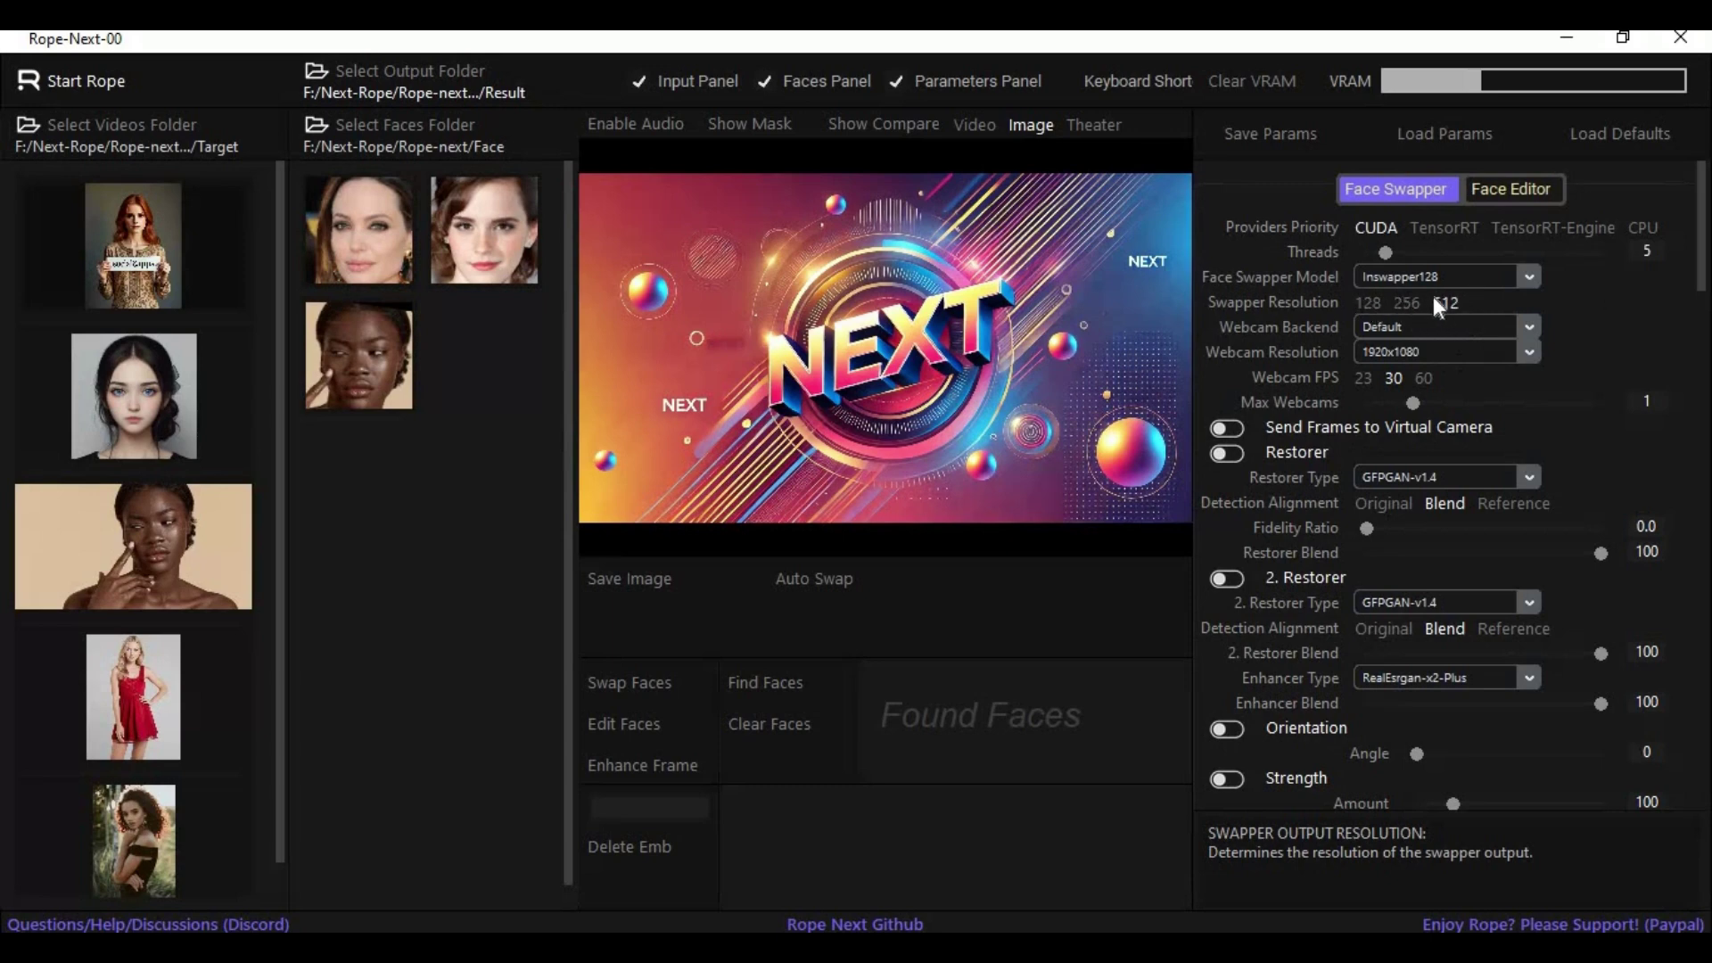
left_click(1534, 325)
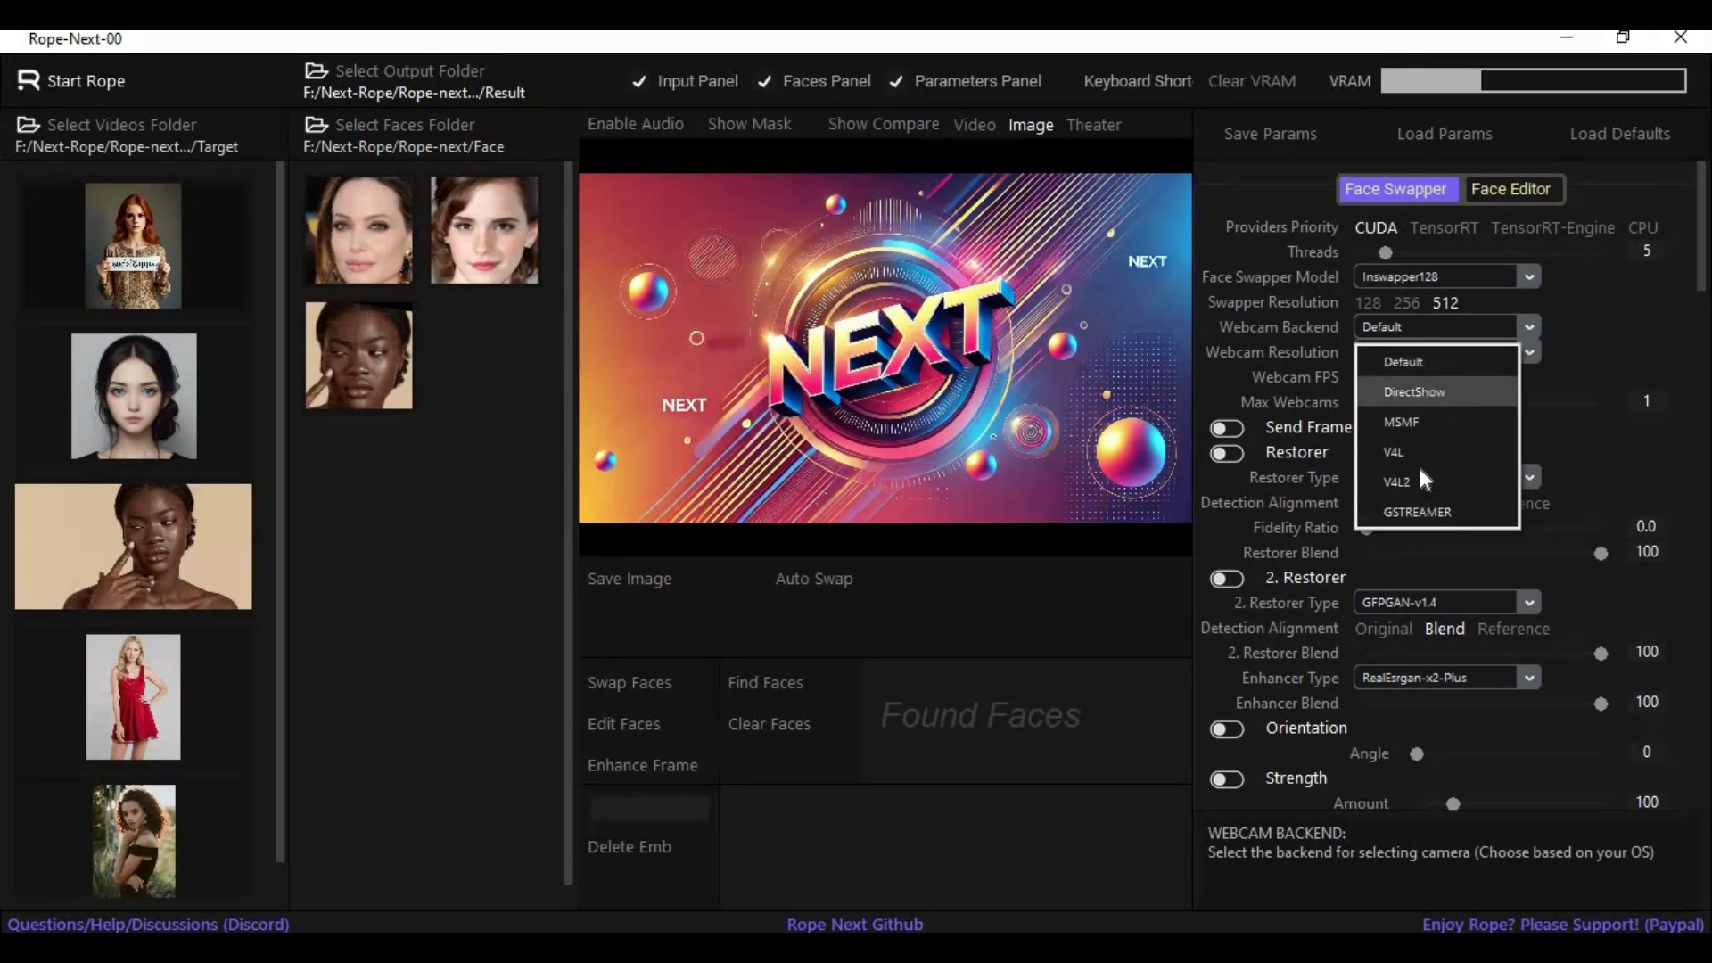
left_click(1598, 363)
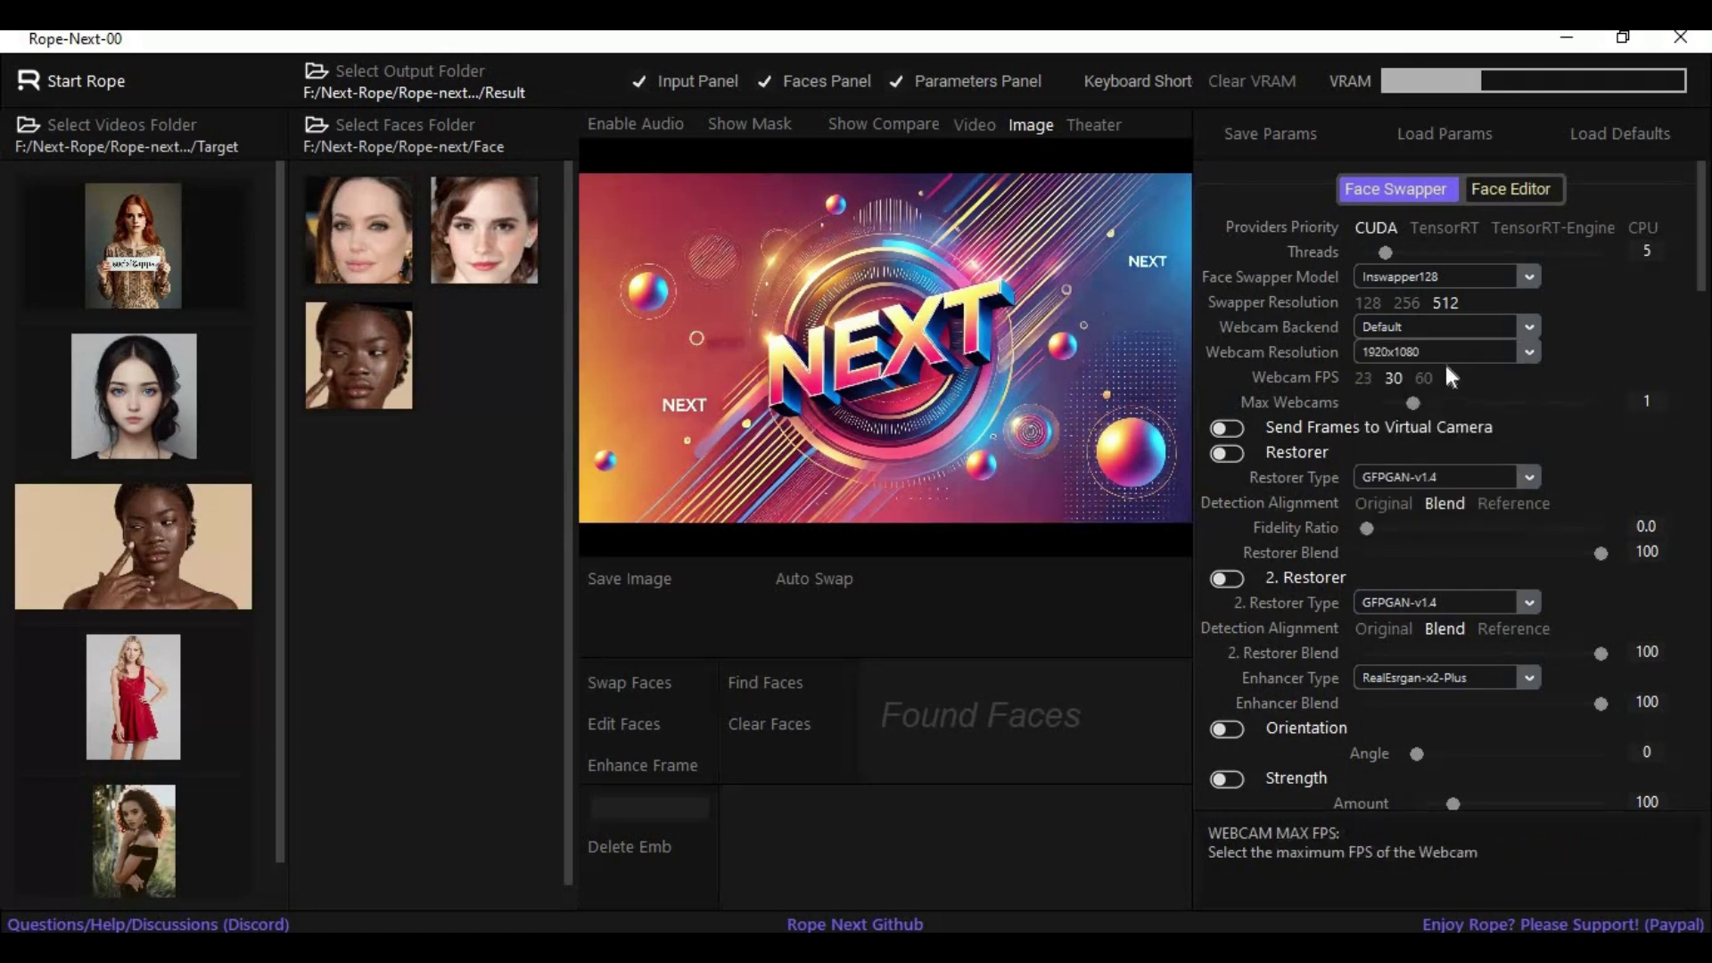
left_click(1537, 350)
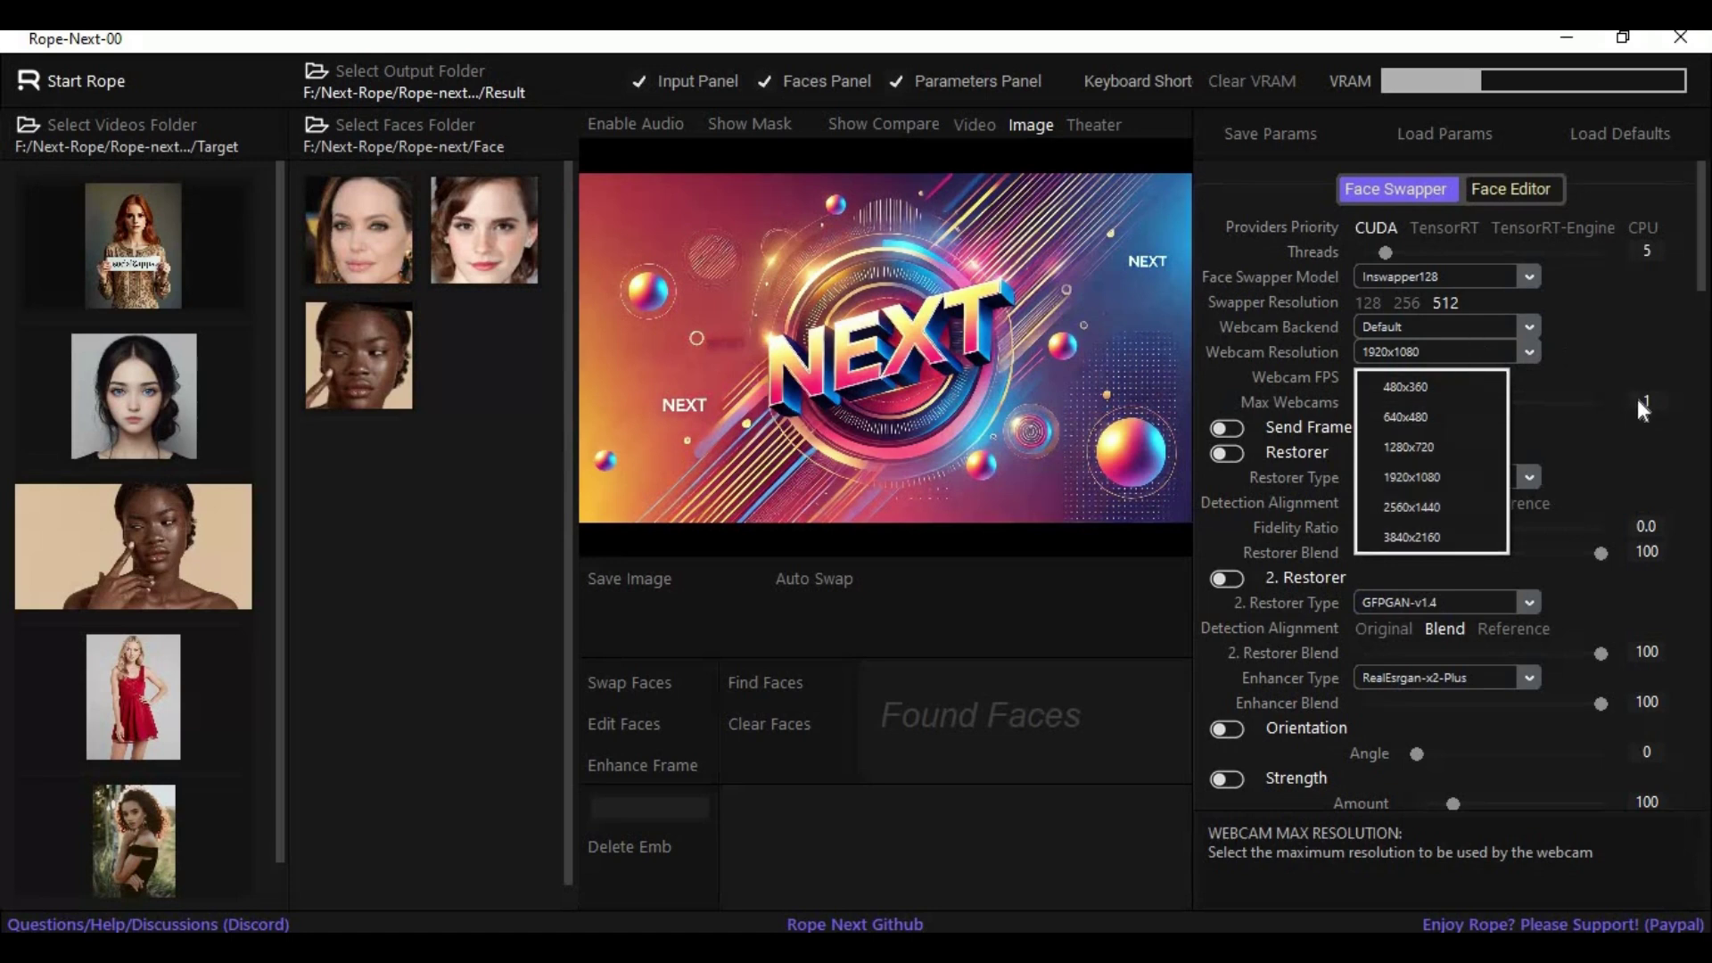
left_click(1630, 428)
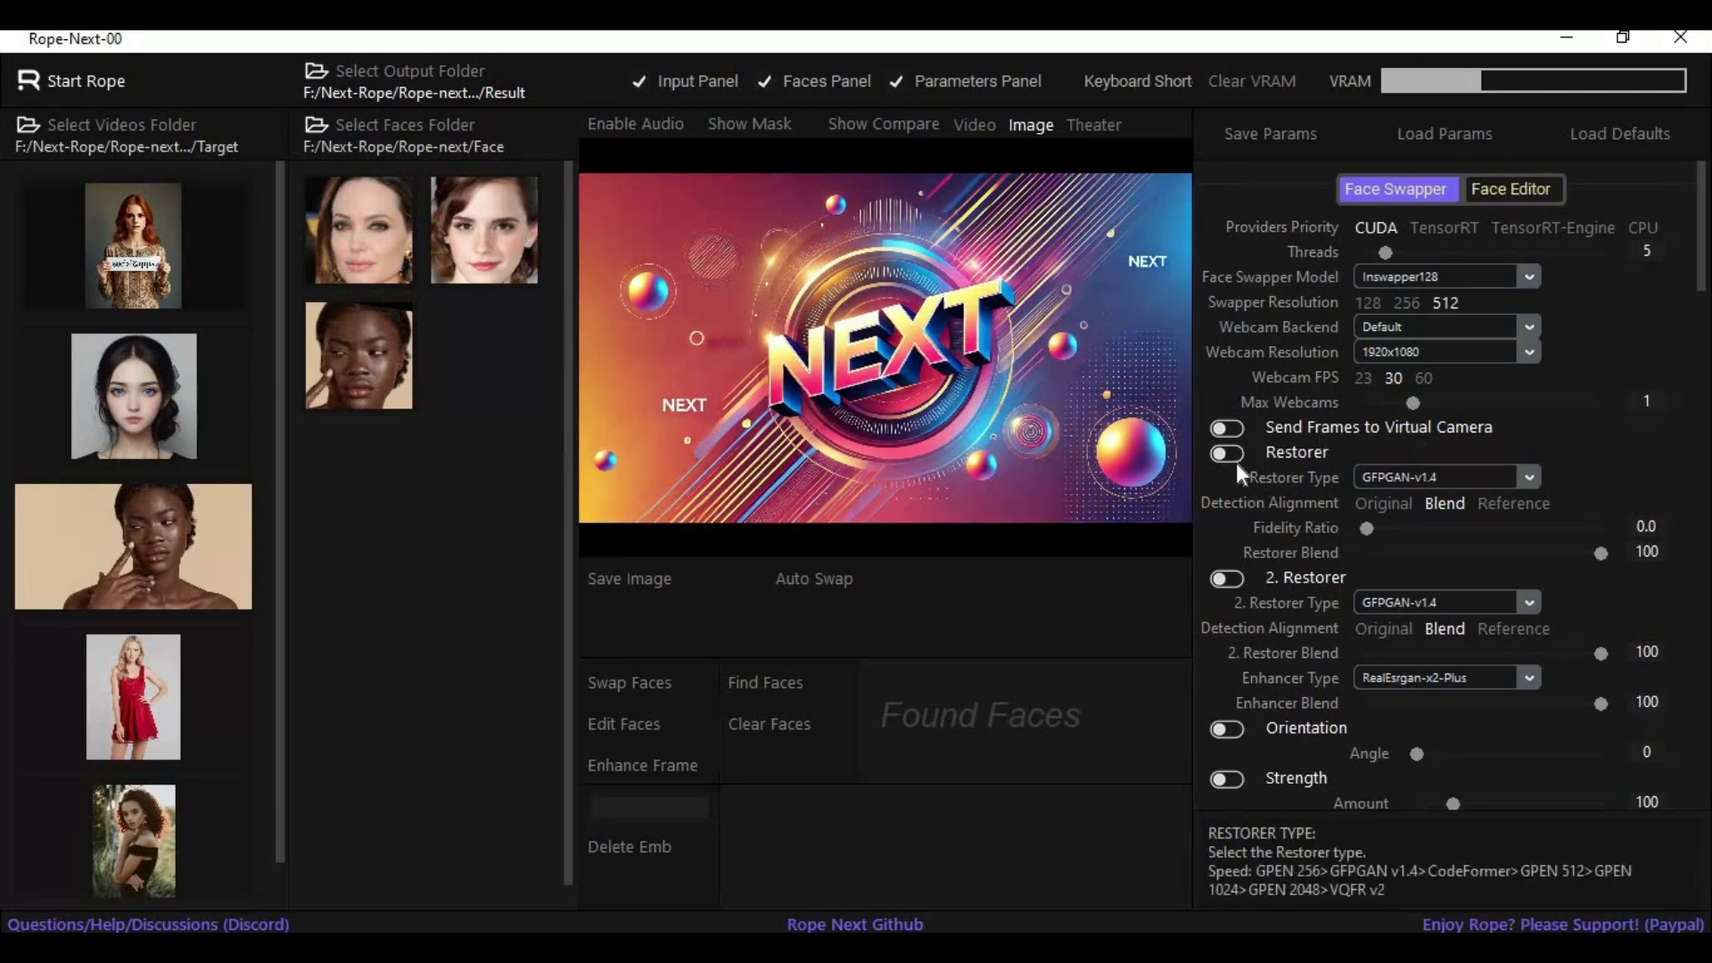
left_click(1528, 477)
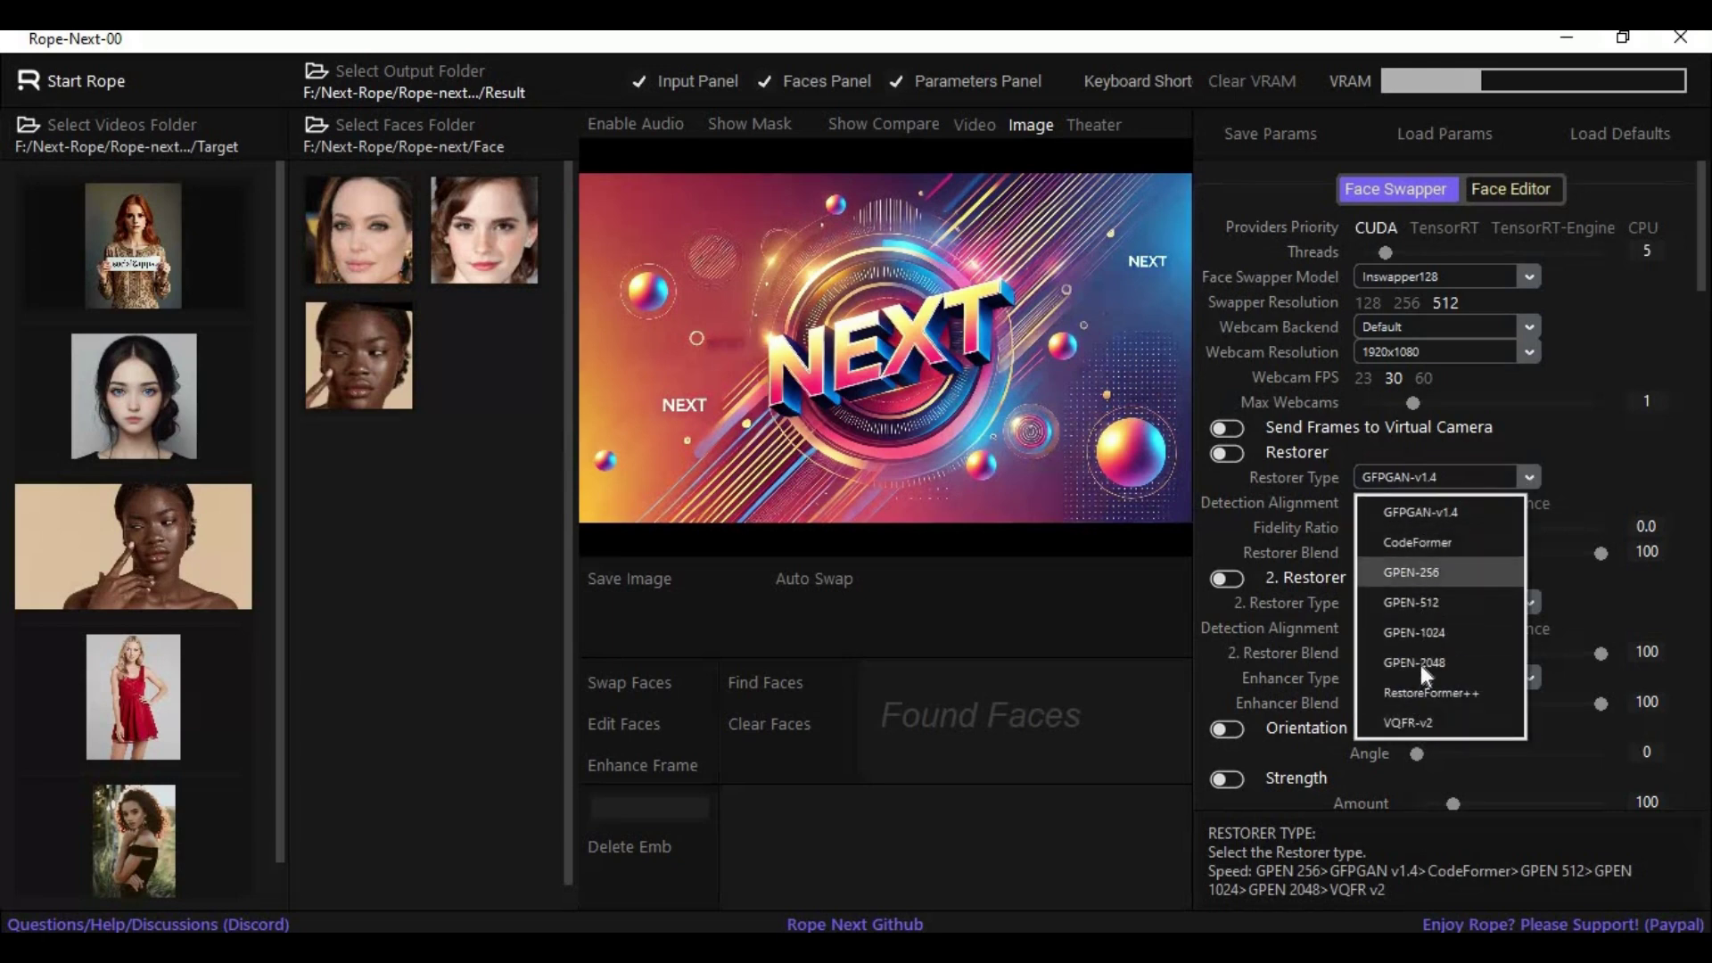
left_click(1648, 405)
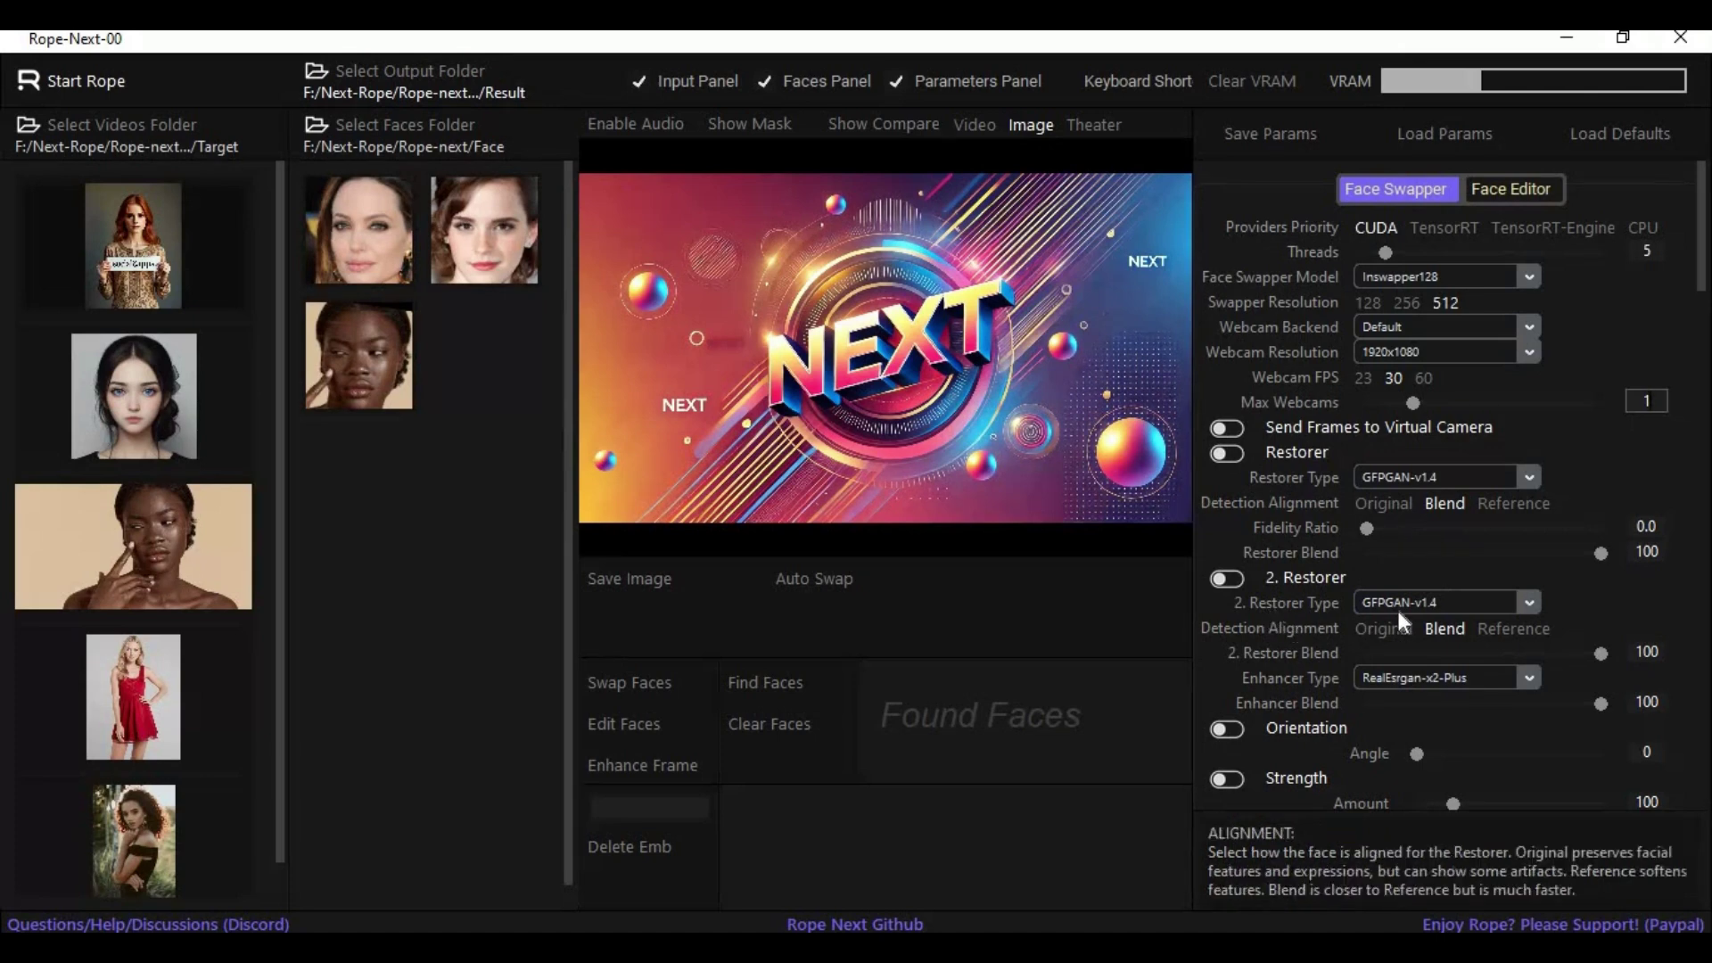
left_click(1529, 604)
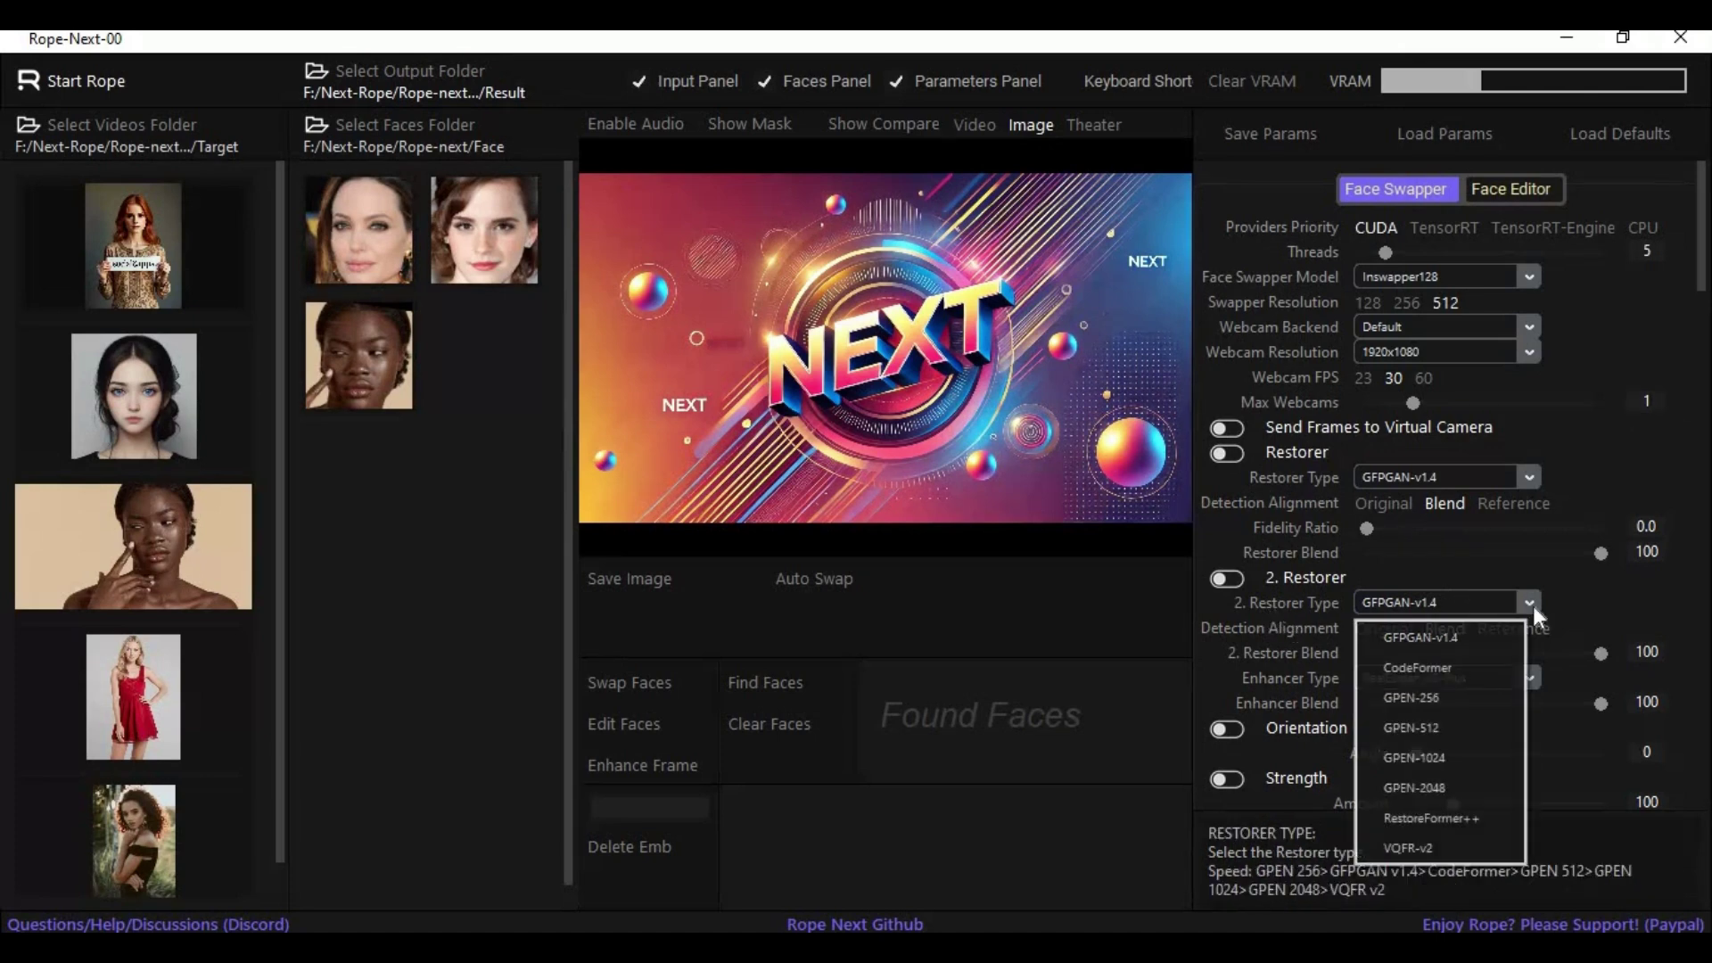
left_click(1706, 340)
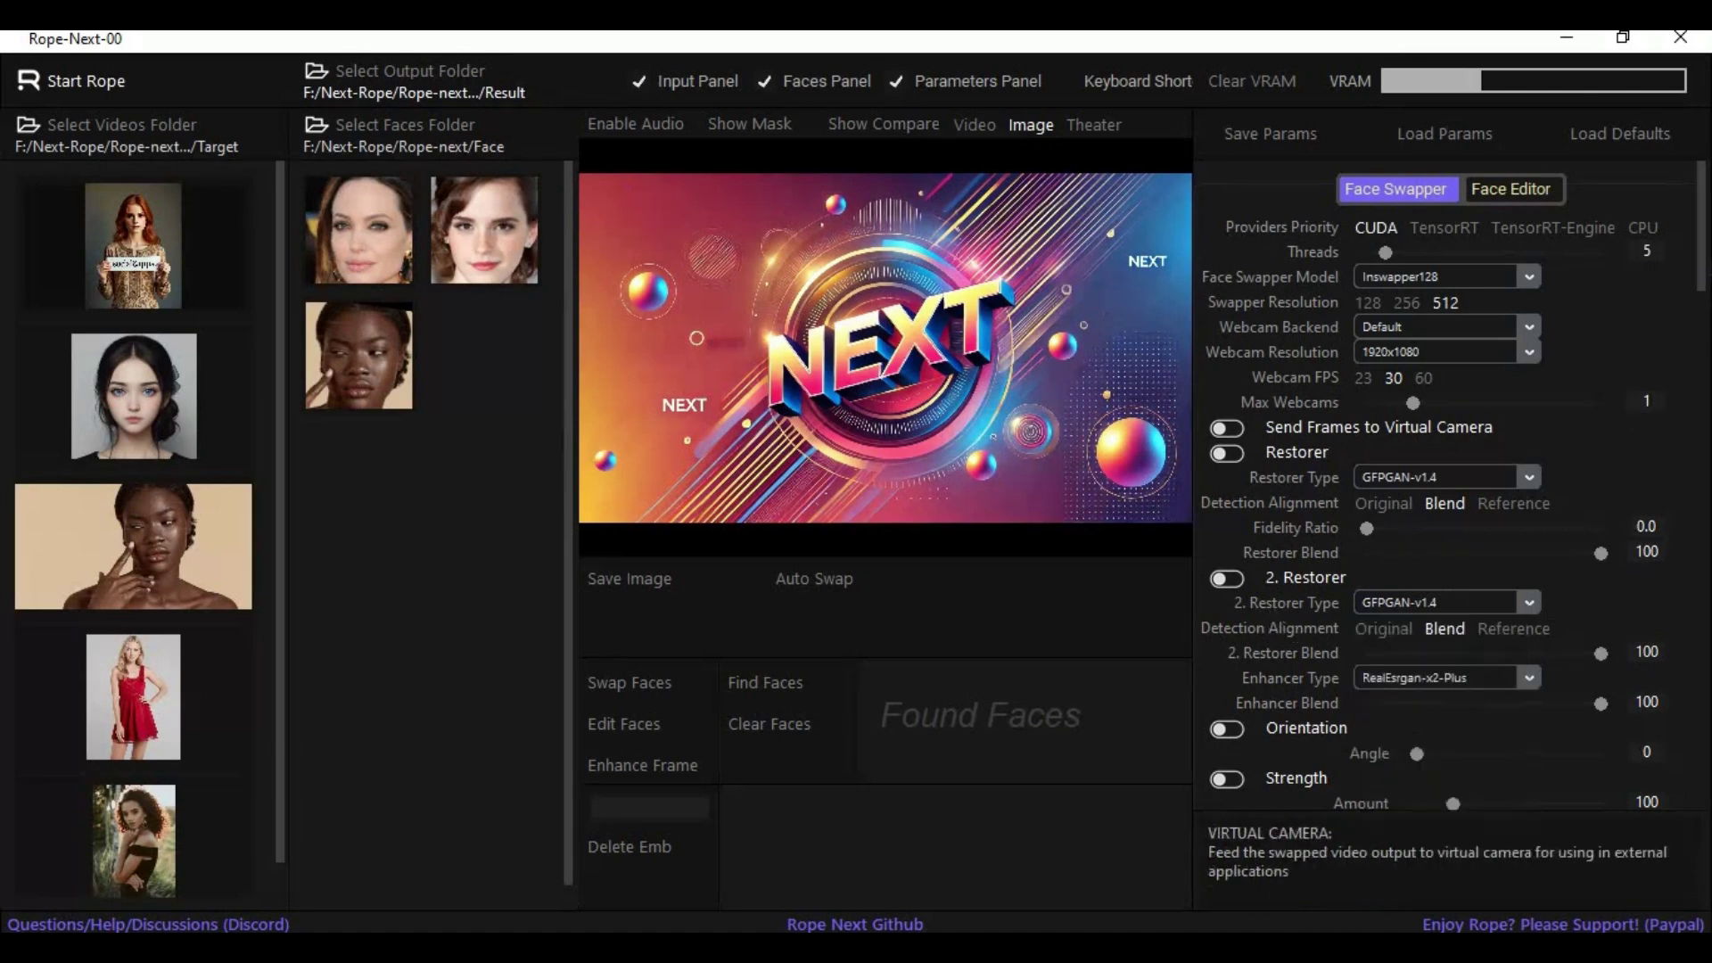
scroll(1705, 309, "down", 2)
scroll(1706, 334, "down", 5)
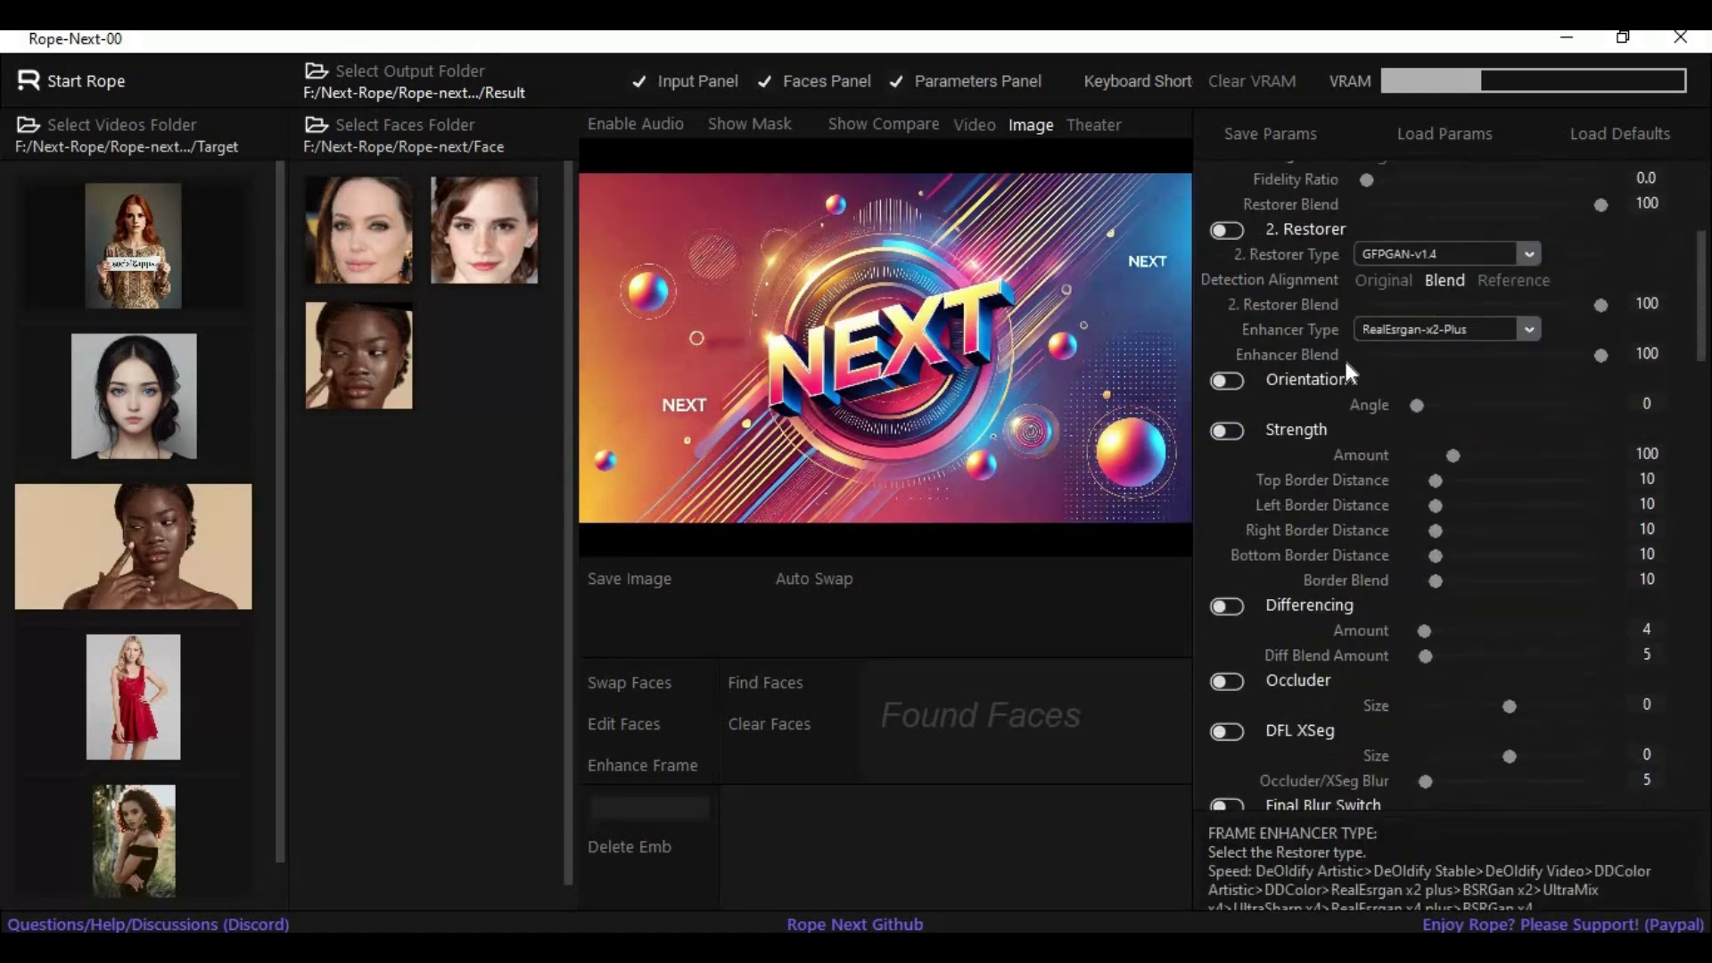
left_click(1529, 327)
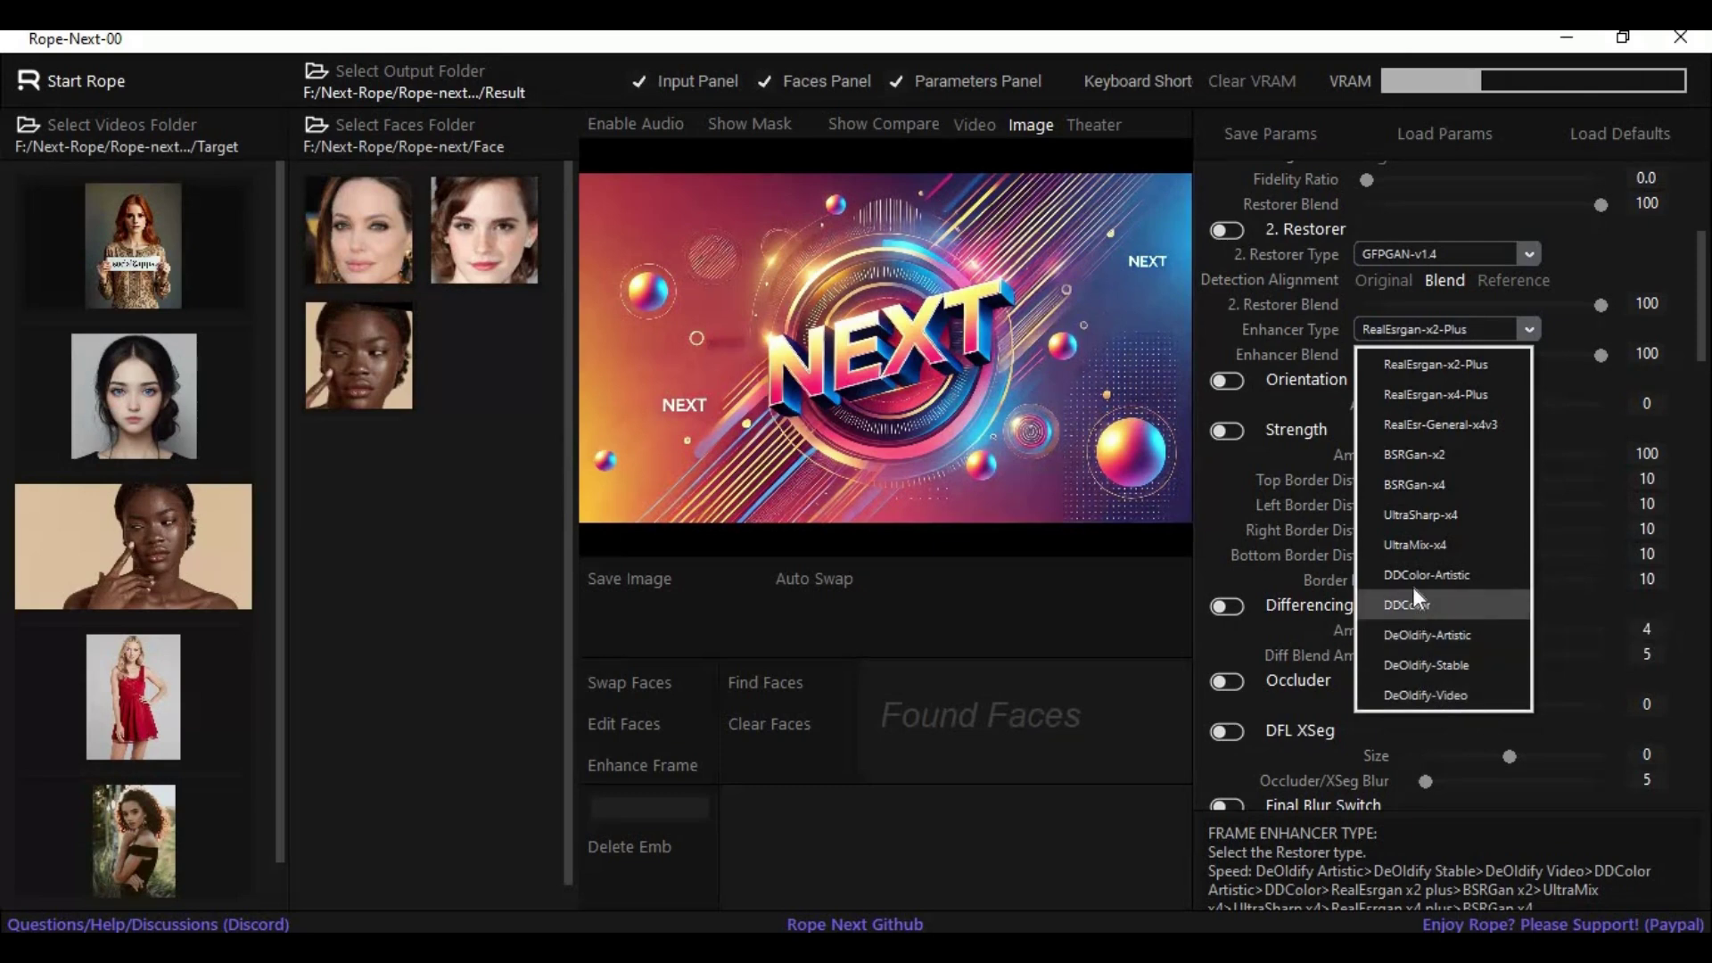
left_click(1701, 334)
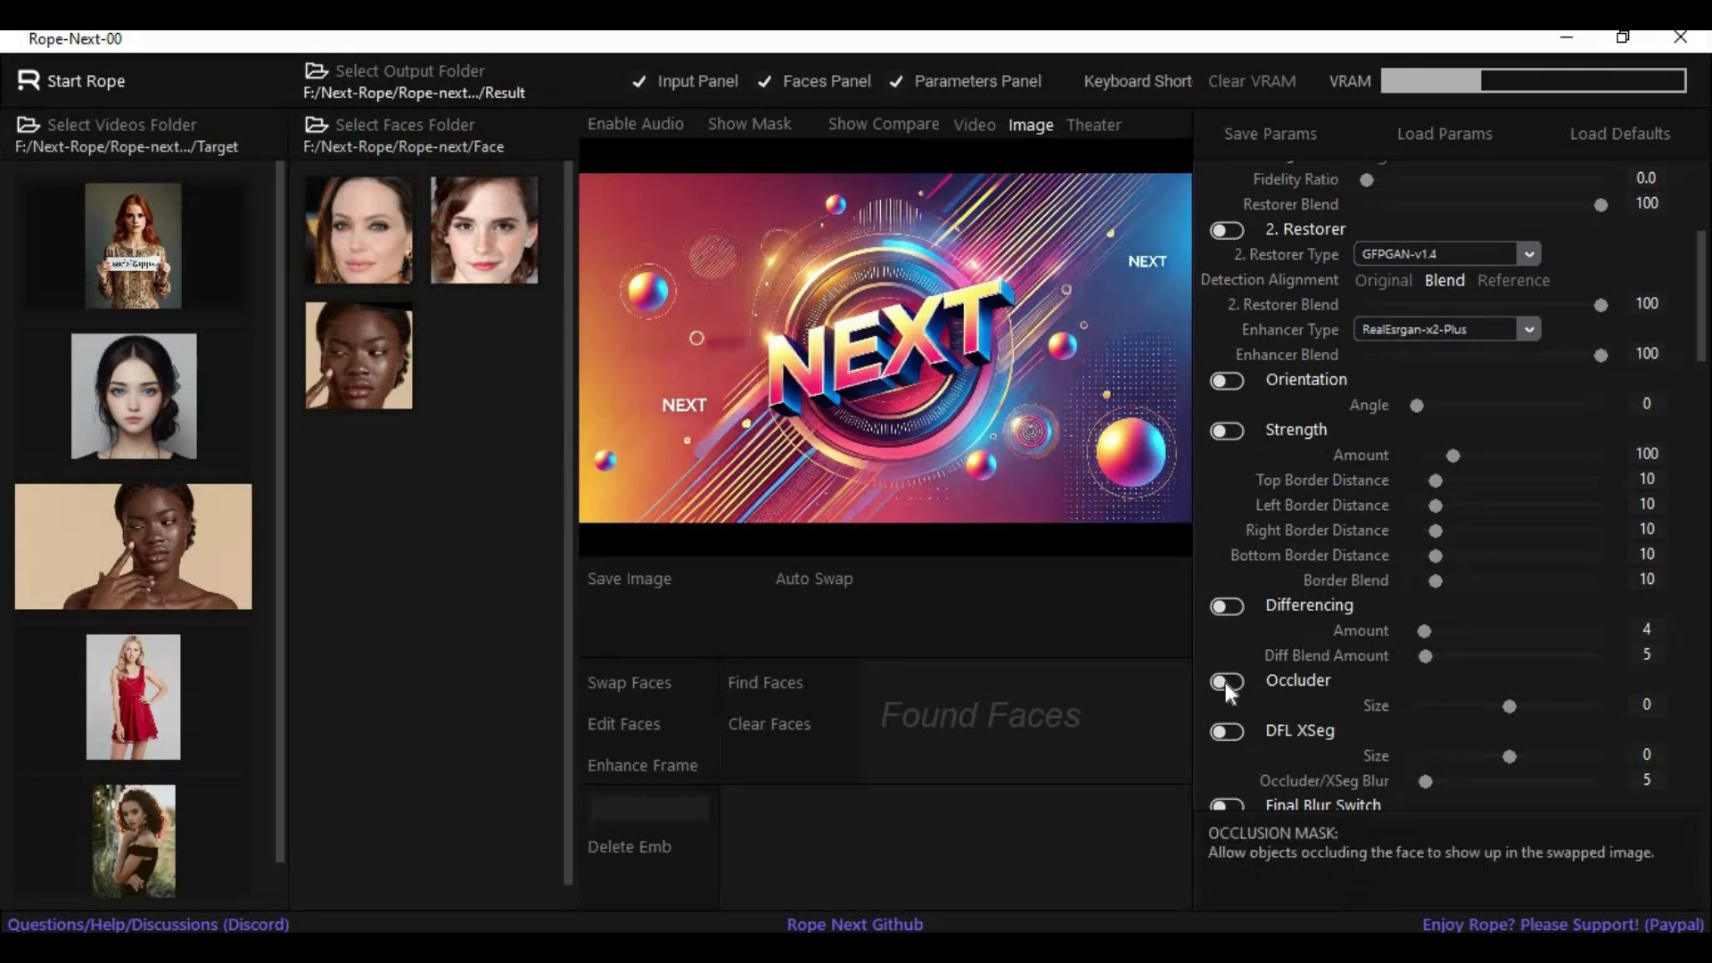
left_click_drag(1705, 287, 1706, 356)
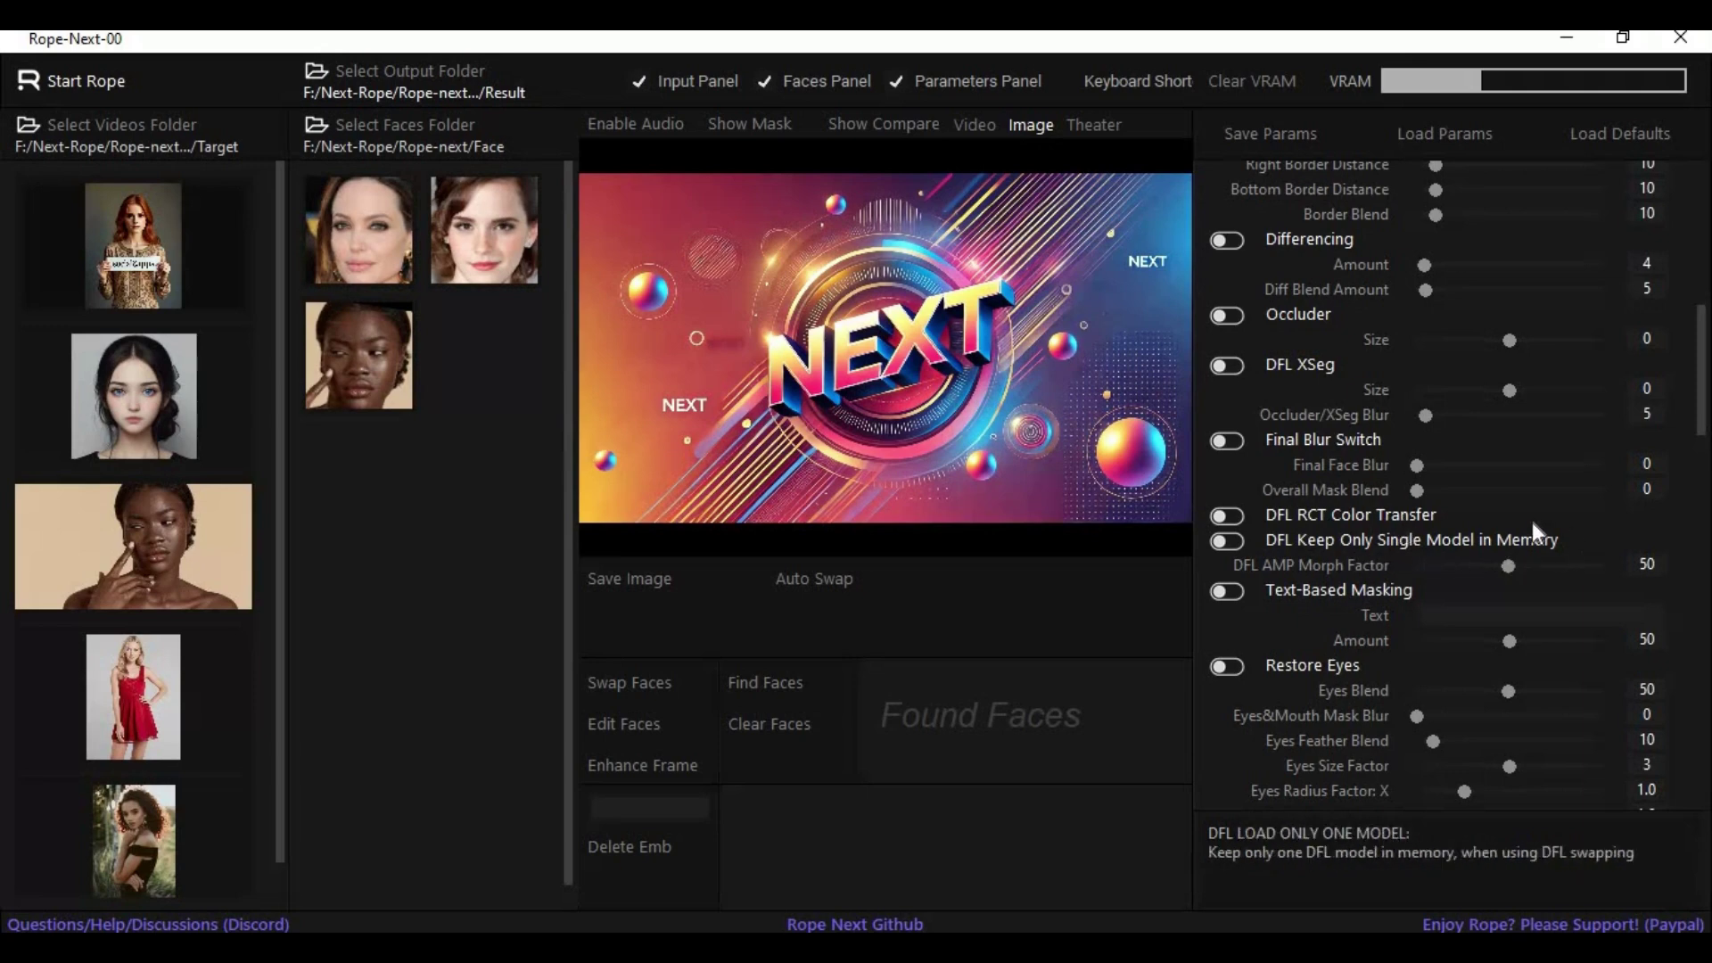
scroll(1706, 398, "down", 3)
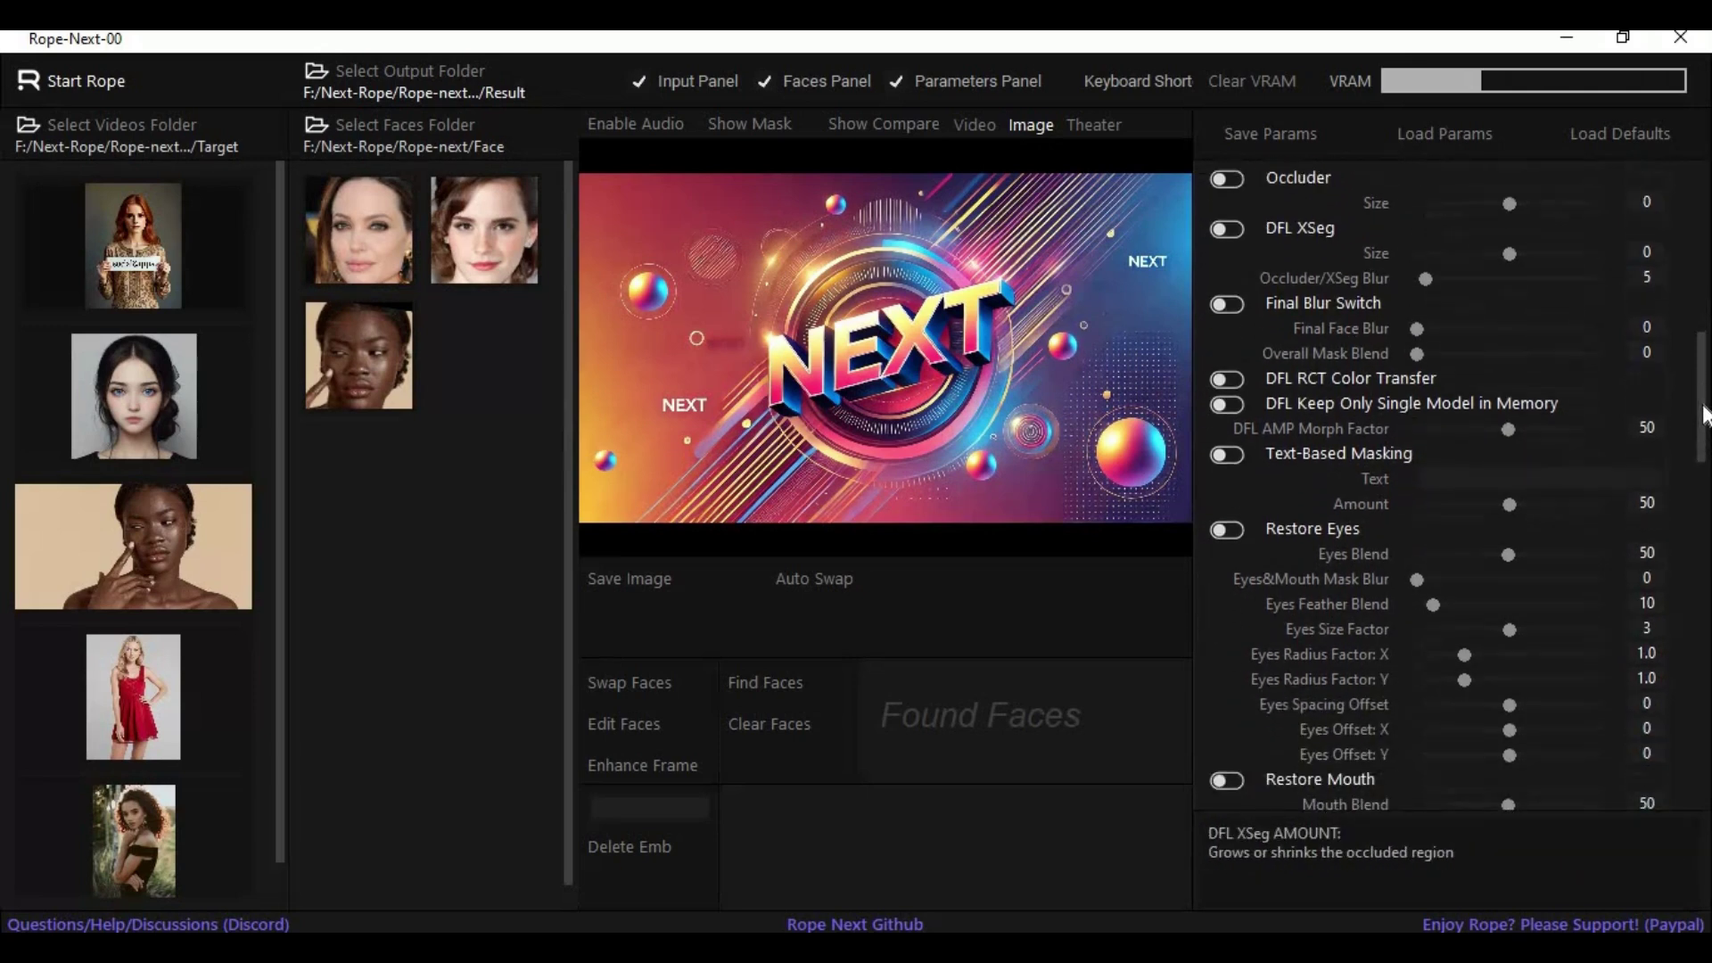
scroll(1360, 421, "down", 1)
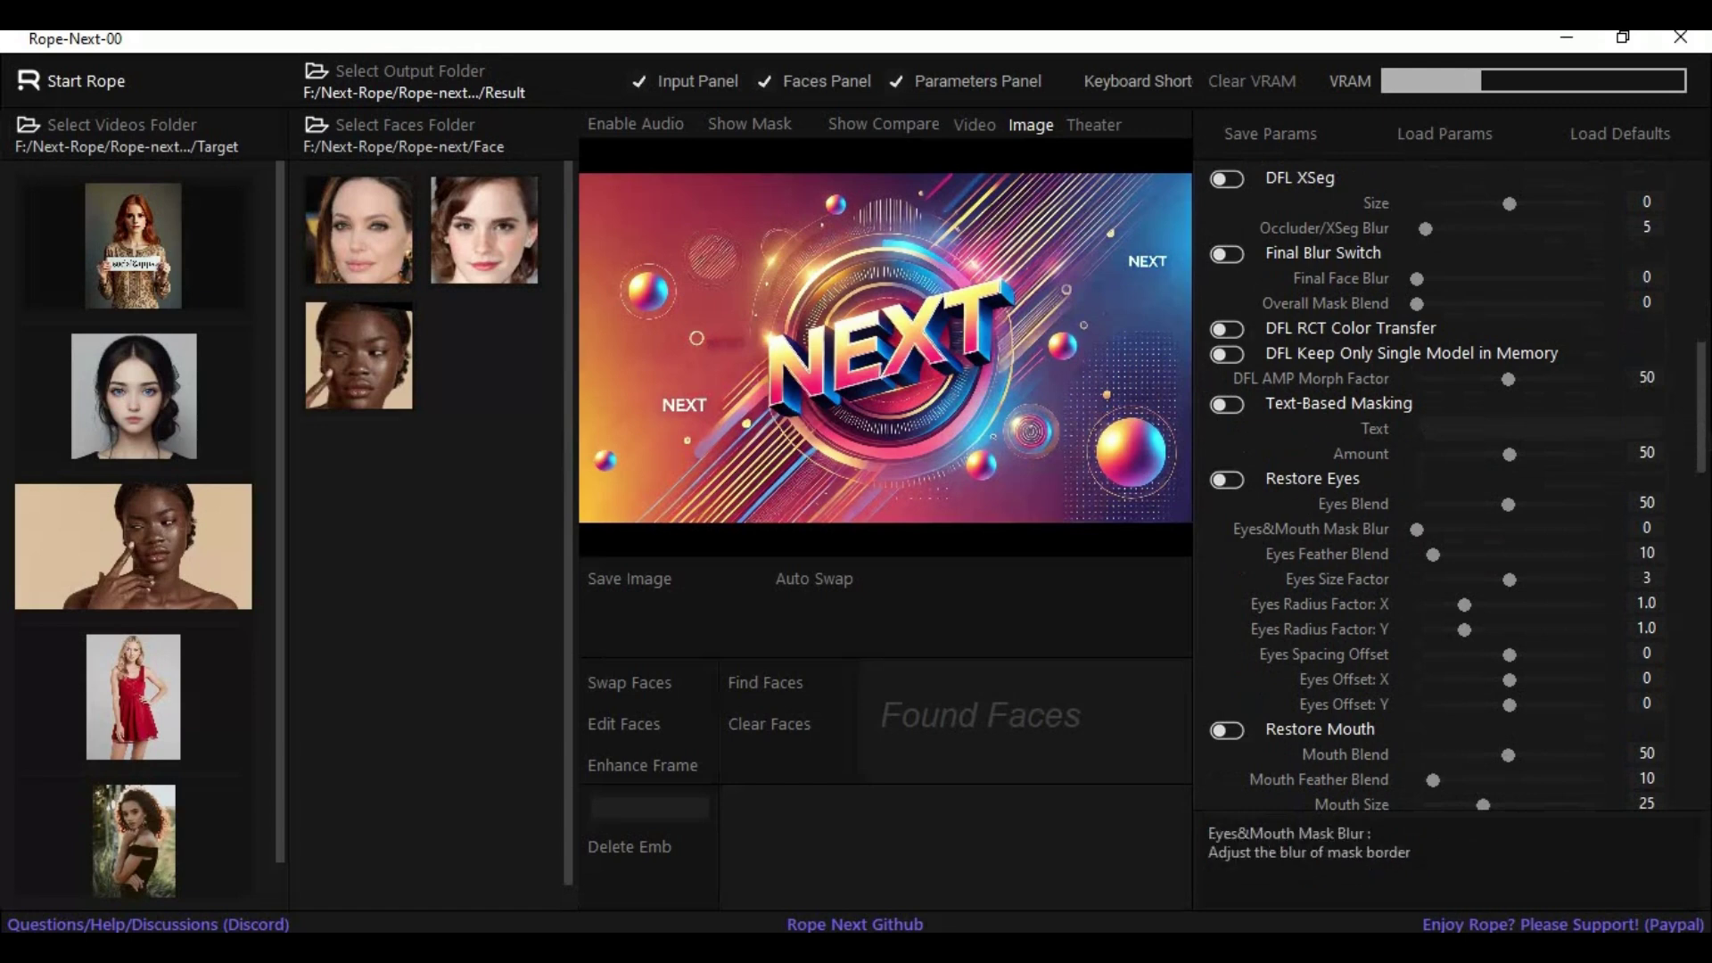
scroll(1703, 456, "down", 2)
scroll(1702, 456, "down", 1)
scroll(1702, 450, "down", 2)
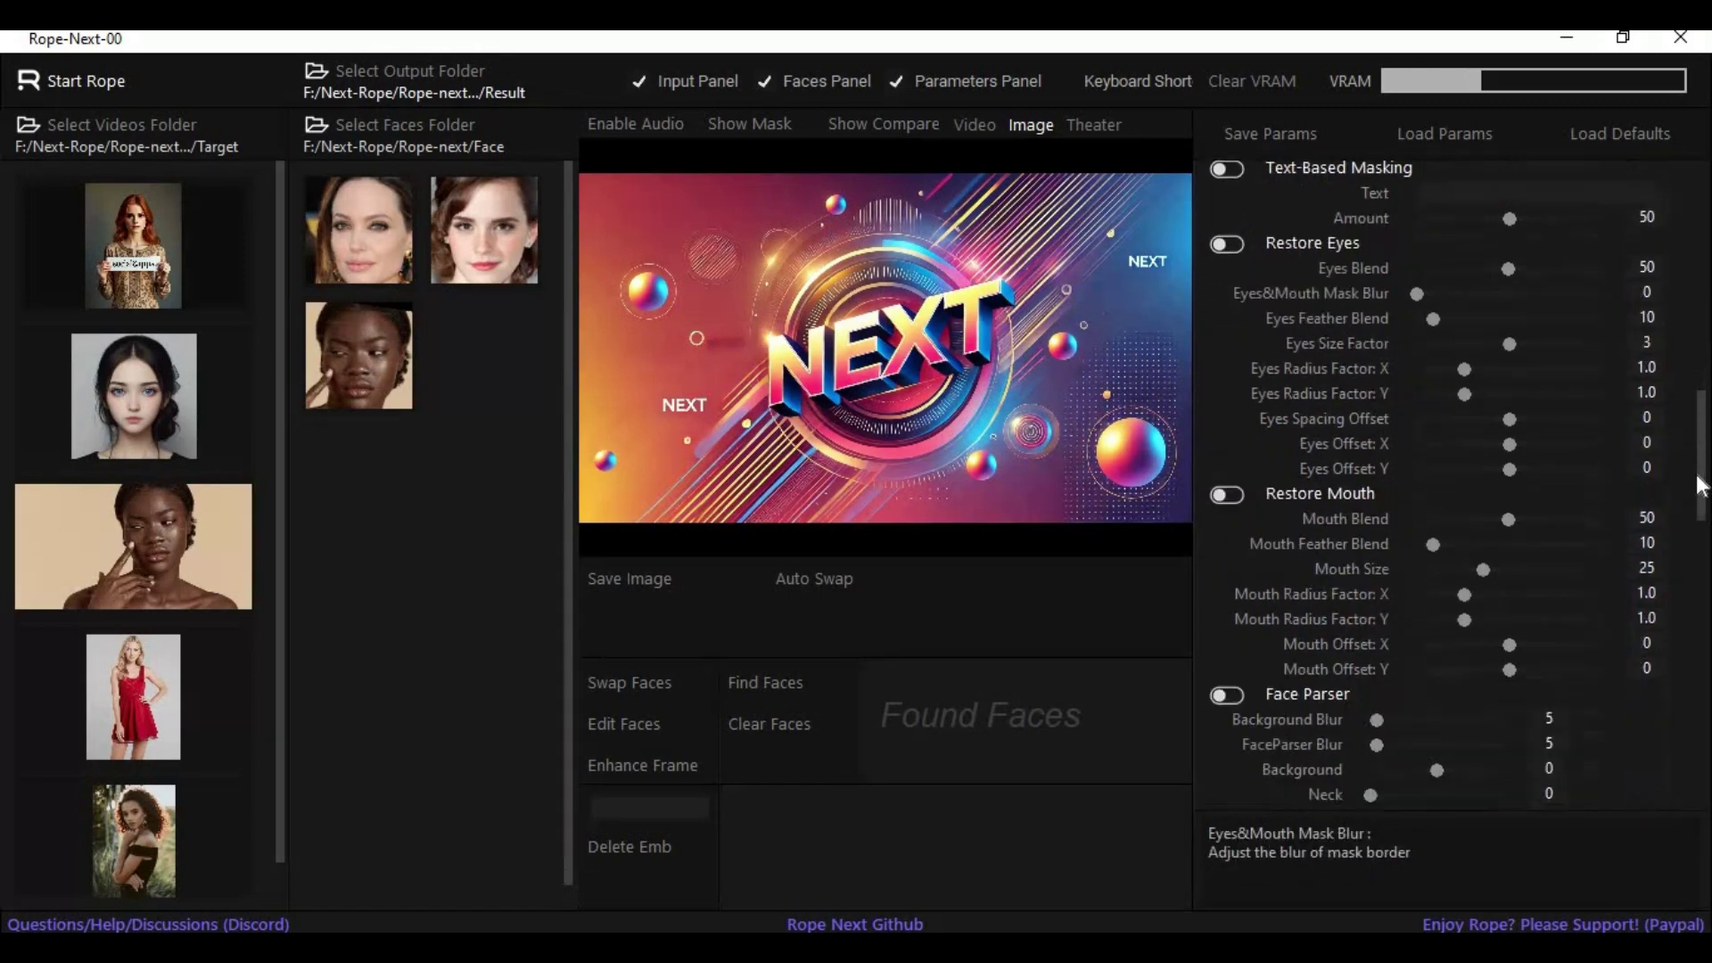
scroll(1702, 478, "down", 1)
scroll(1701, 500, "down", 4)
left_click_drag(1699, 523, 1705, 615)
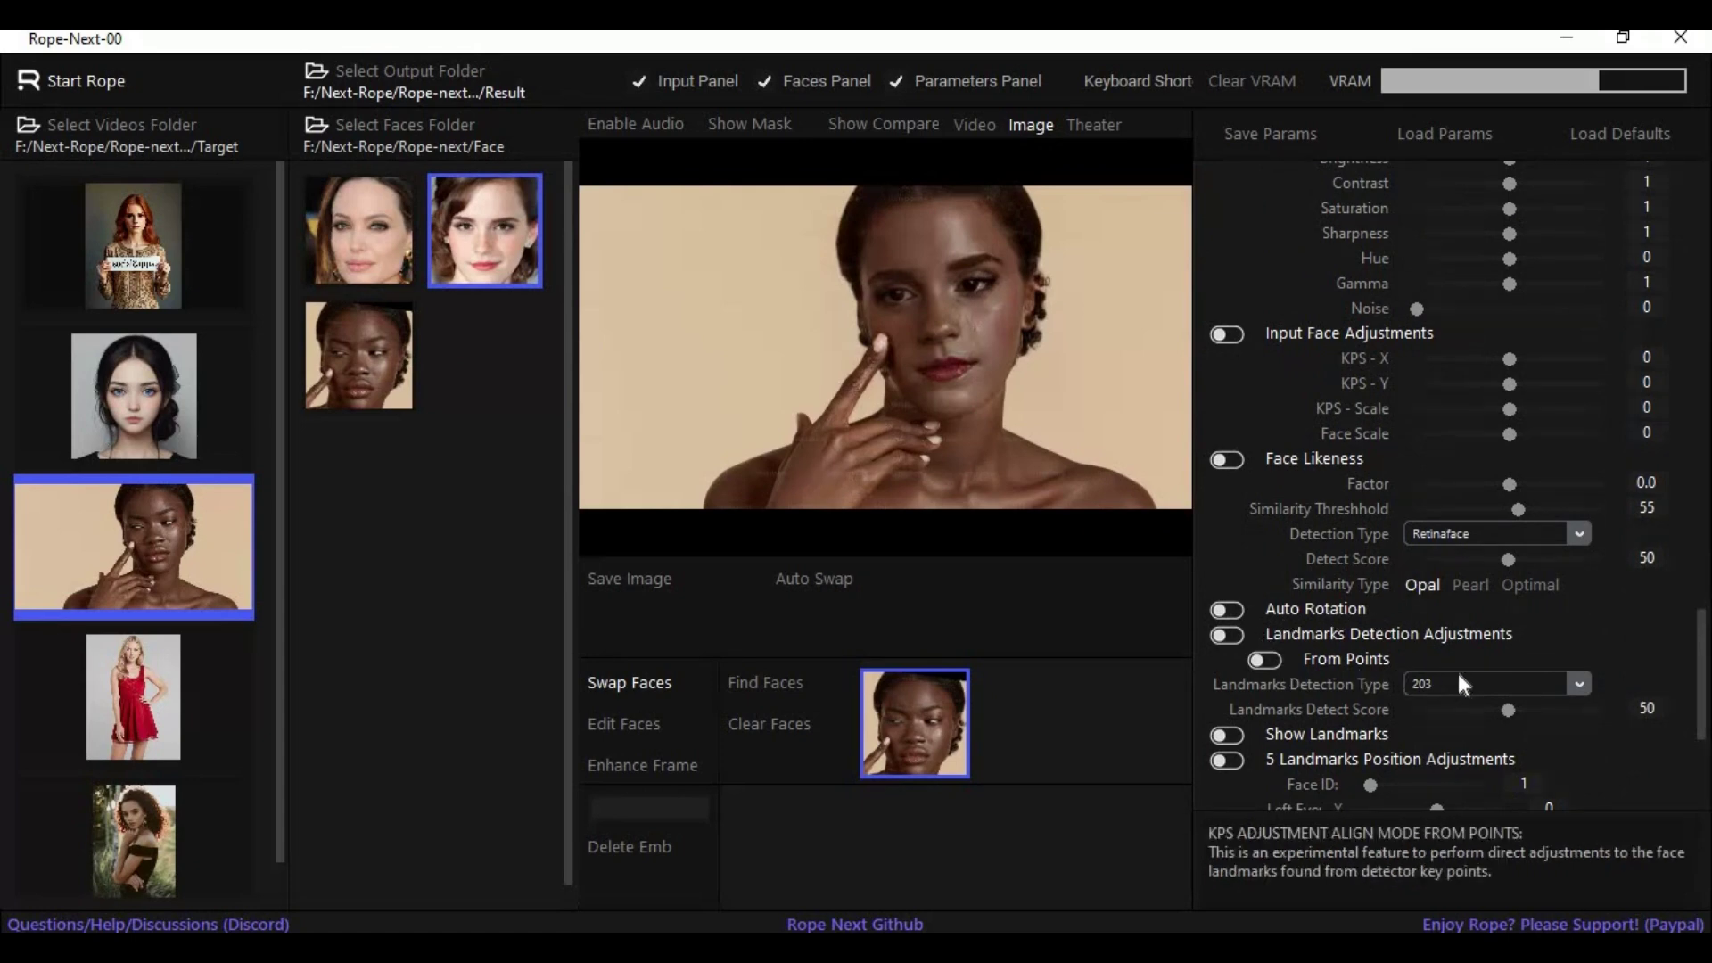
- Leave landmark detection type at 203 and open the Face Editor tab
left_click(1578, 684)
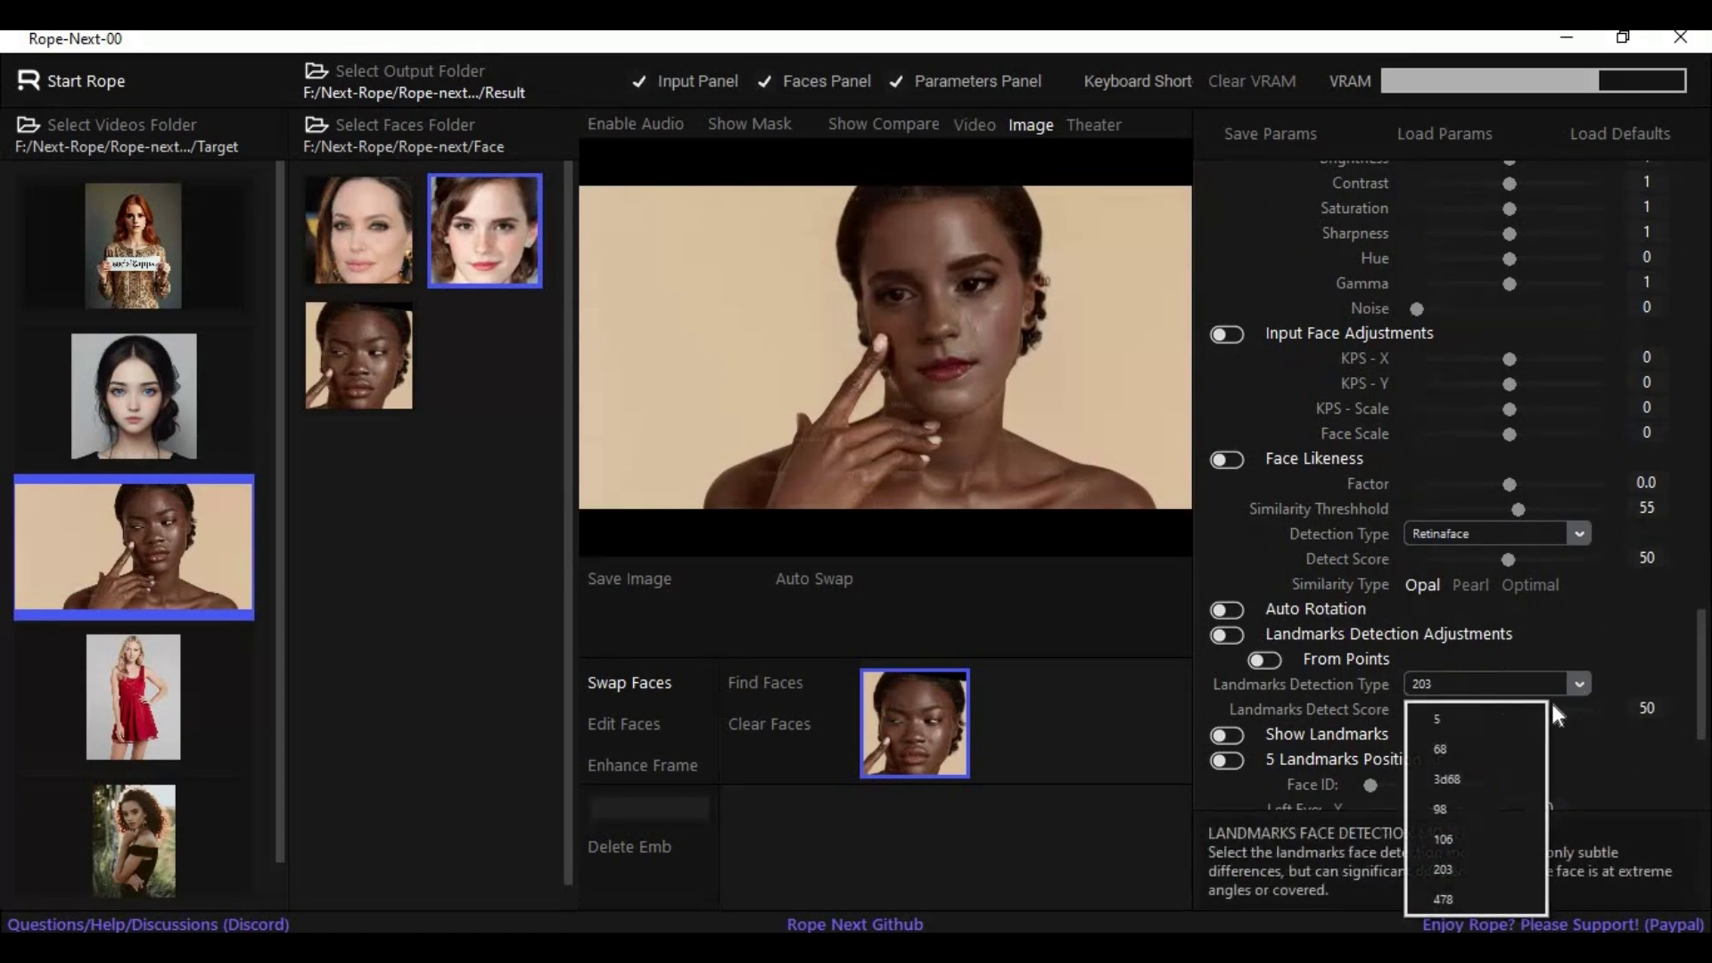
left_click(1664, 633)
left_click_drag(1697, 656, 1685, 742)
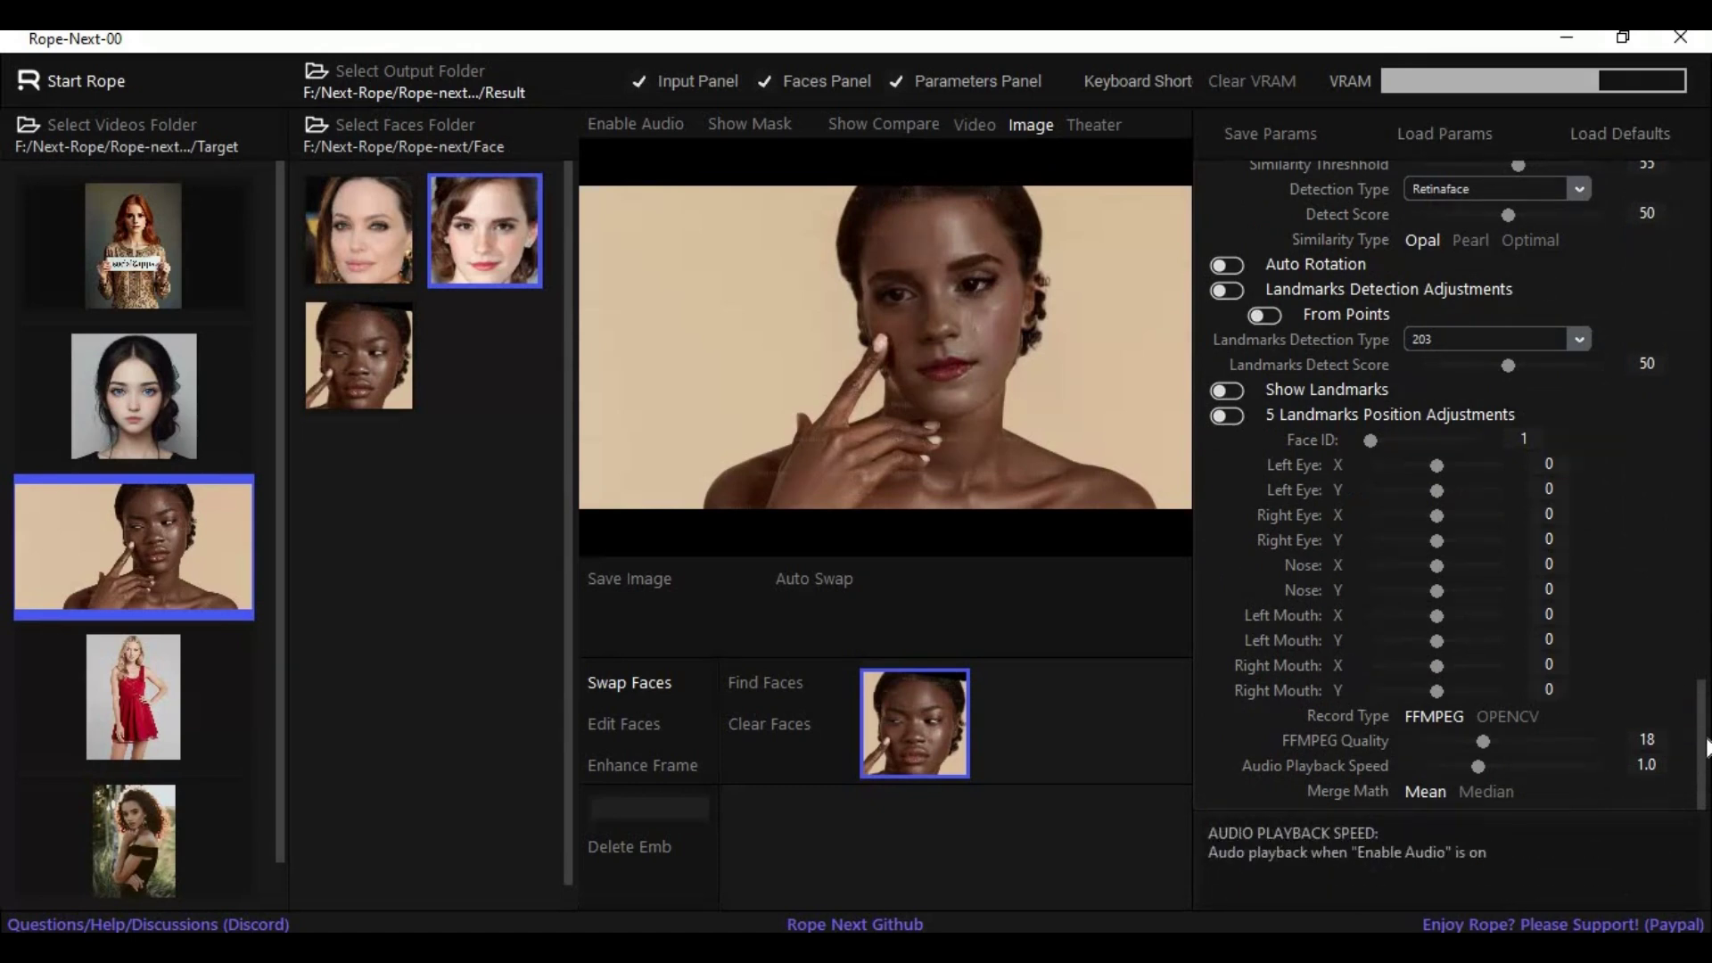
left_click_drag(1697, 755, 1701, 201)
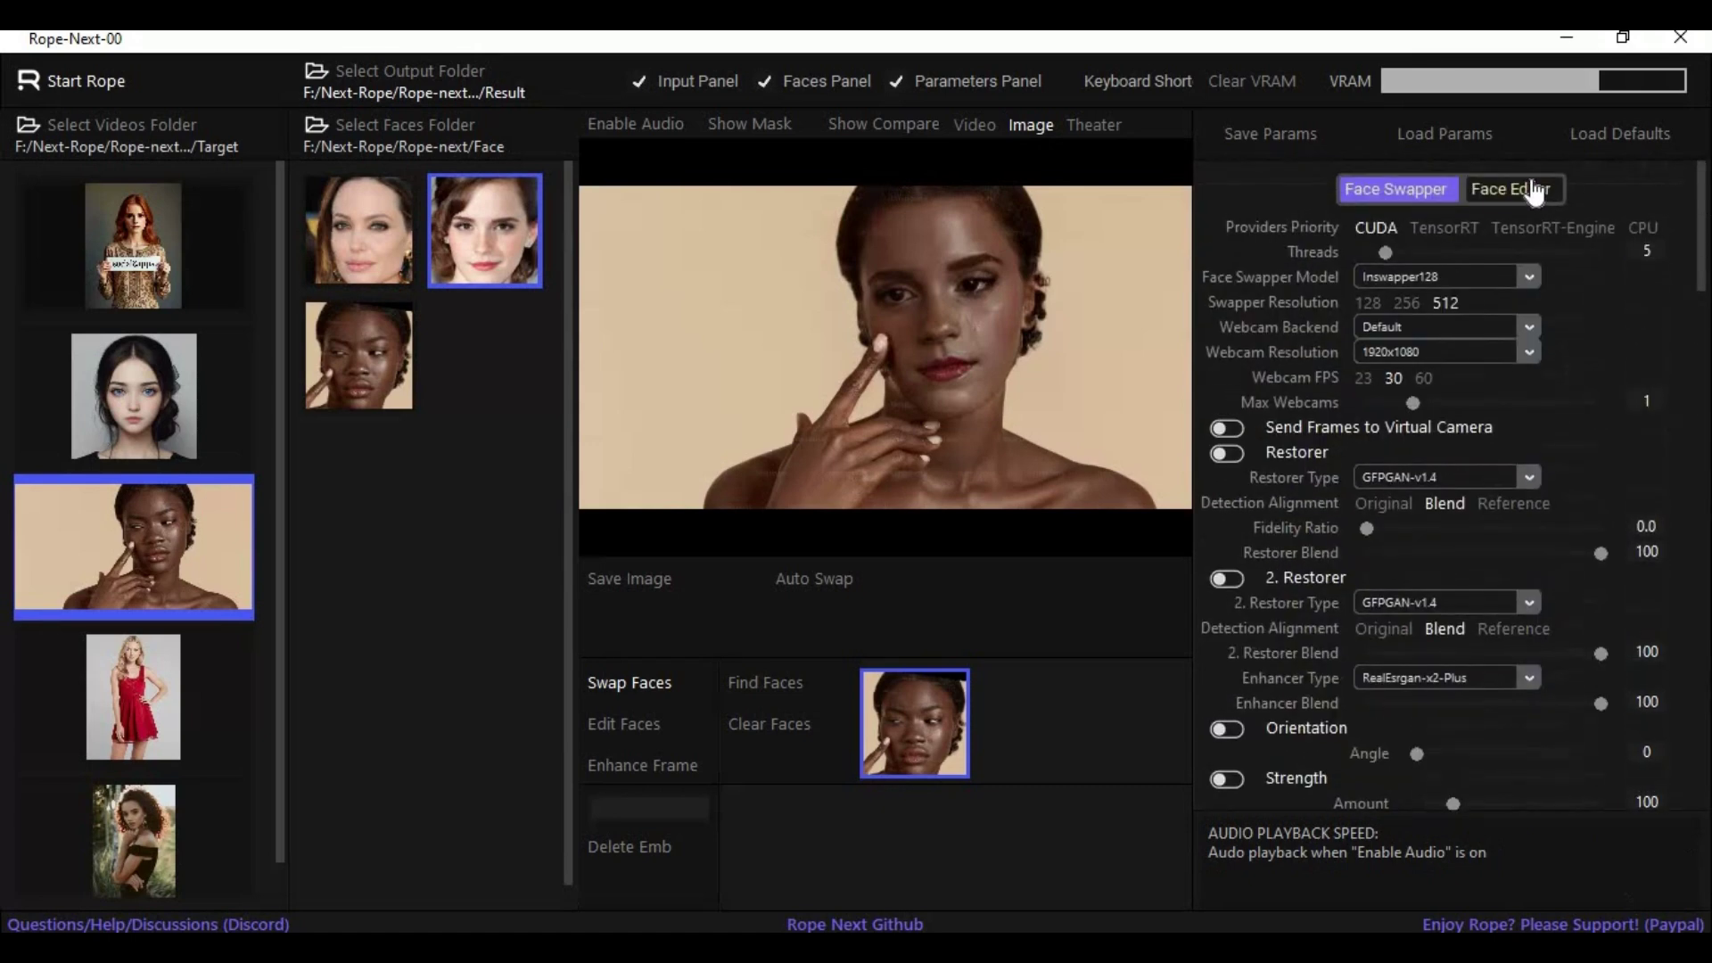
left_click(1532, 190)
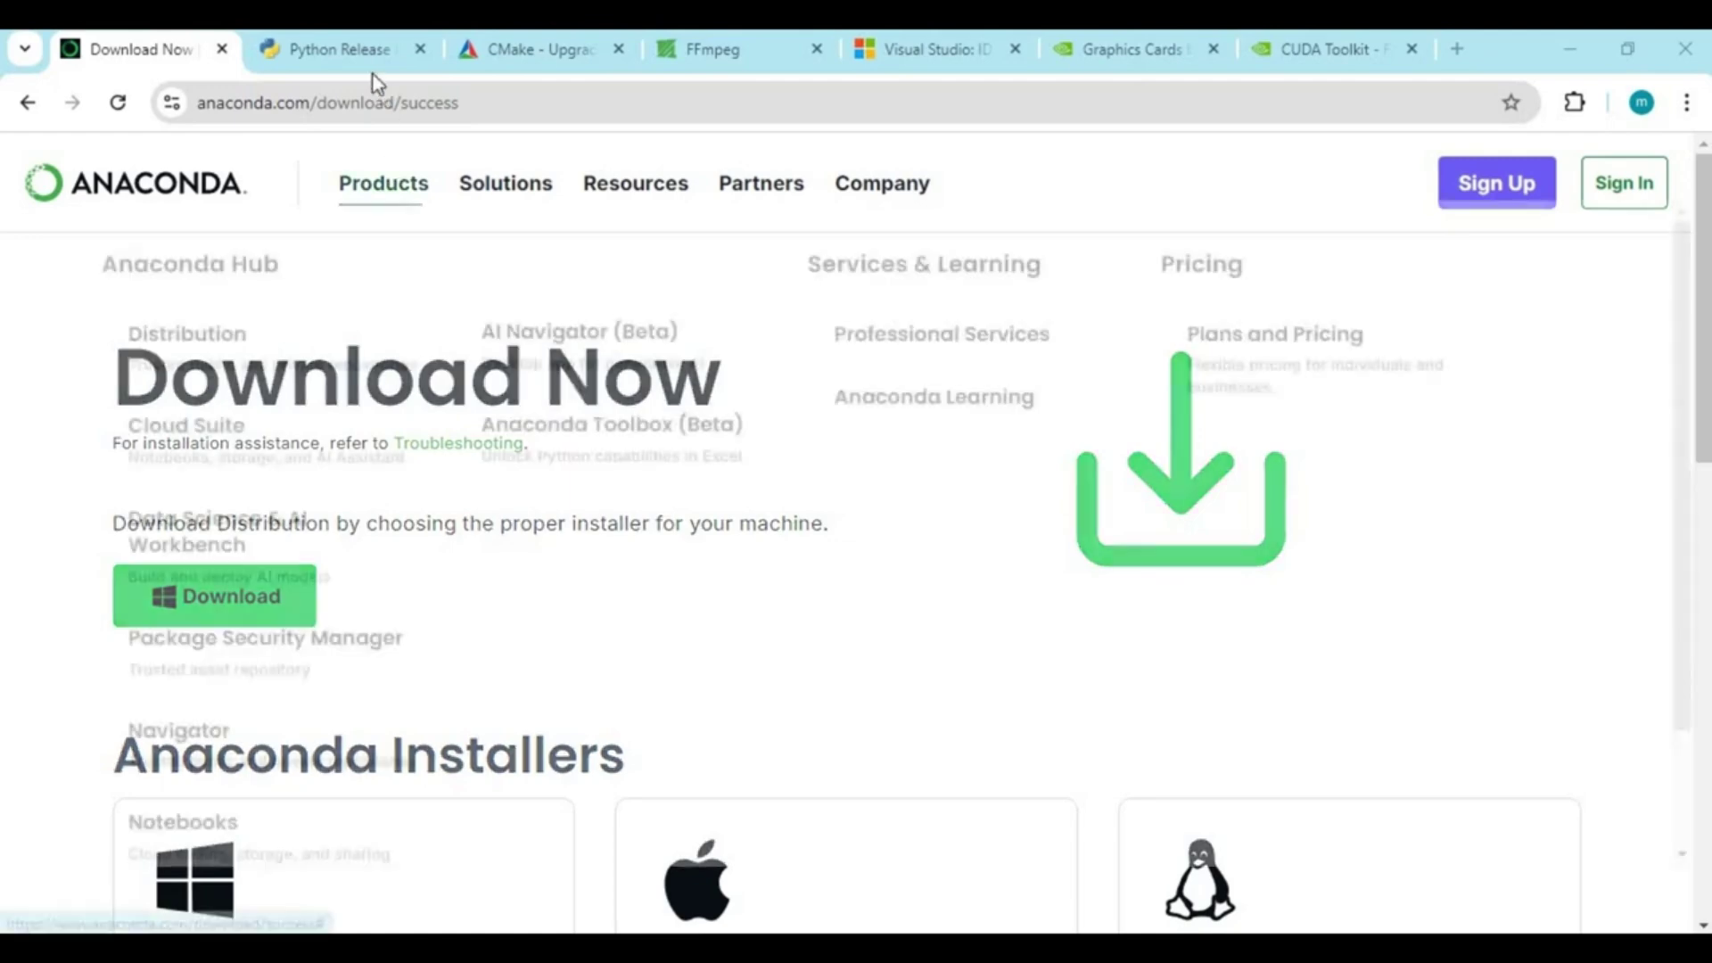
- Review the Python 3.10.11, CMake, FFmpeg, Visual Studio, NVIDIA and CUDA Toolkit pages
left_click(358, 51)
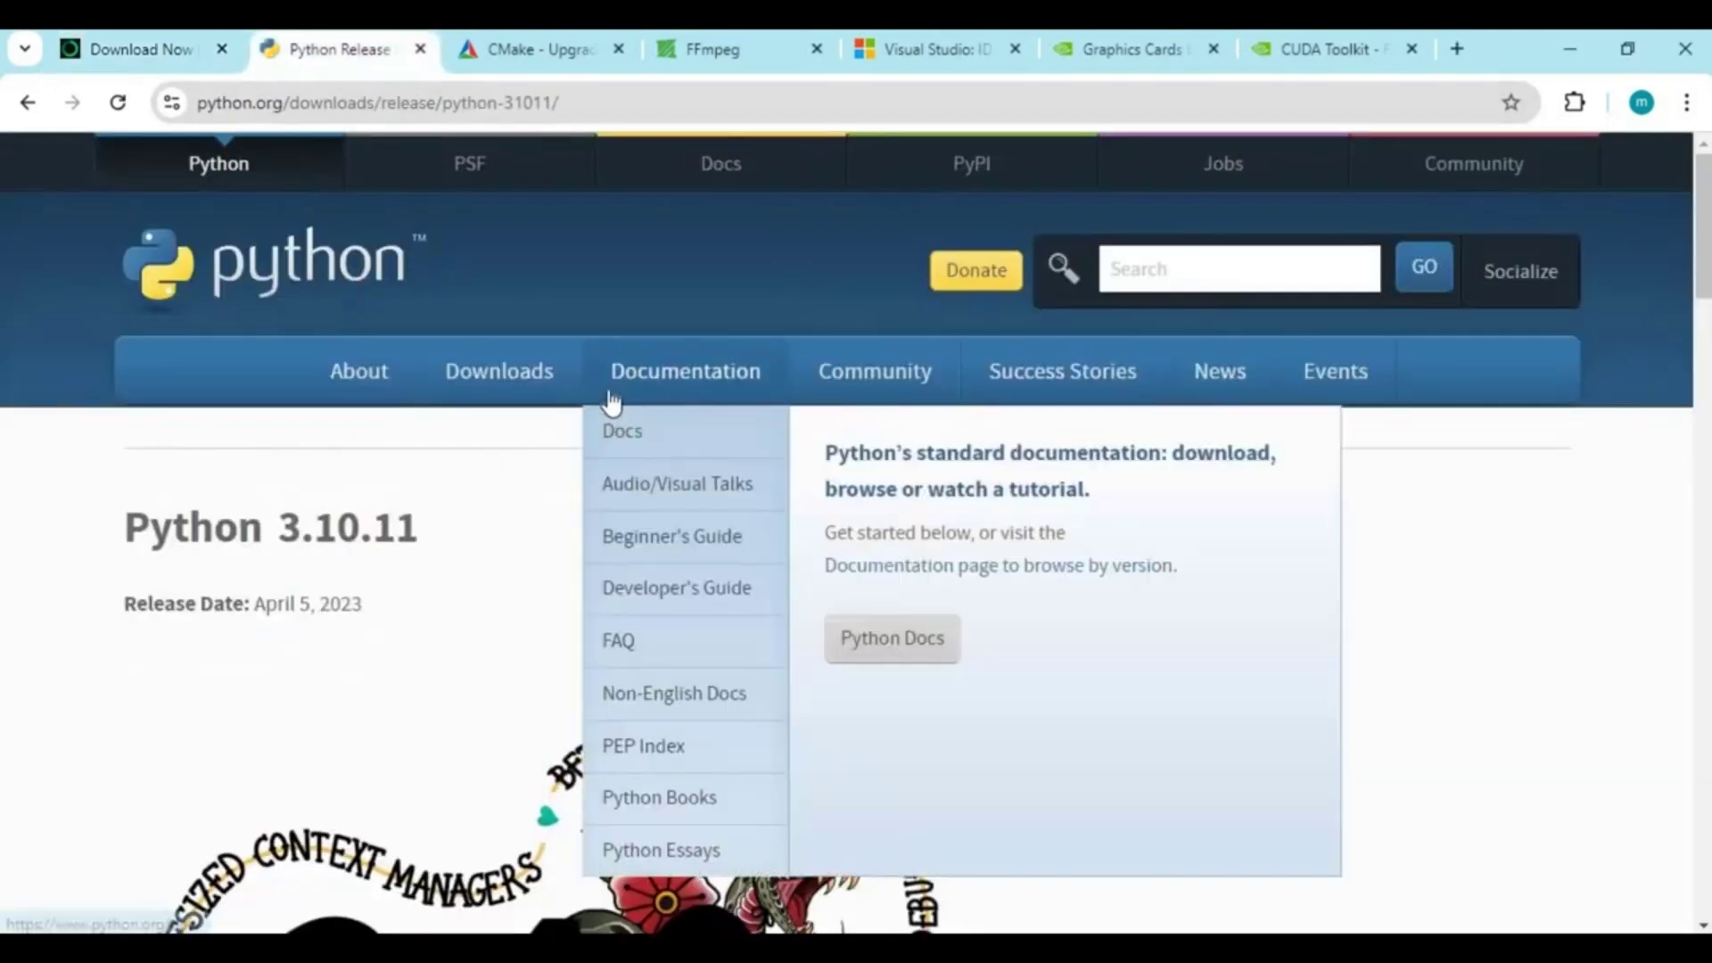
left_click(558, 57)
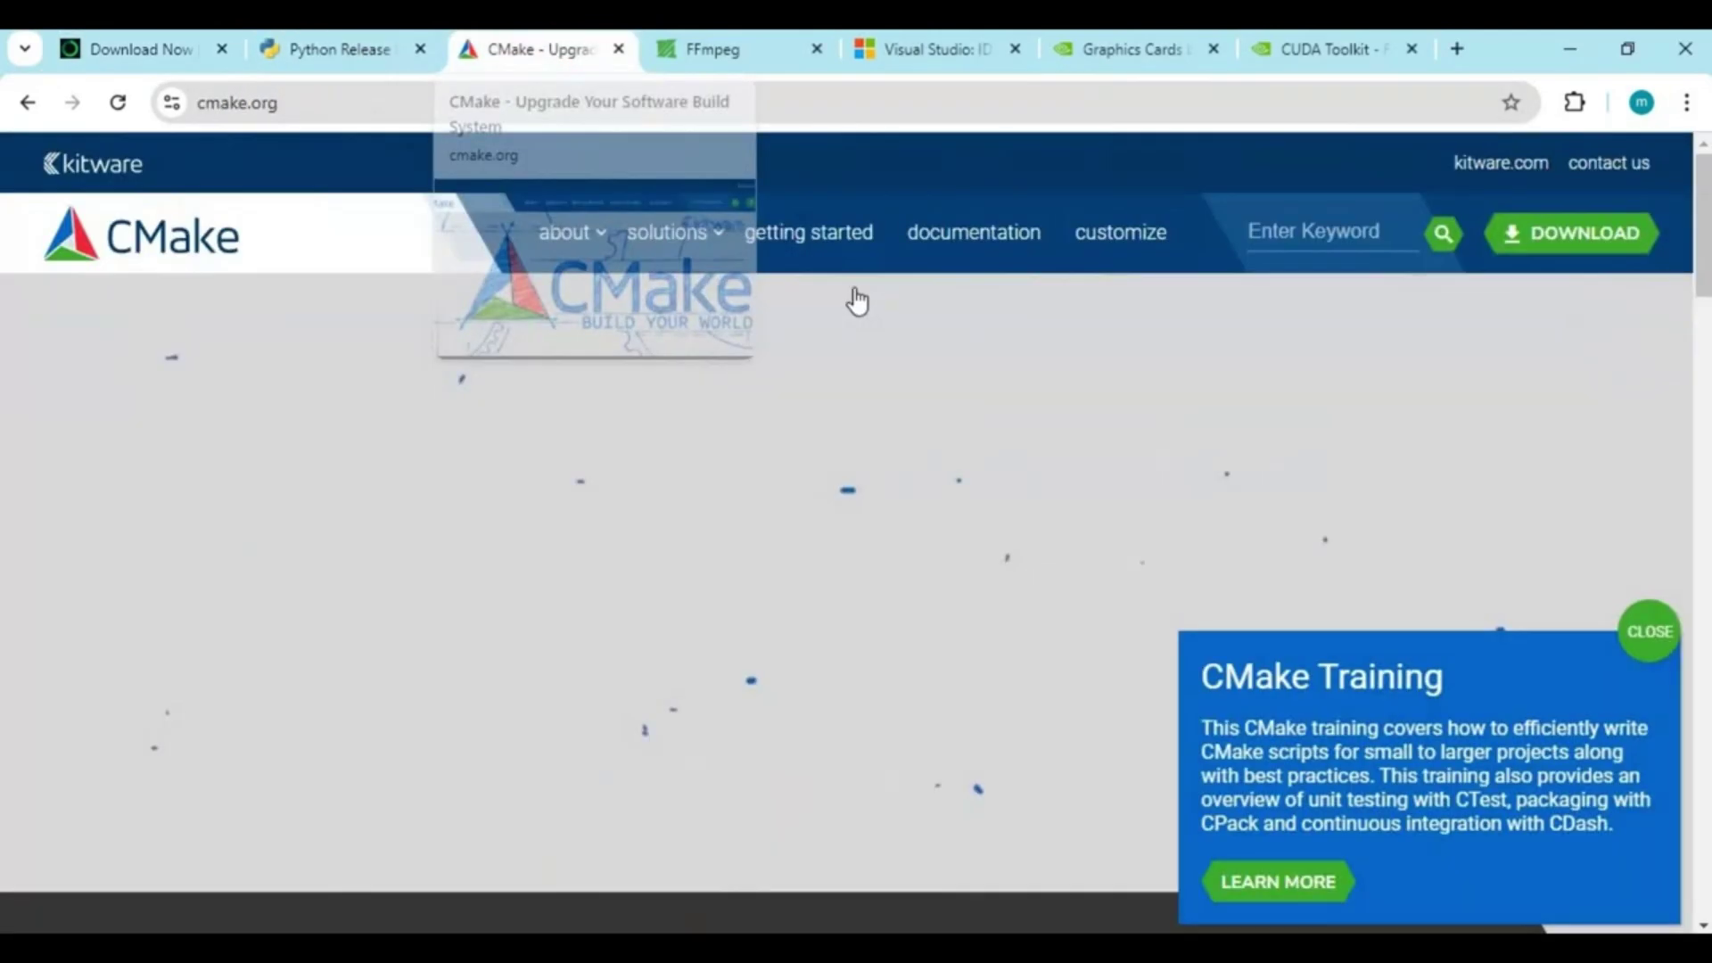
scroll(812, 410, "down", 1)
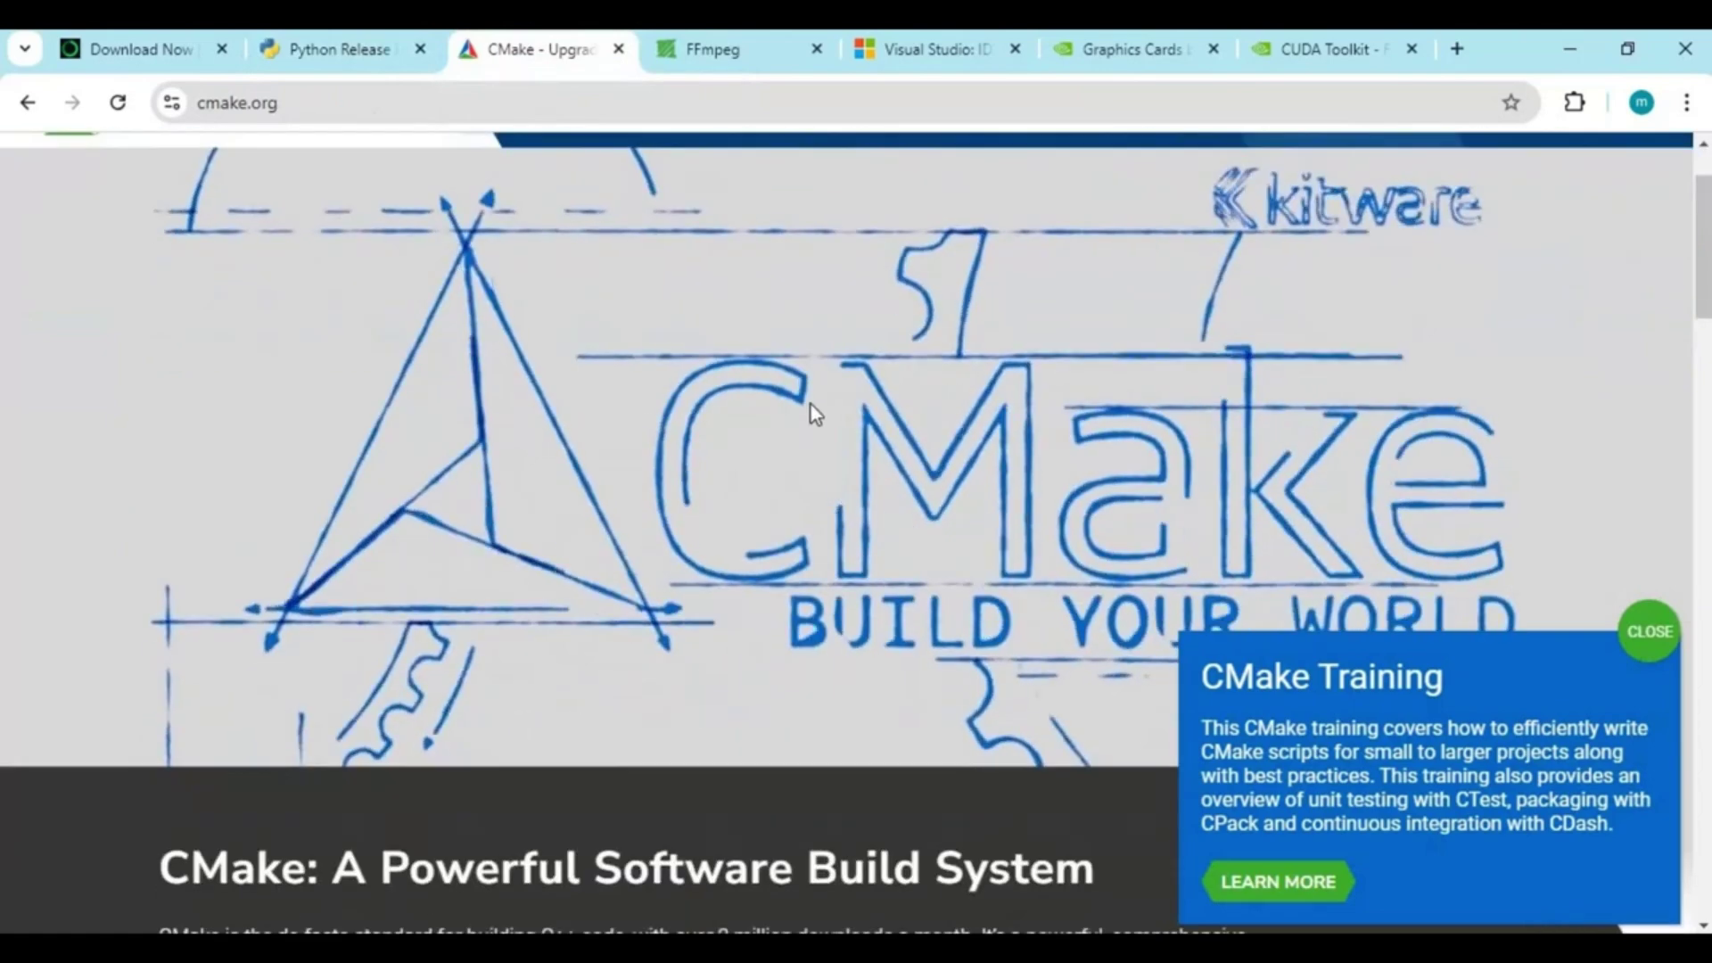
left_click(729, 48)
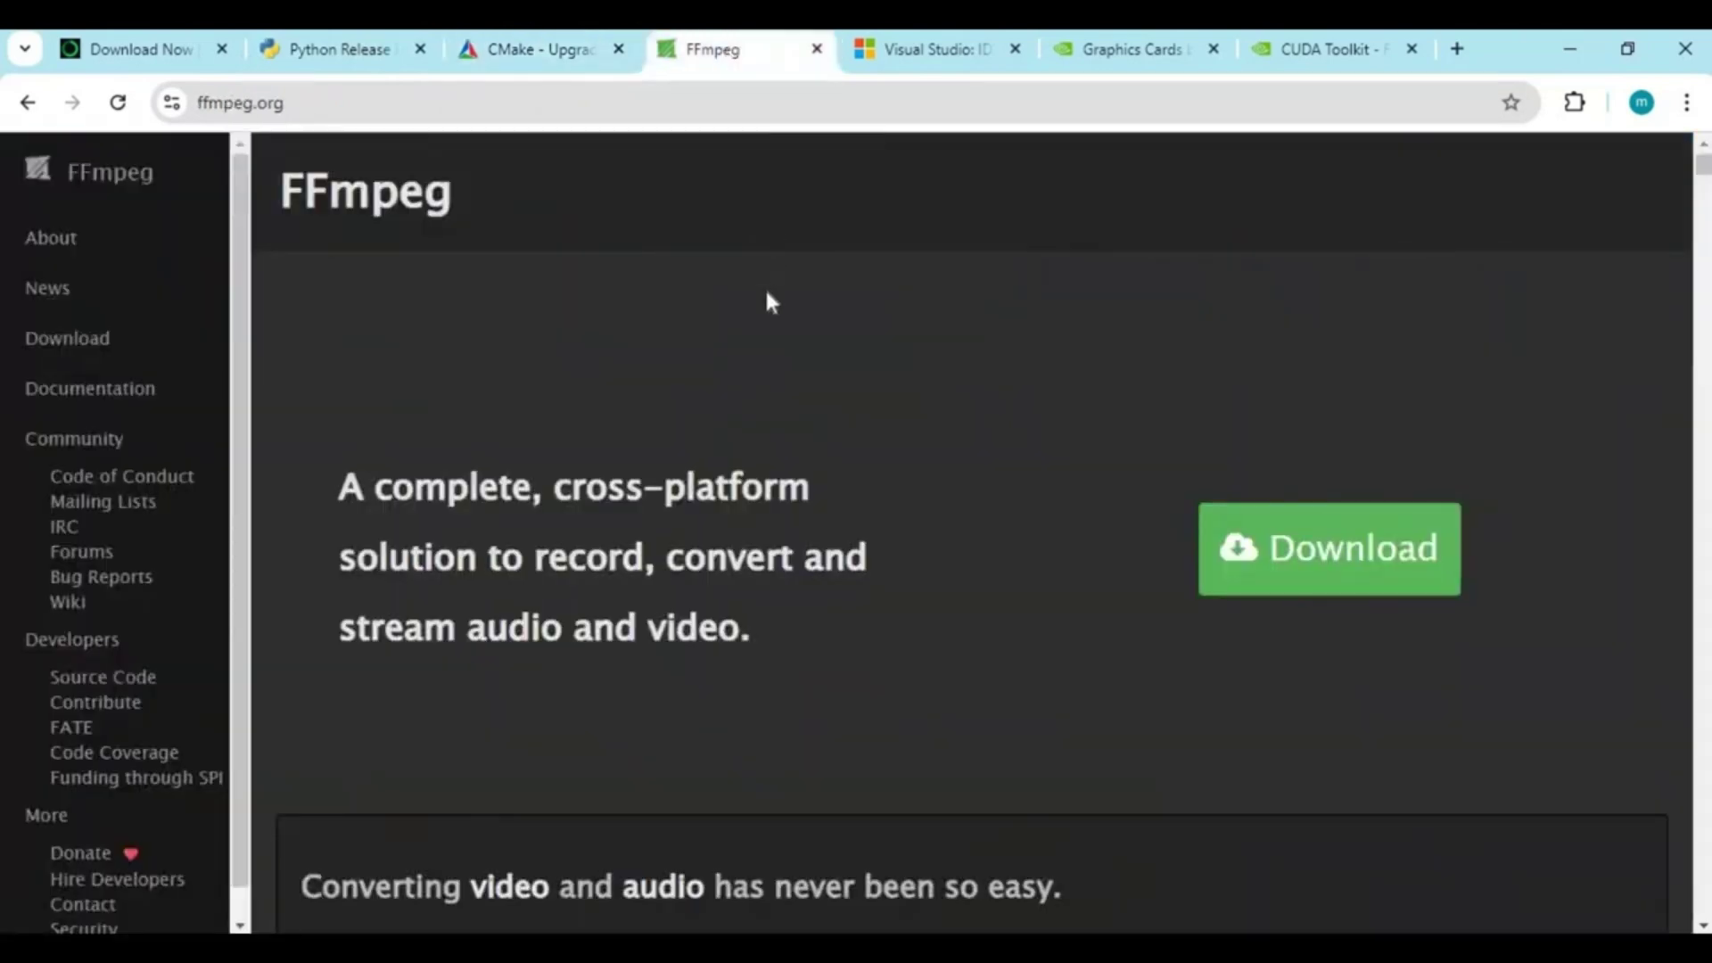
left_click(956, 50)
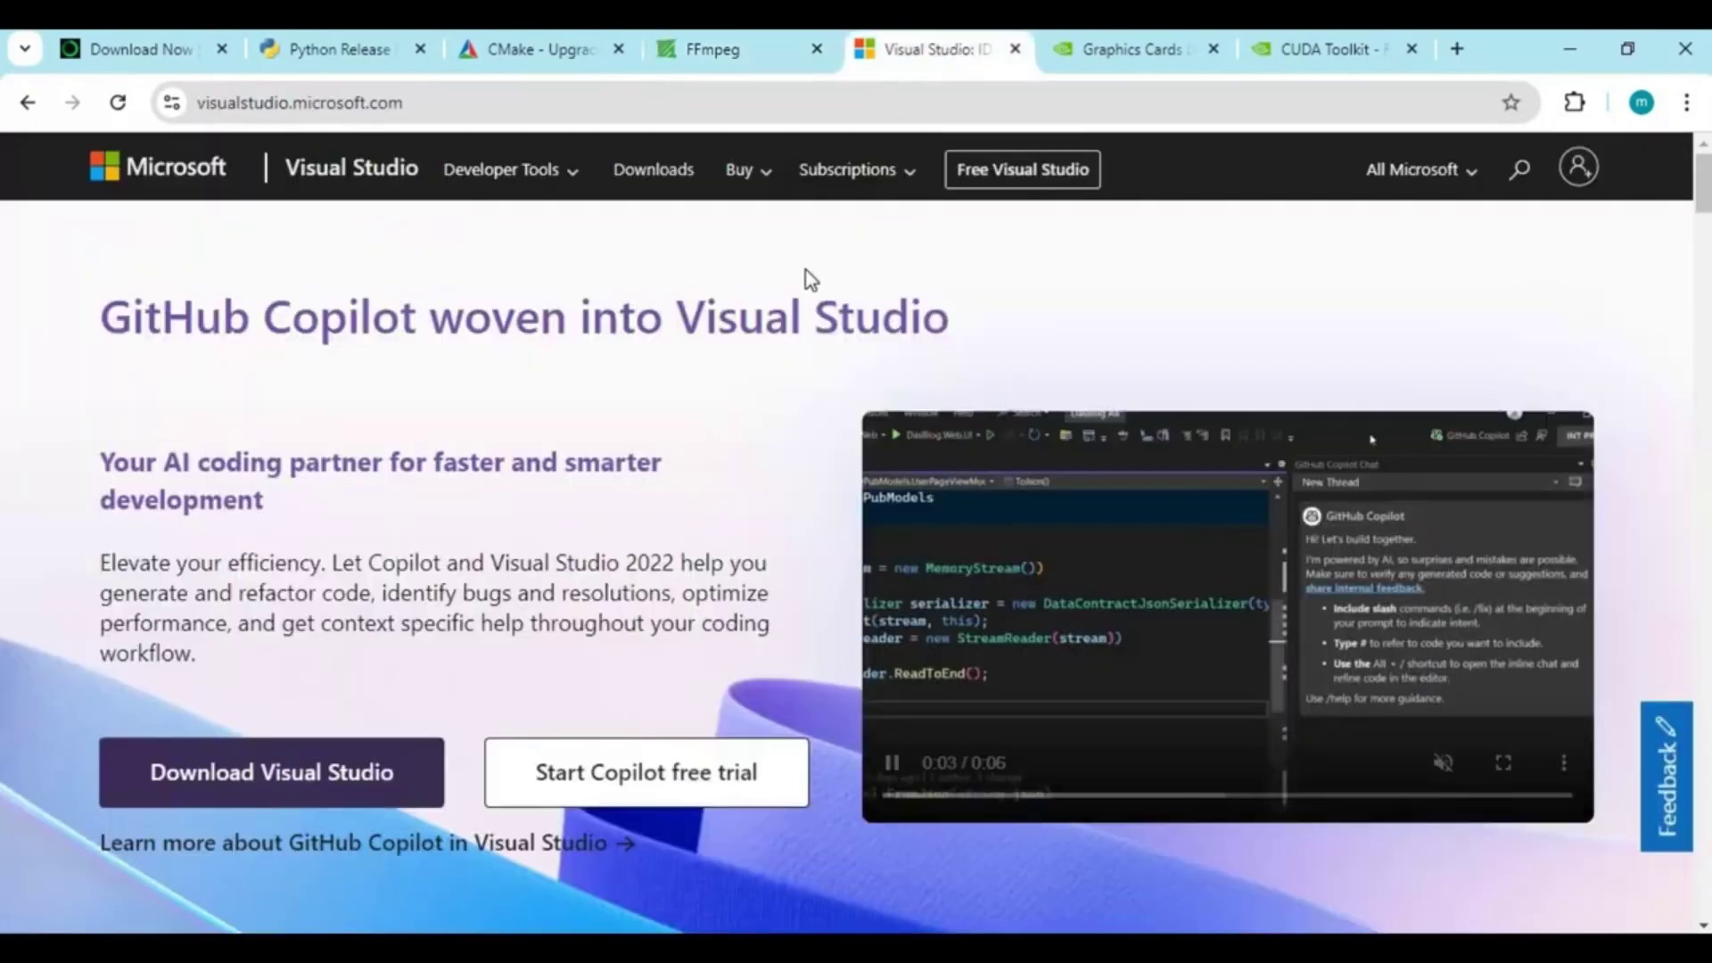
scroll(807, 274, "down", 2)
scroll(807, 274, "up", 2)
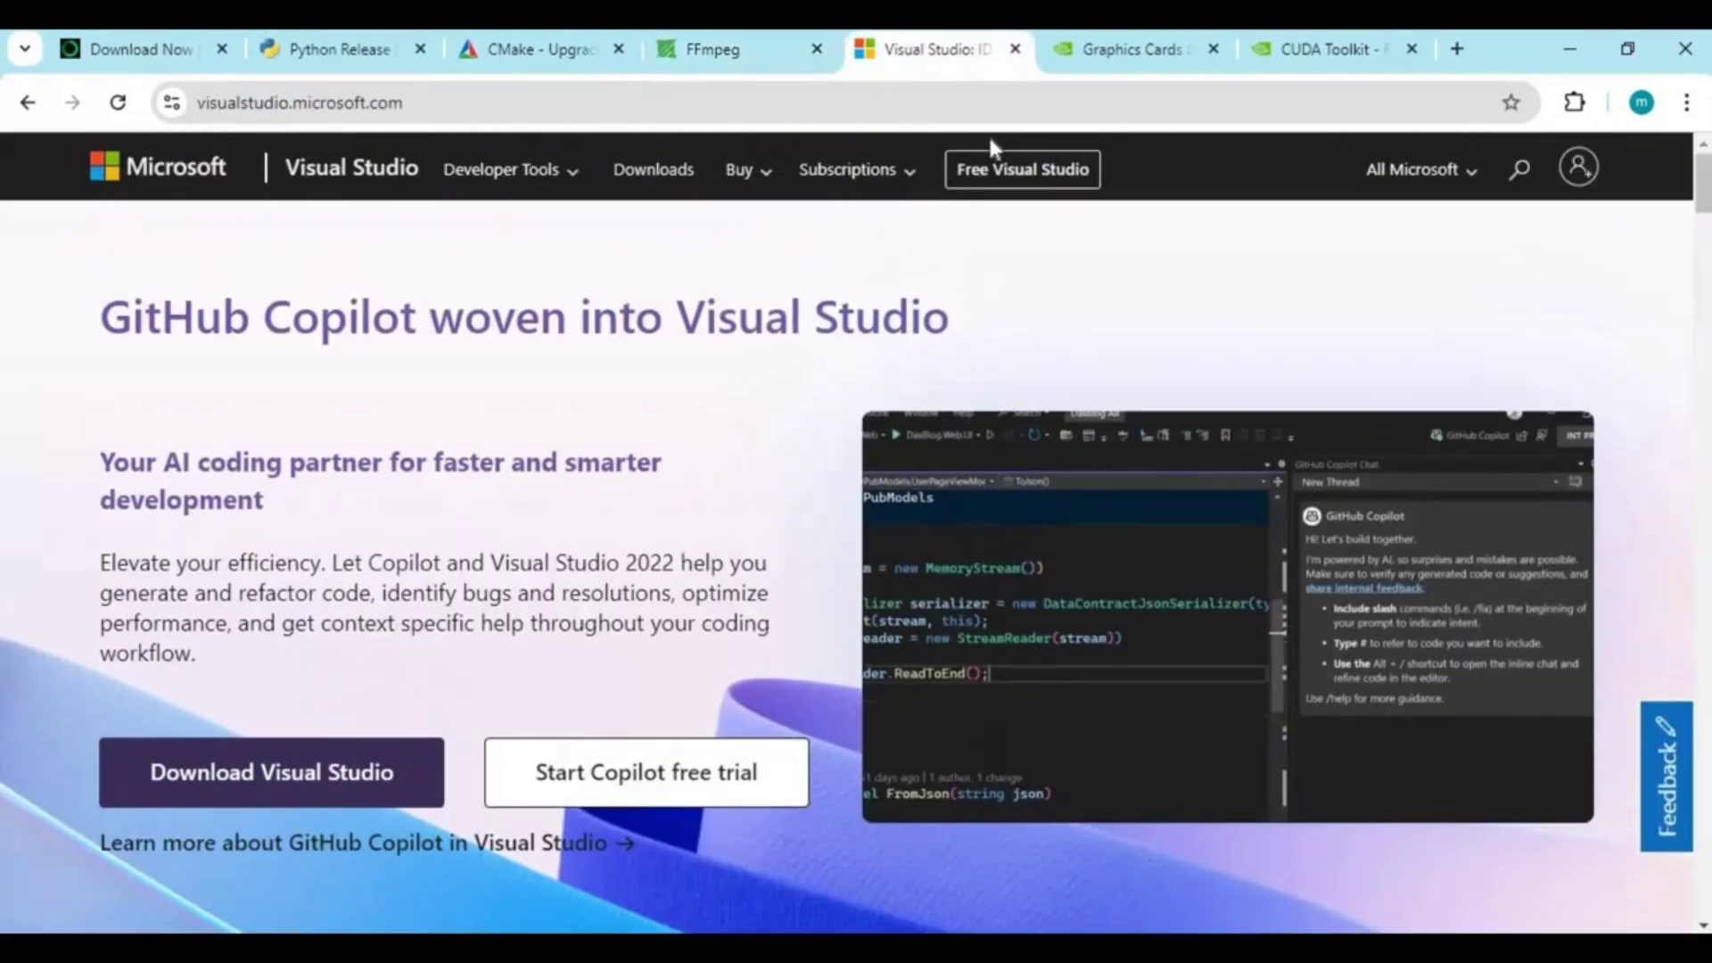
left_click(1137, 50)
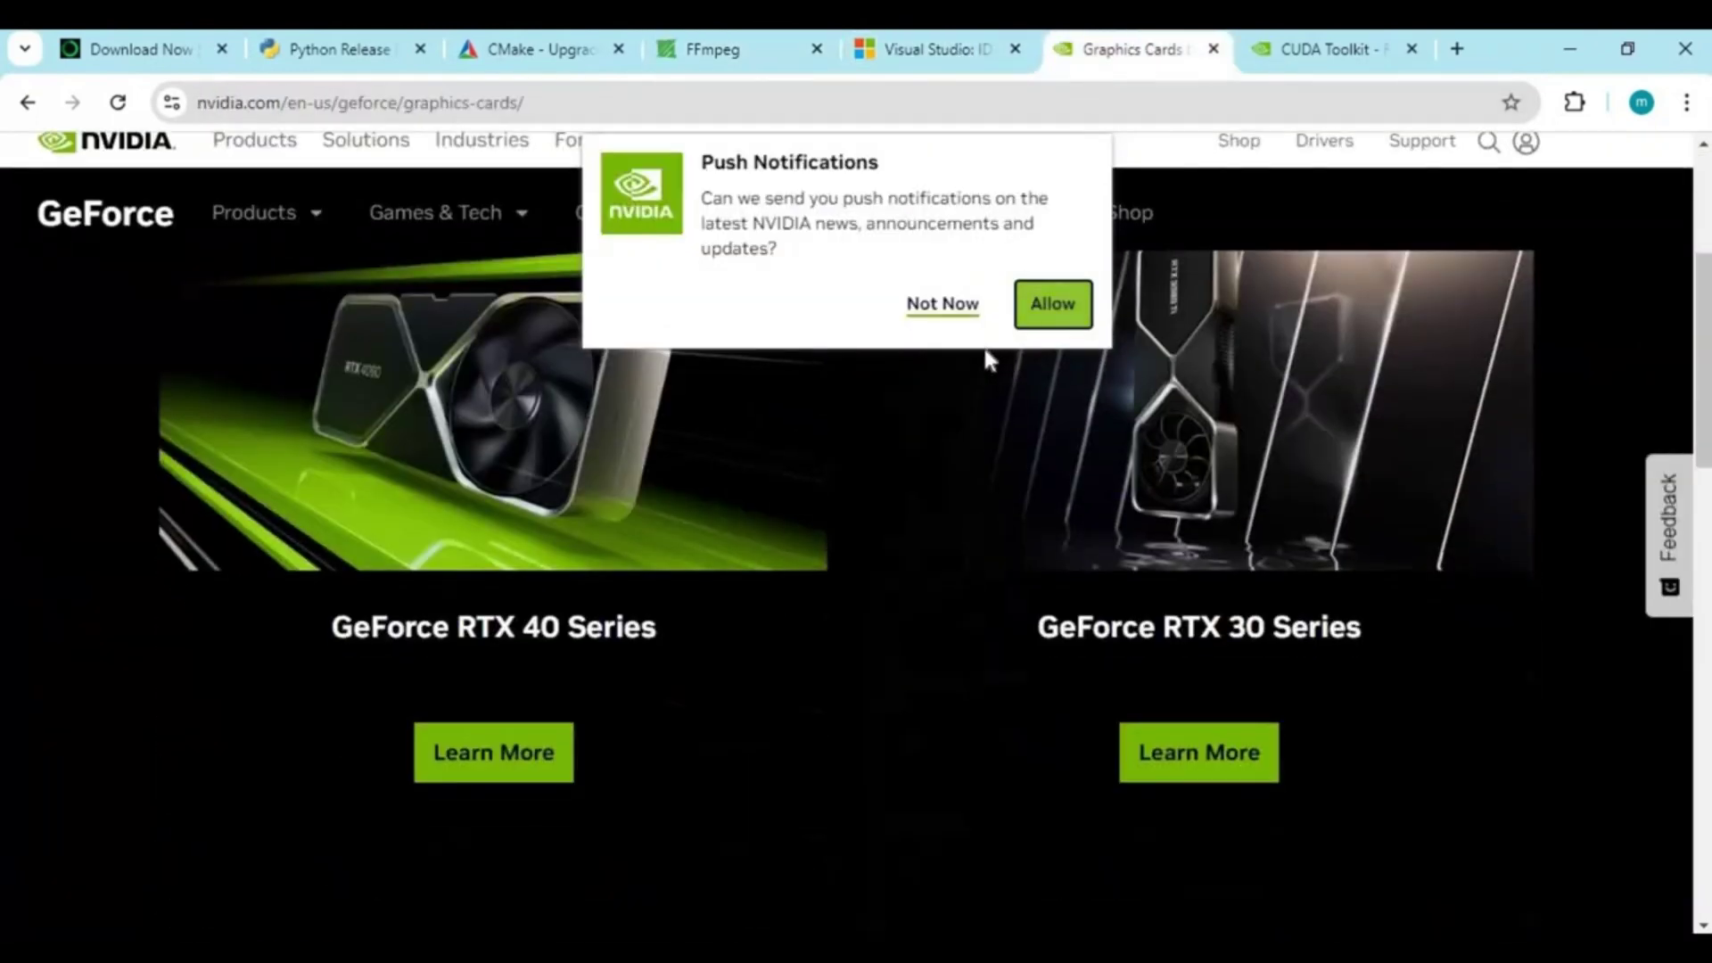
scroll(985, 349, "down", 3)
left_click(959, 311)
scroll(967, 322, "down", 1)
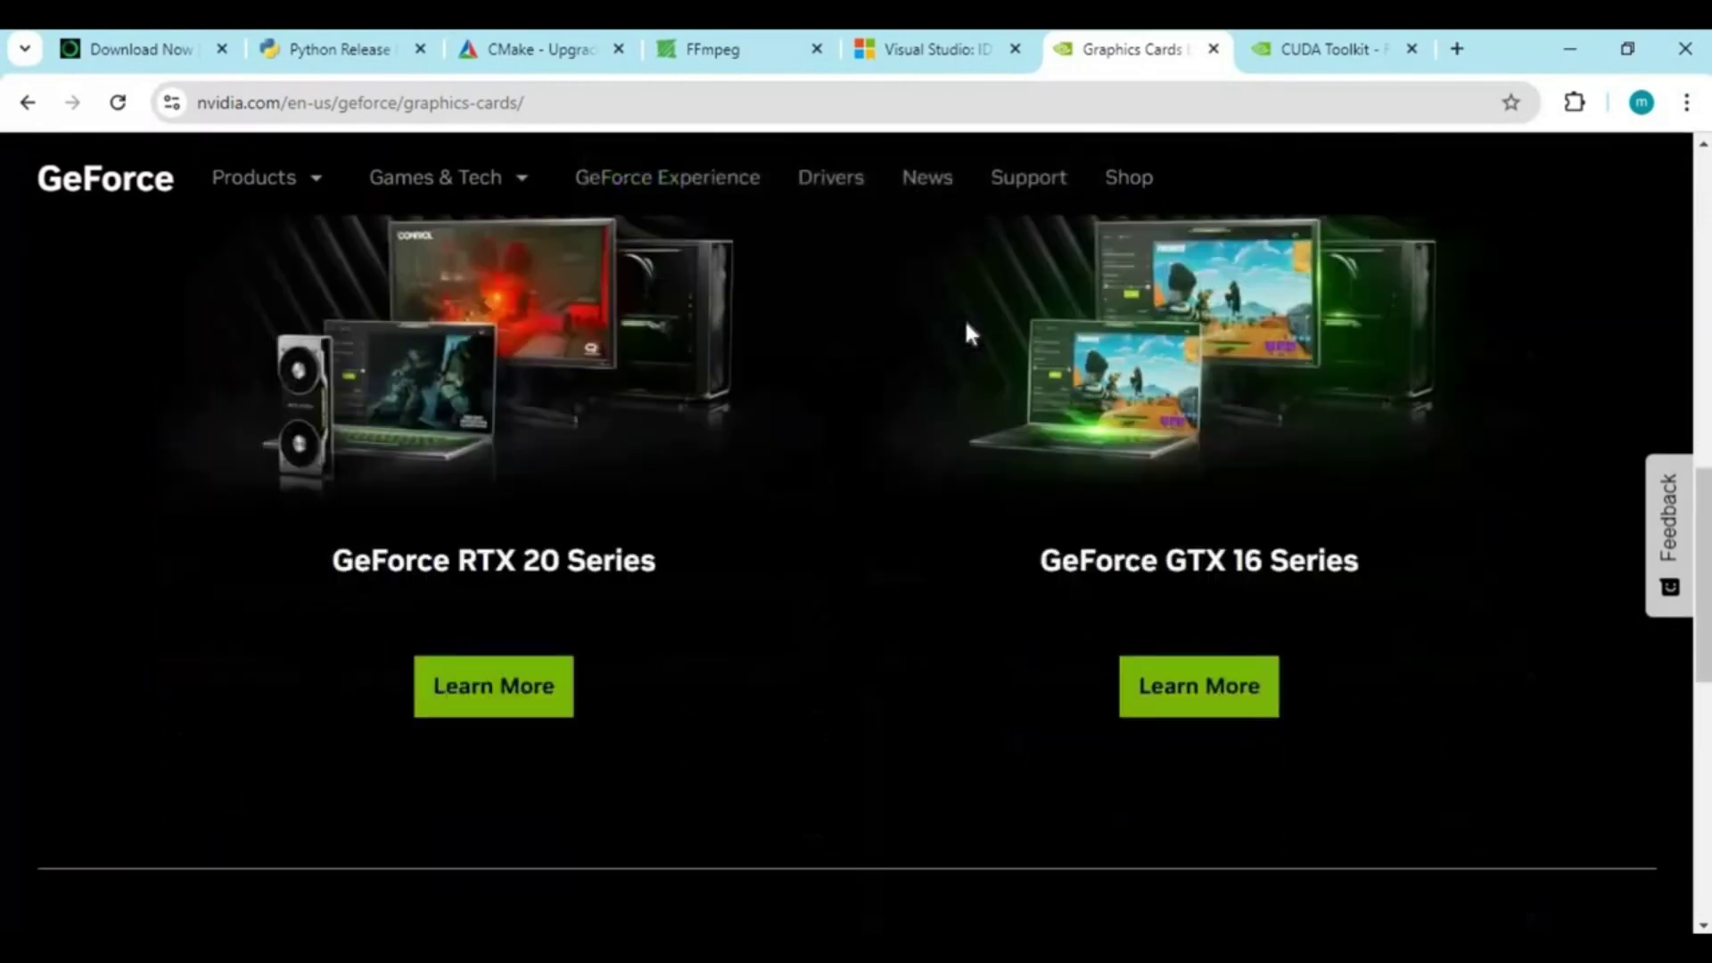
scroll(968, 335, "down", 1)
scroll(969, 334, "up", 10)
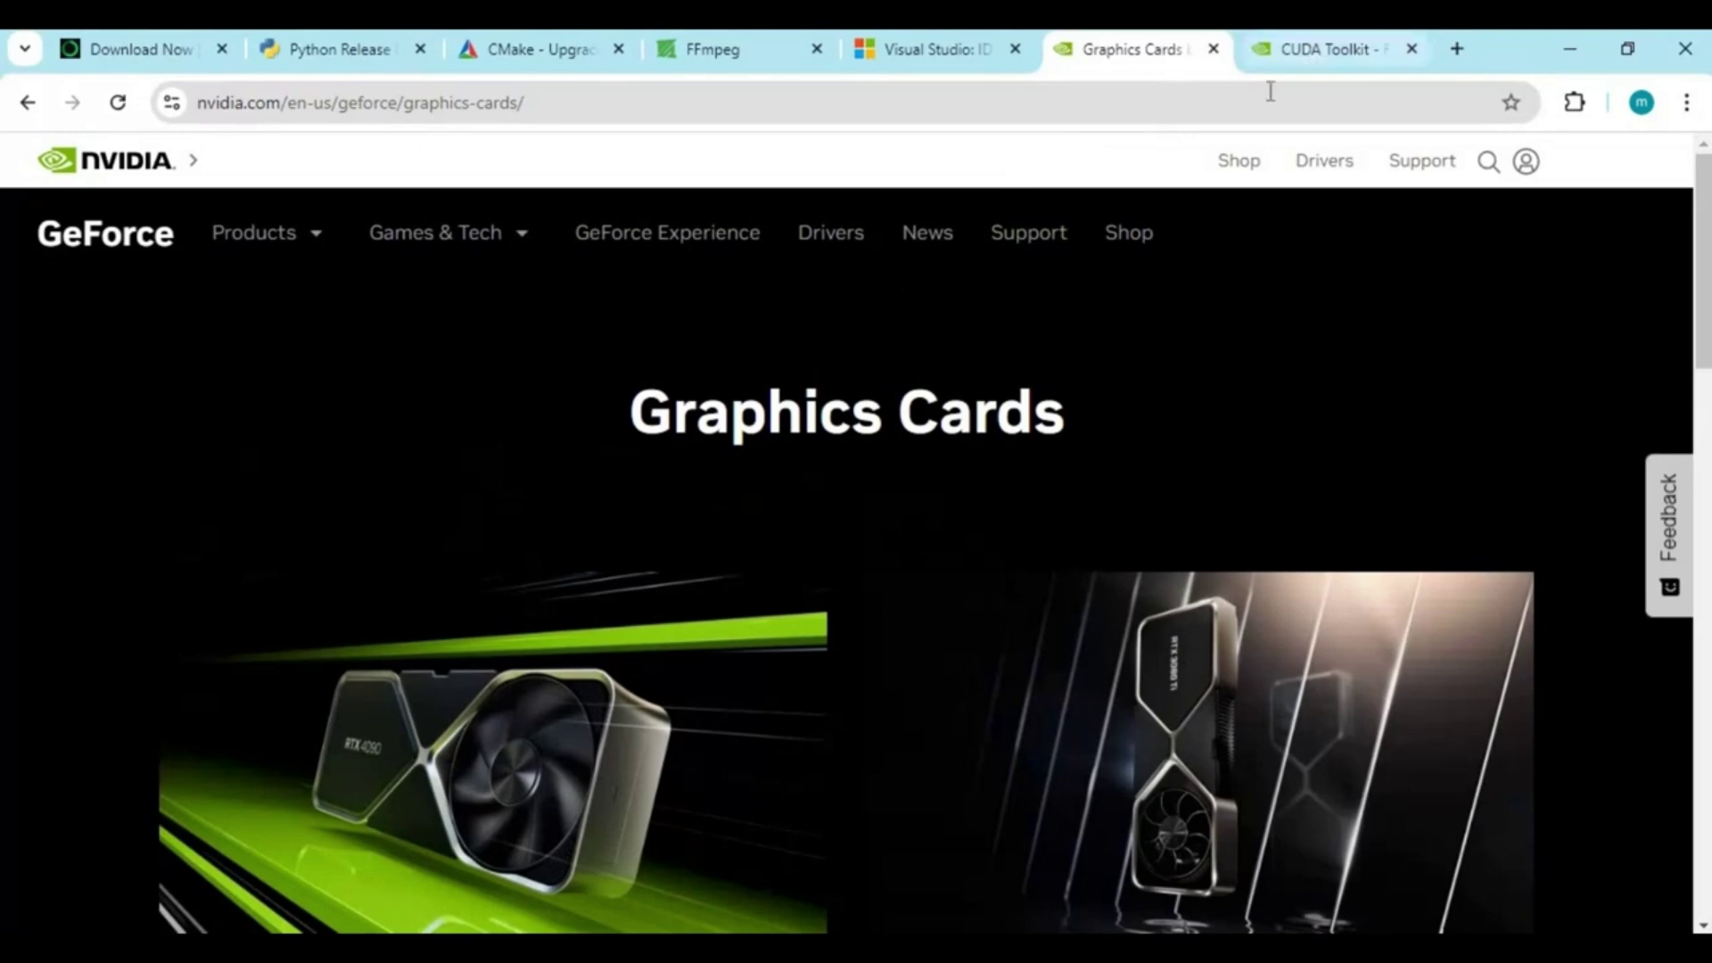
left_click(1358, 52)
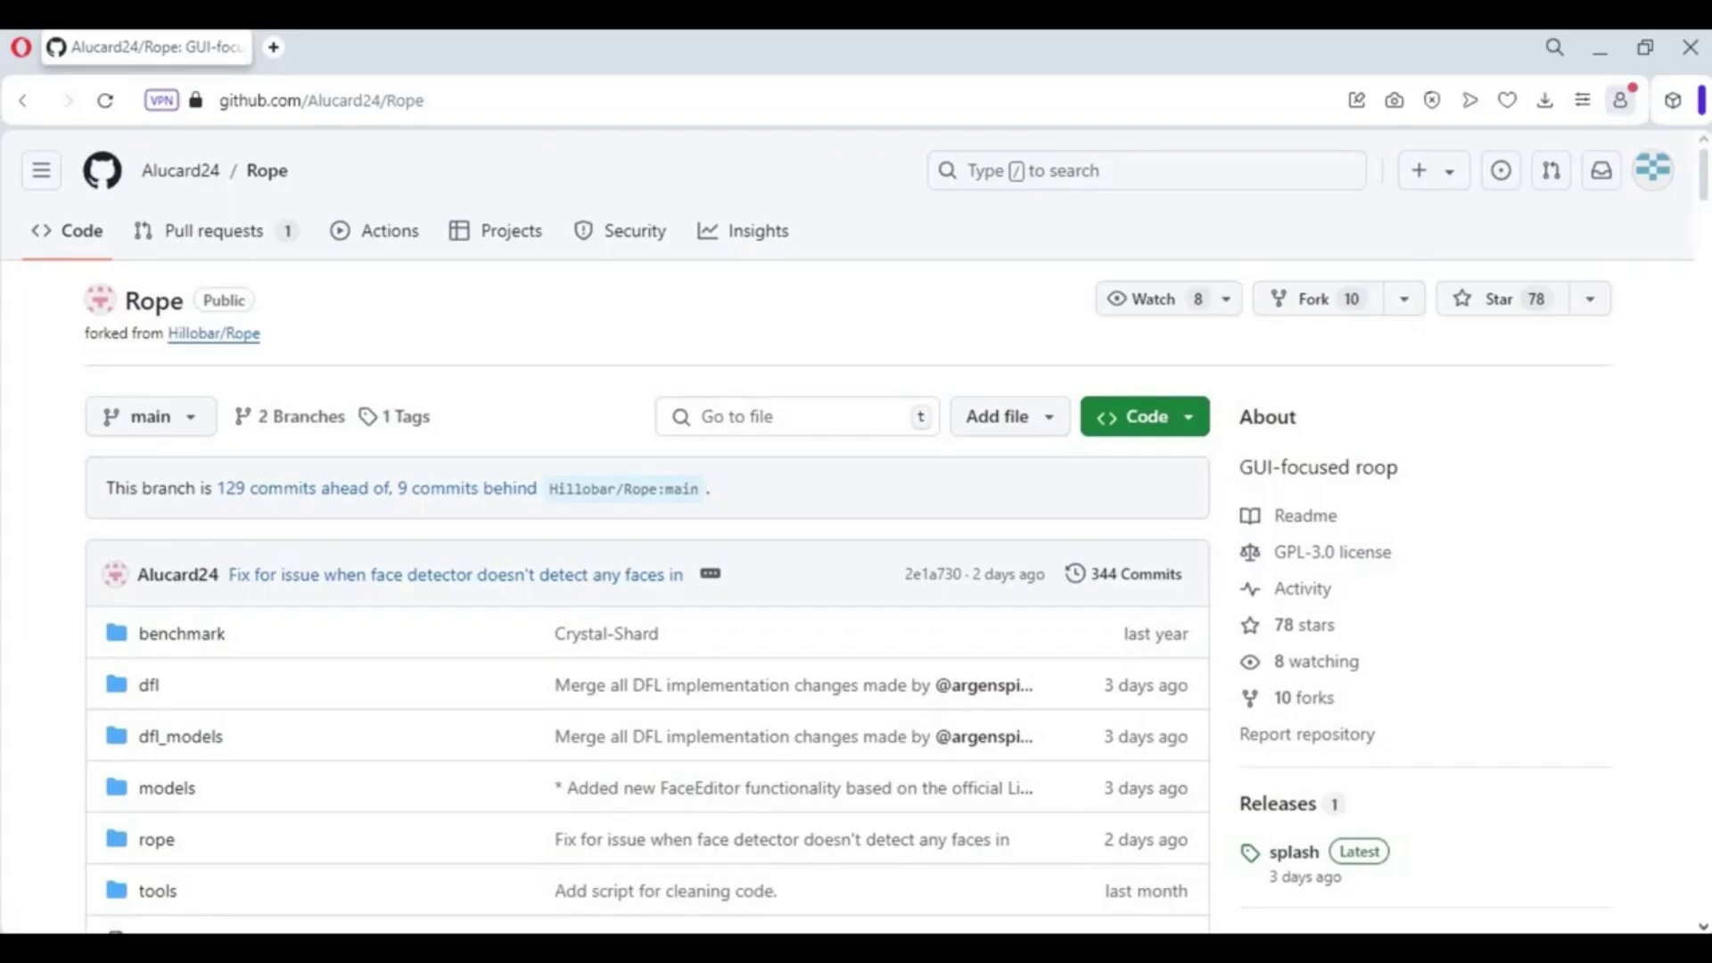
- Pick the 'next' branch from the Rope repository's branch list
left_click(297, 114)
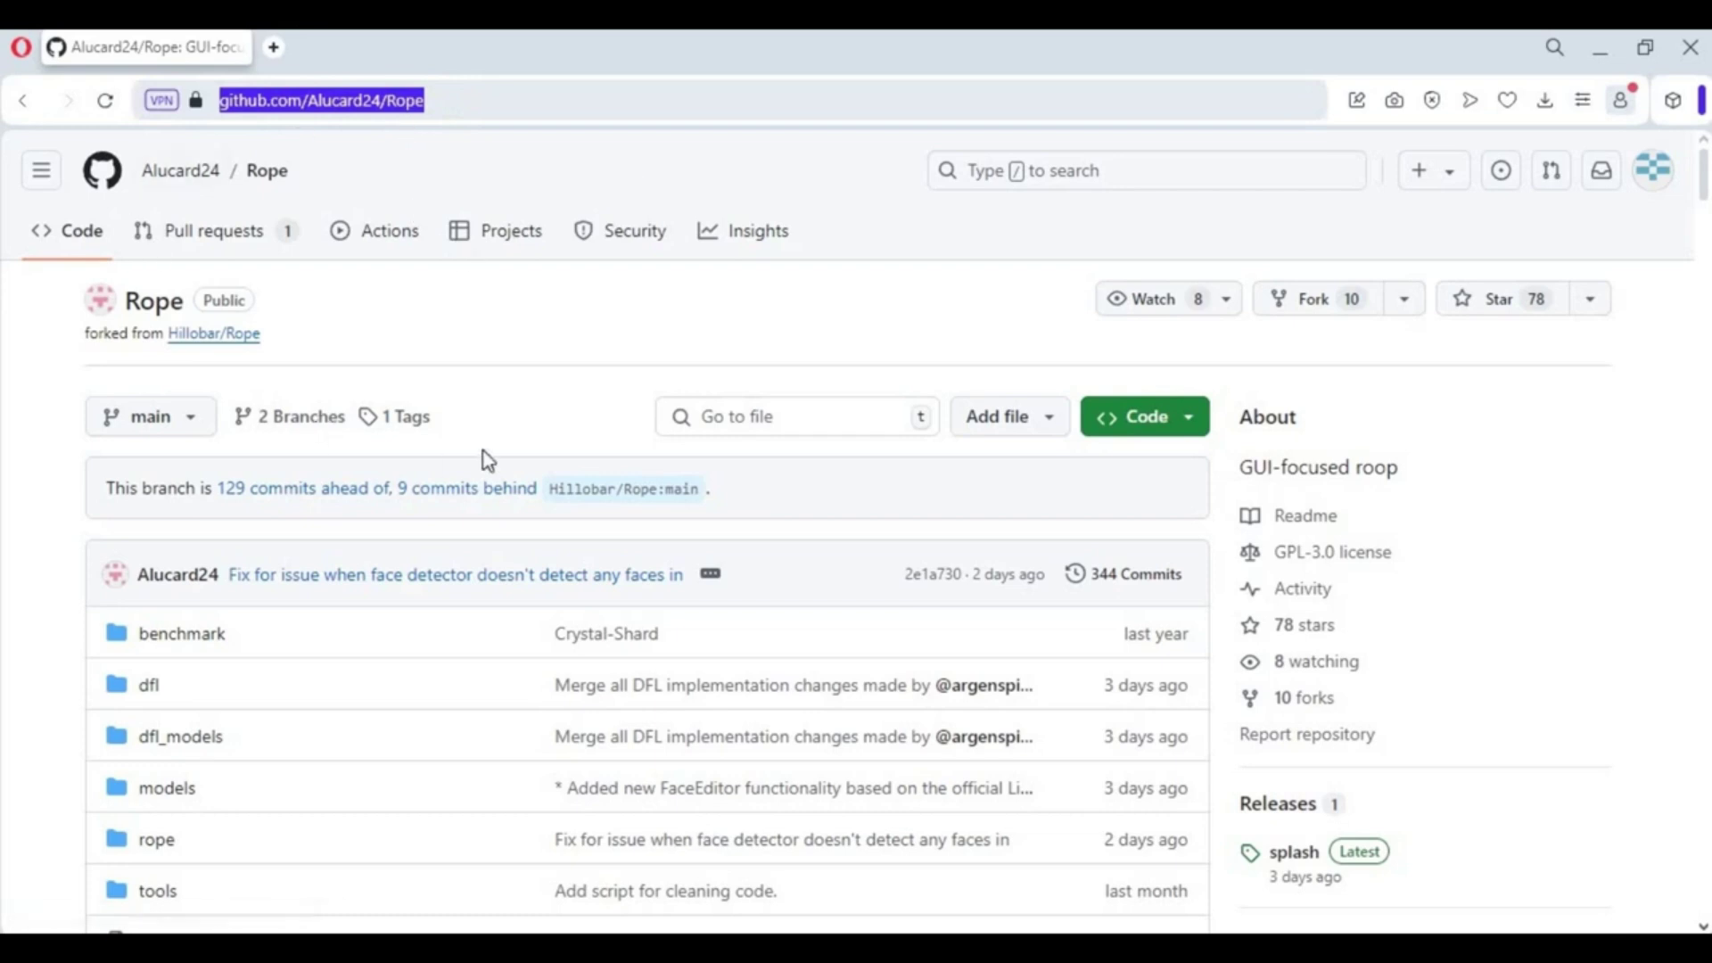
left_click(290, 422)
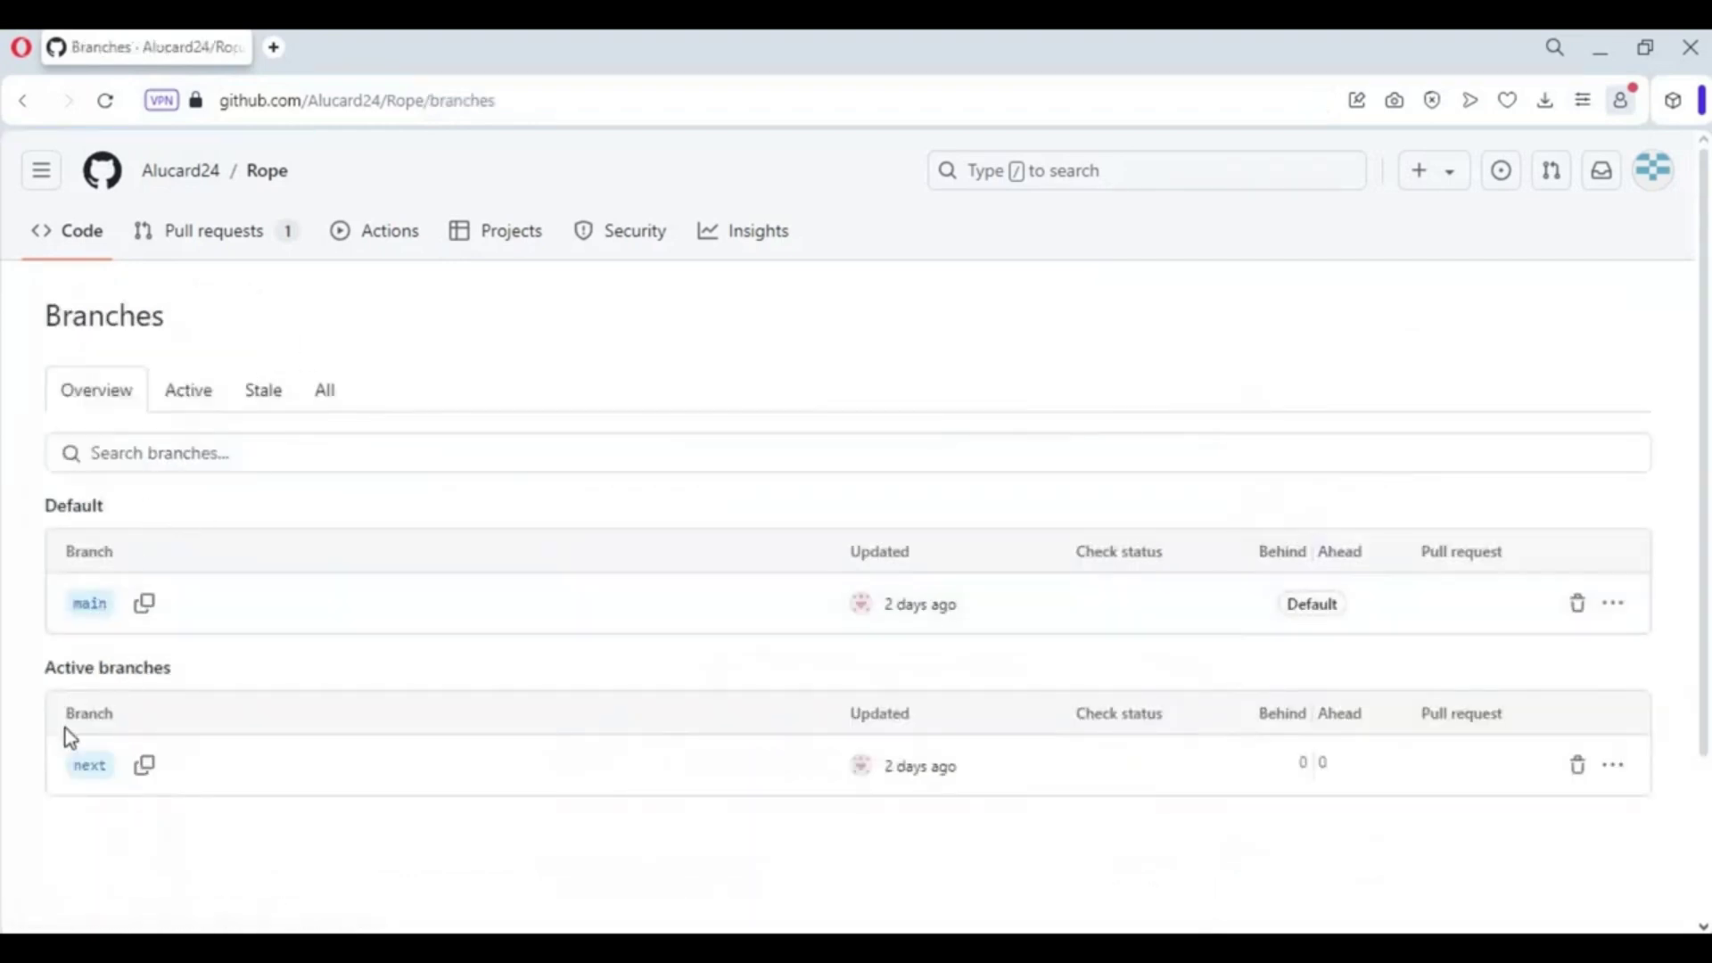
left_click(83, 772)
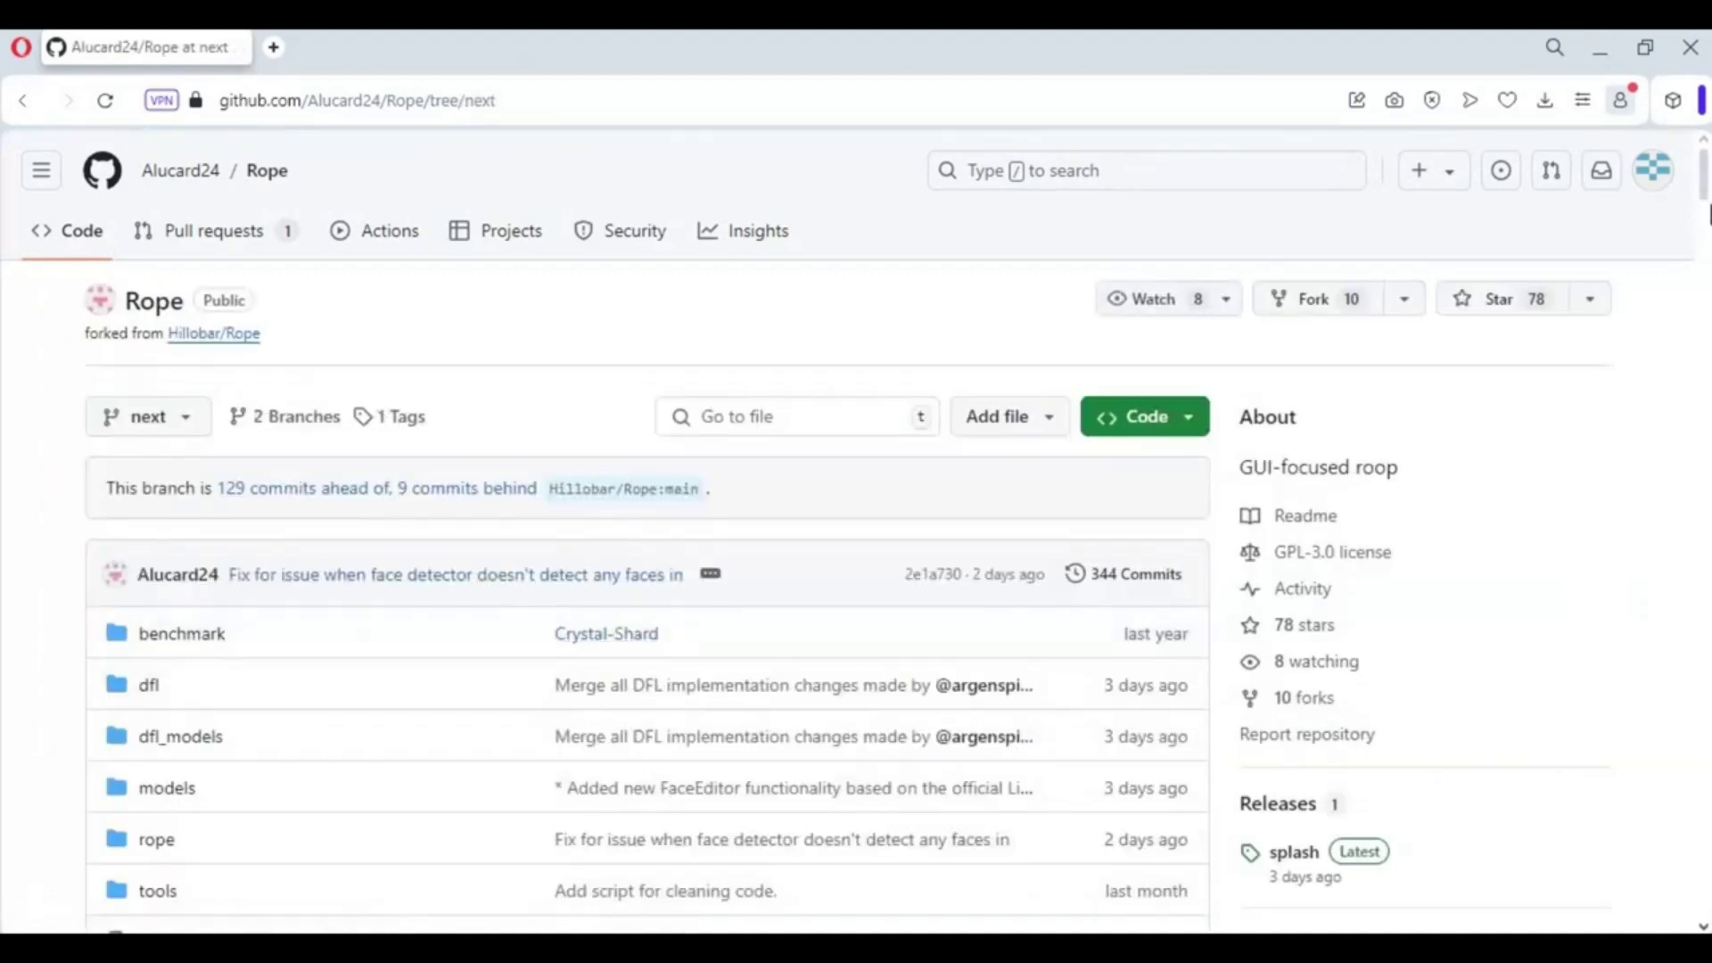
mouse_move(1706, 218)
left_mouse_down()
mouse_move(1696, 284)
mouse_move(1672, 170)
left_mouse_up()
- Save the next branch as Rope-next.zip in Downloads and select the archive
left_click(1166, 419)
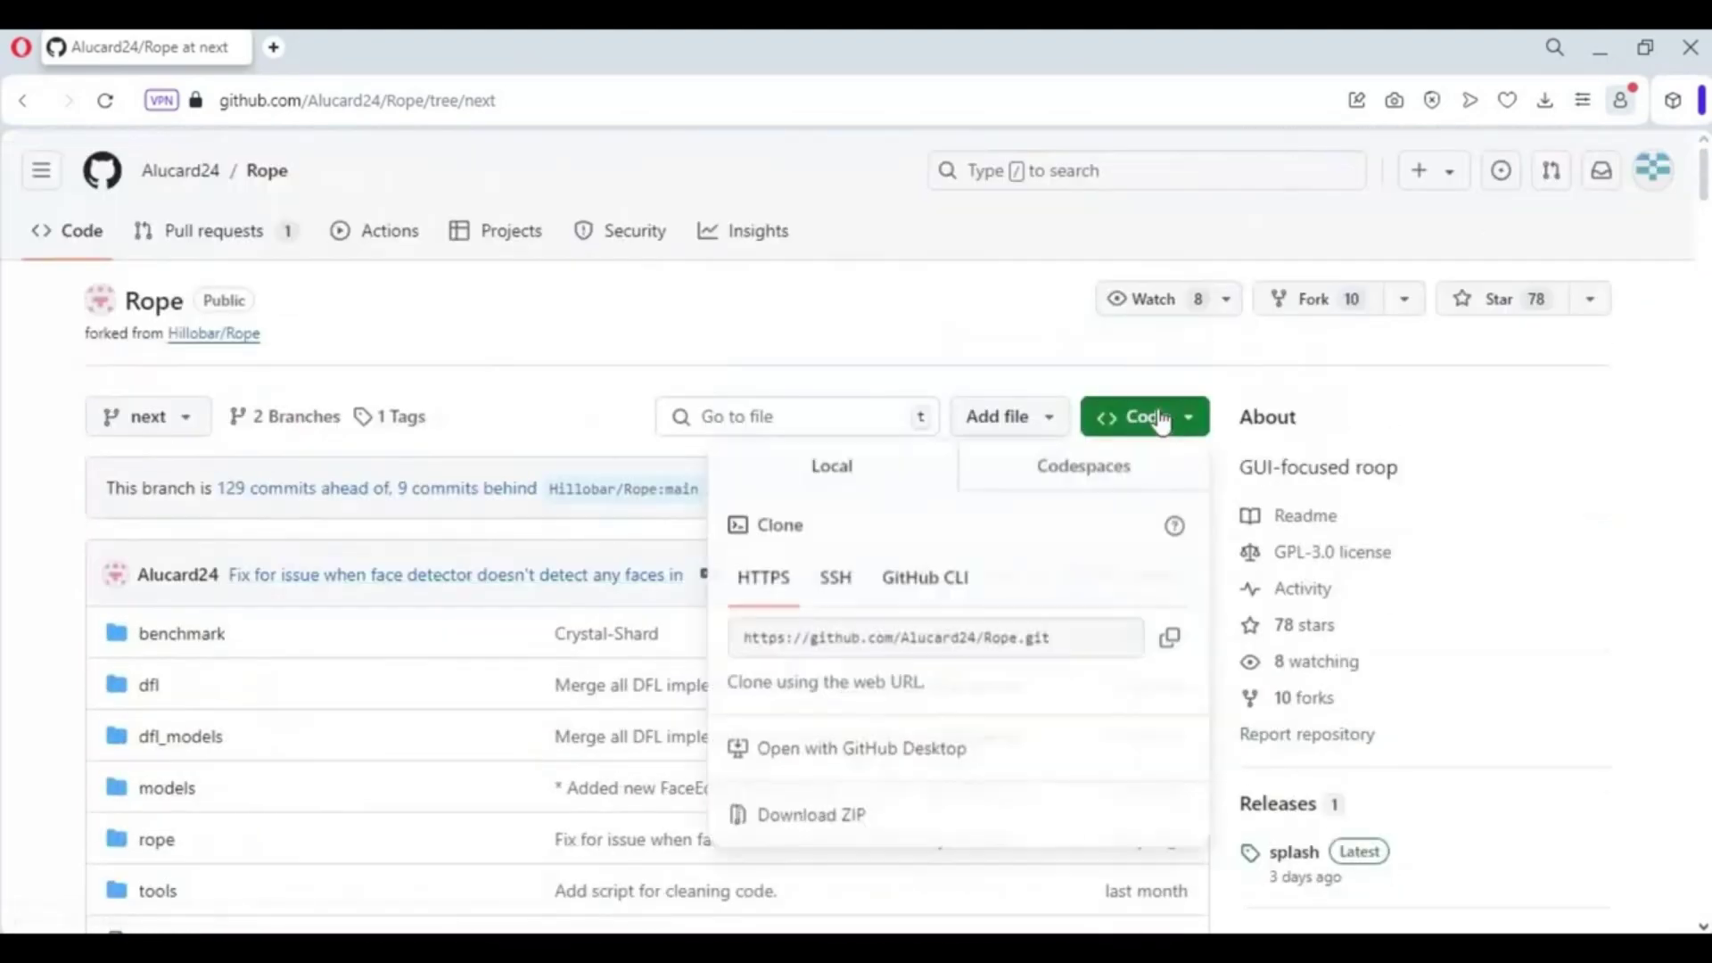
left_click(811, 819)
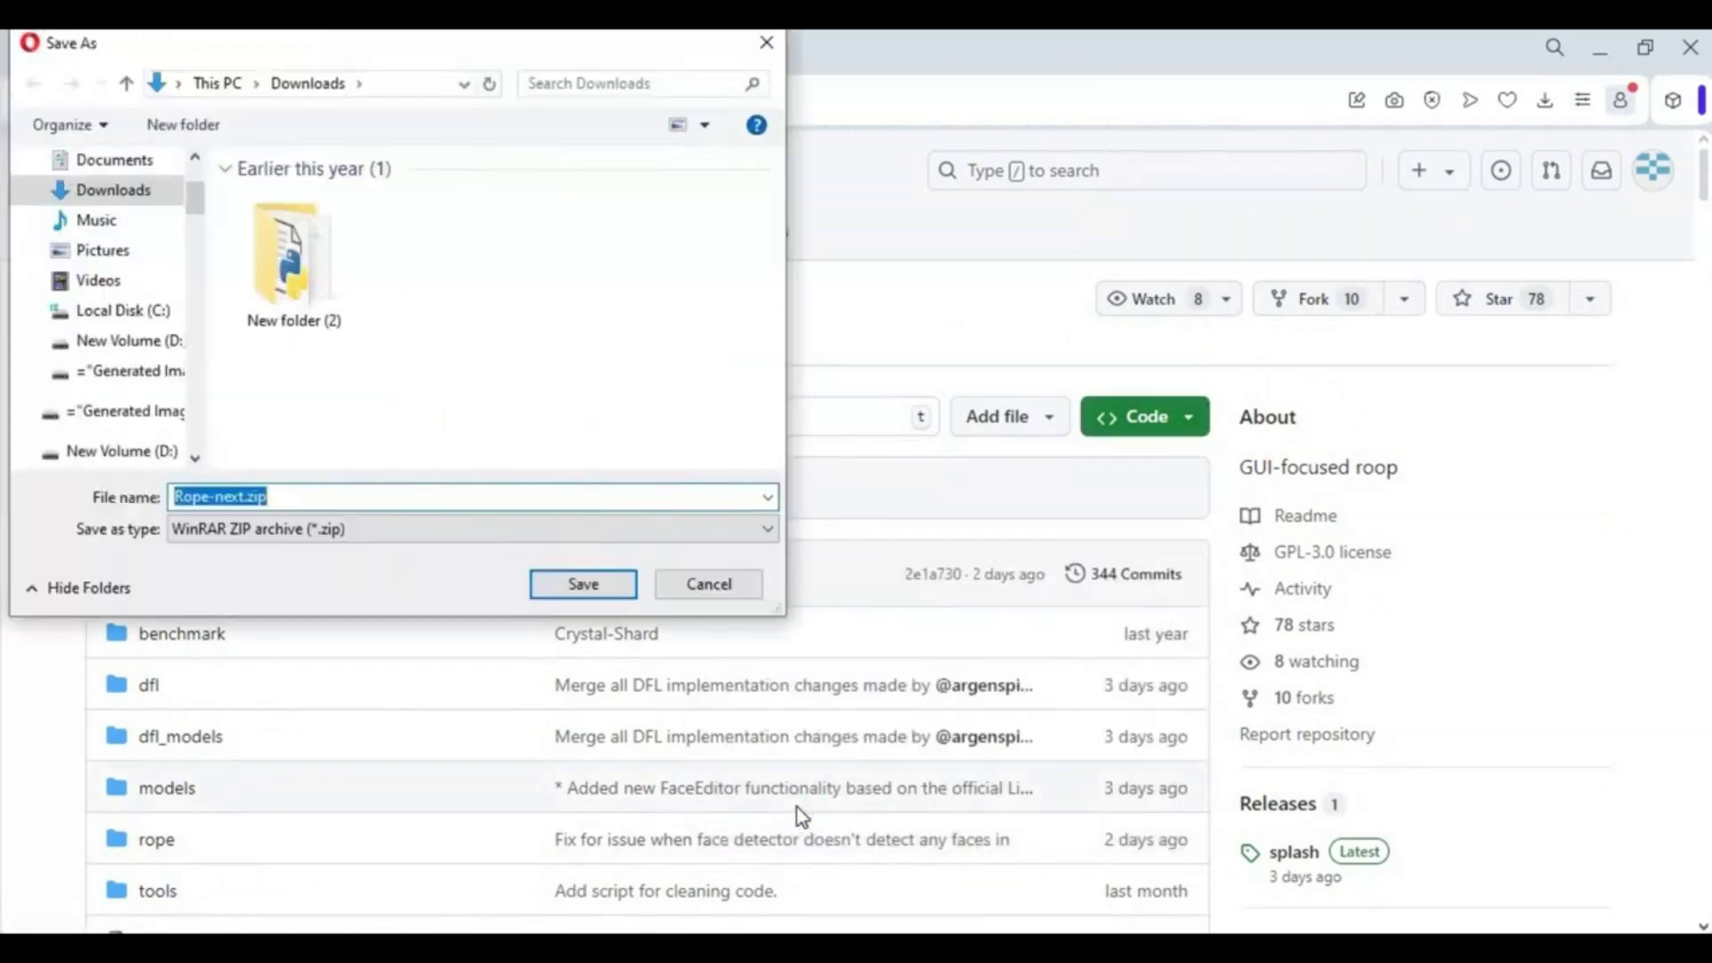
left_click(590, 589)
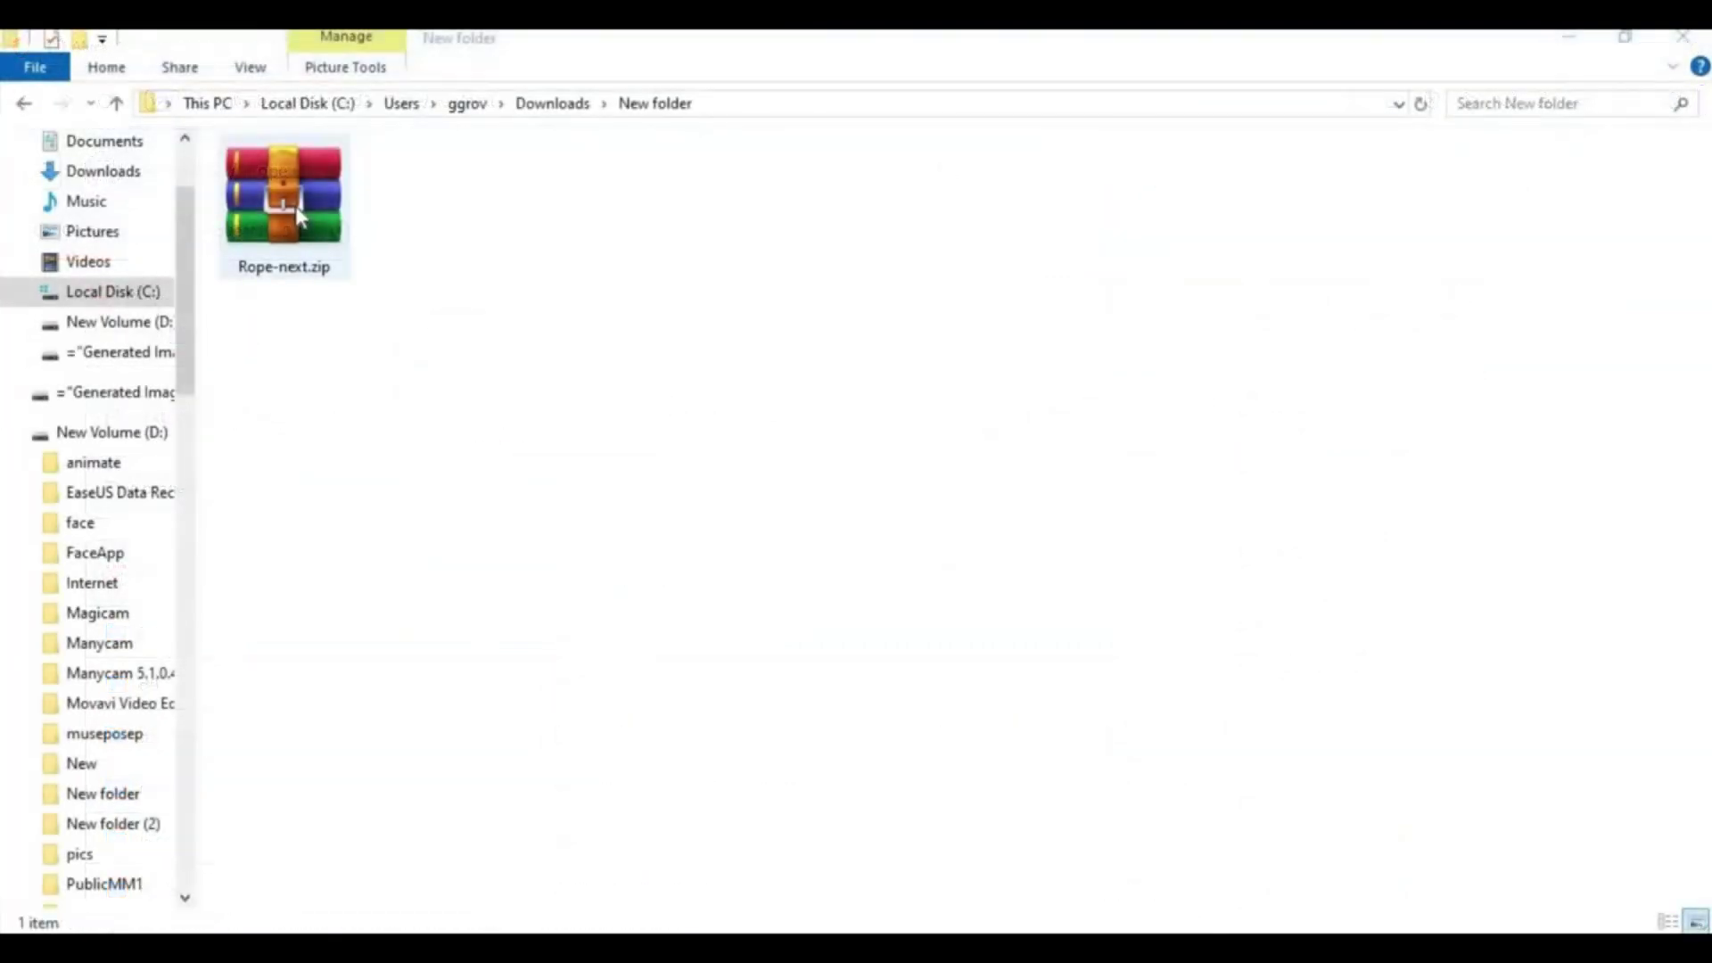
left_click(296, 205)
- Extract Rope-next.zip here and open the resulting Rope-next folder
right_click(296, 207)
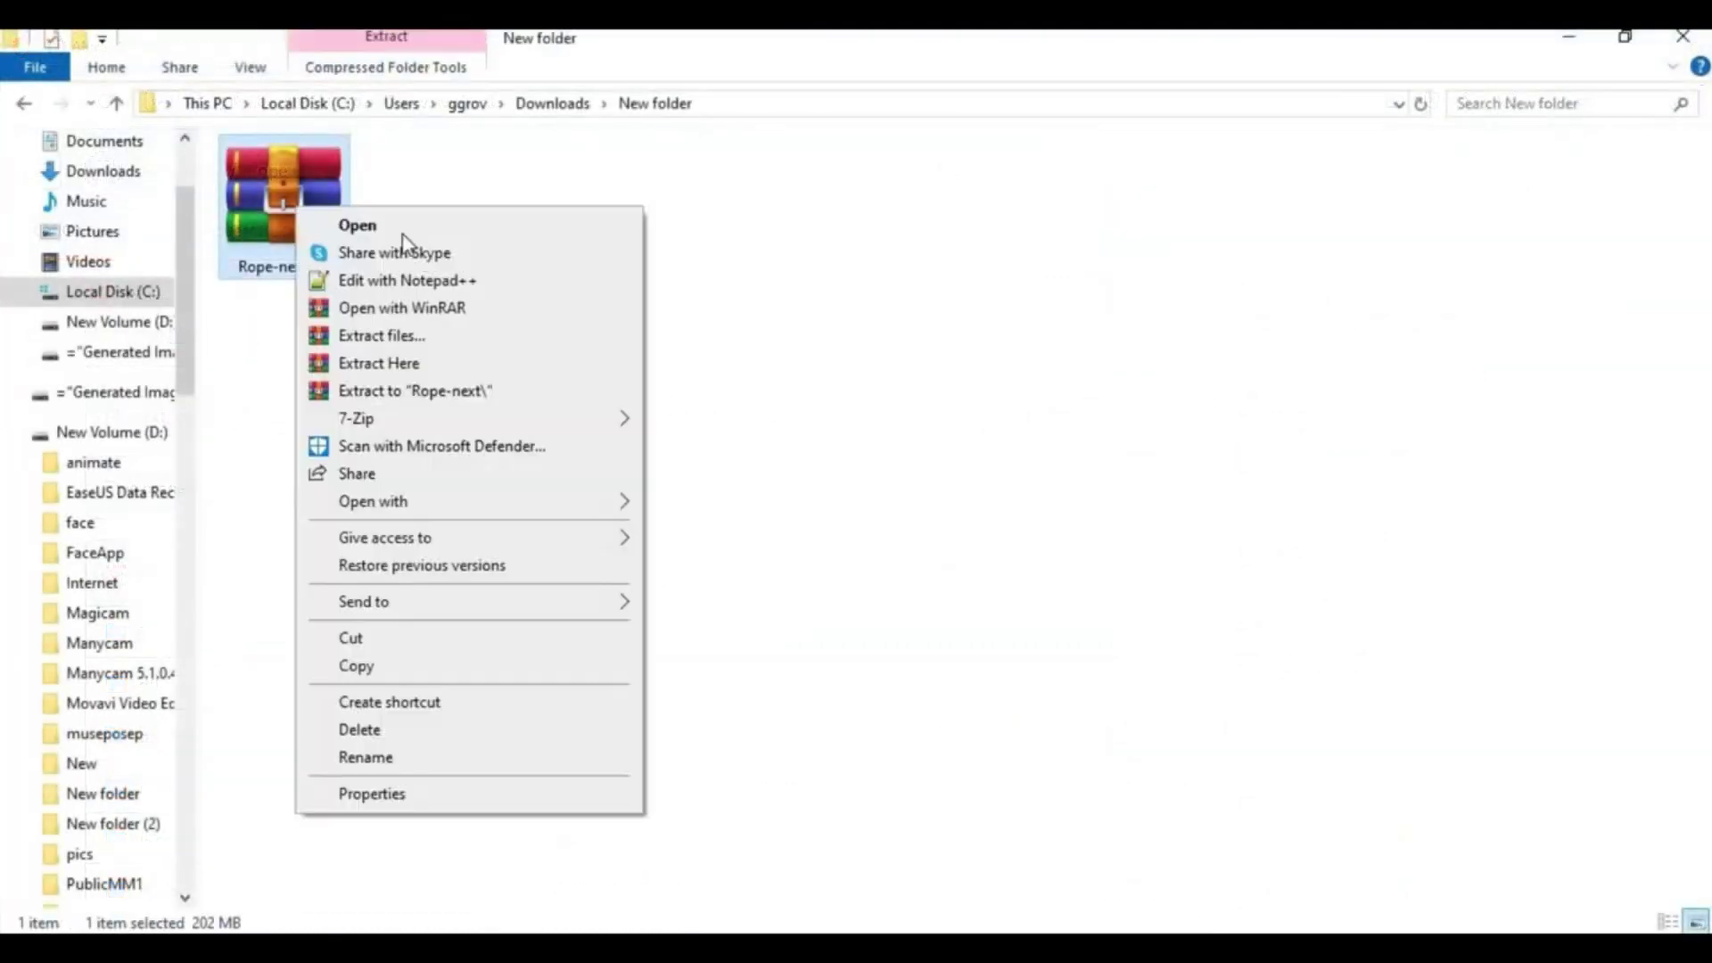
left_click(392, 364)
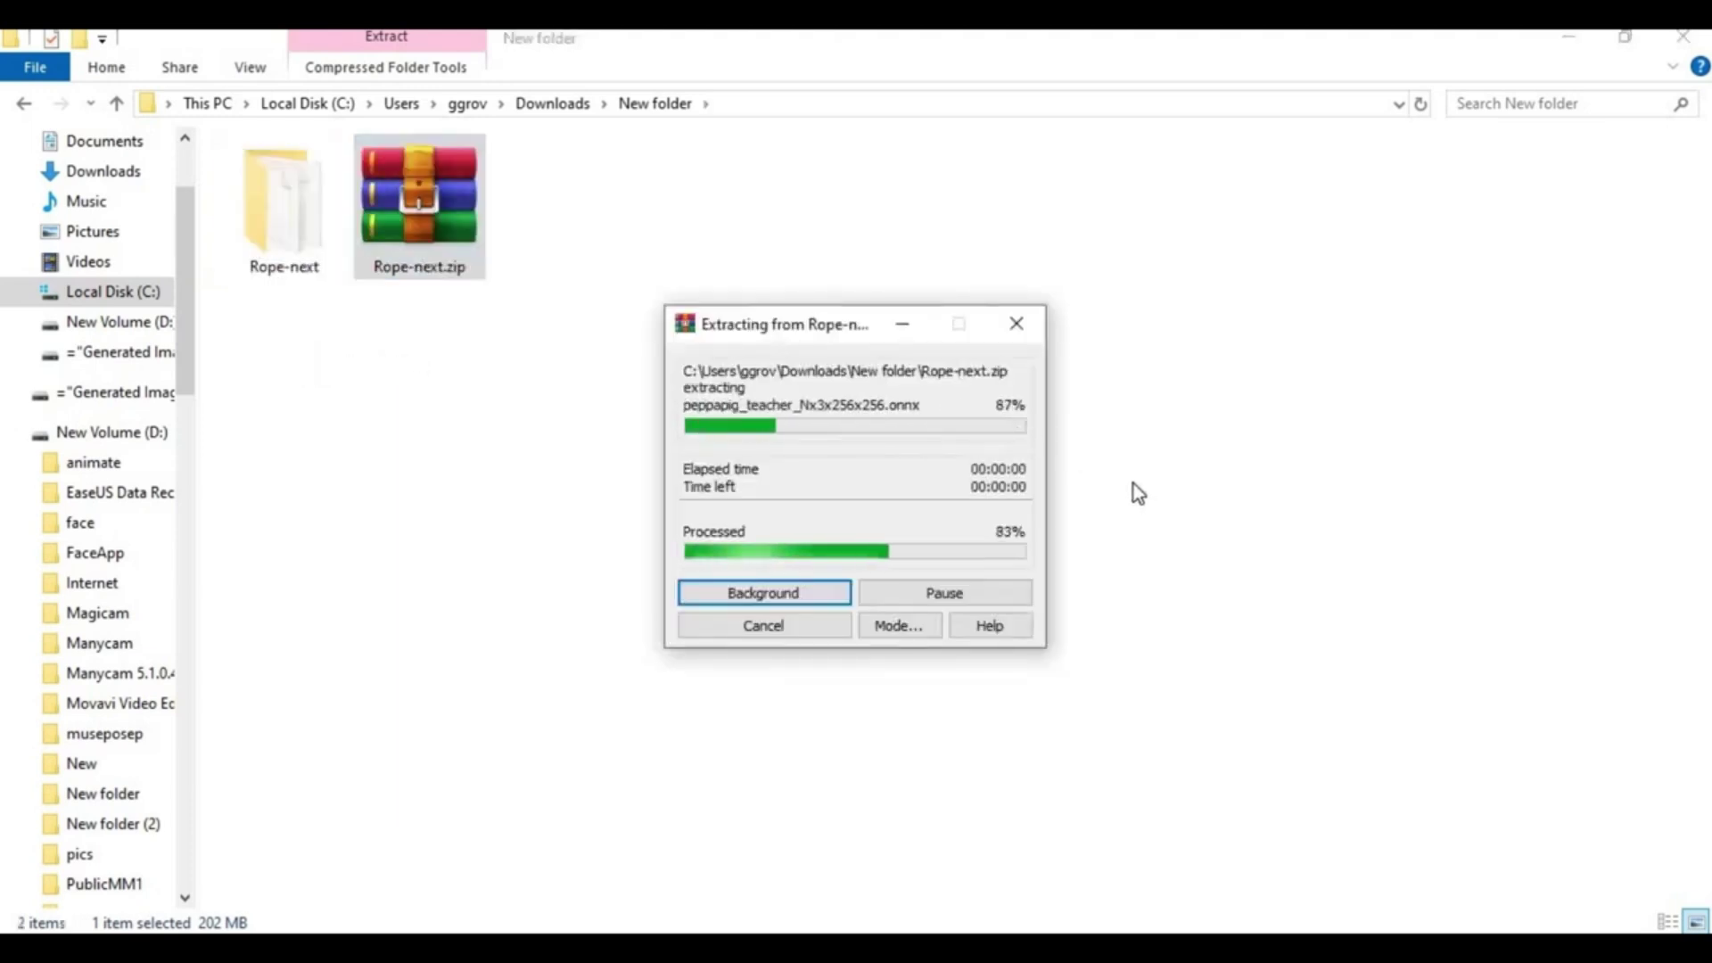
double_click(247, 224)
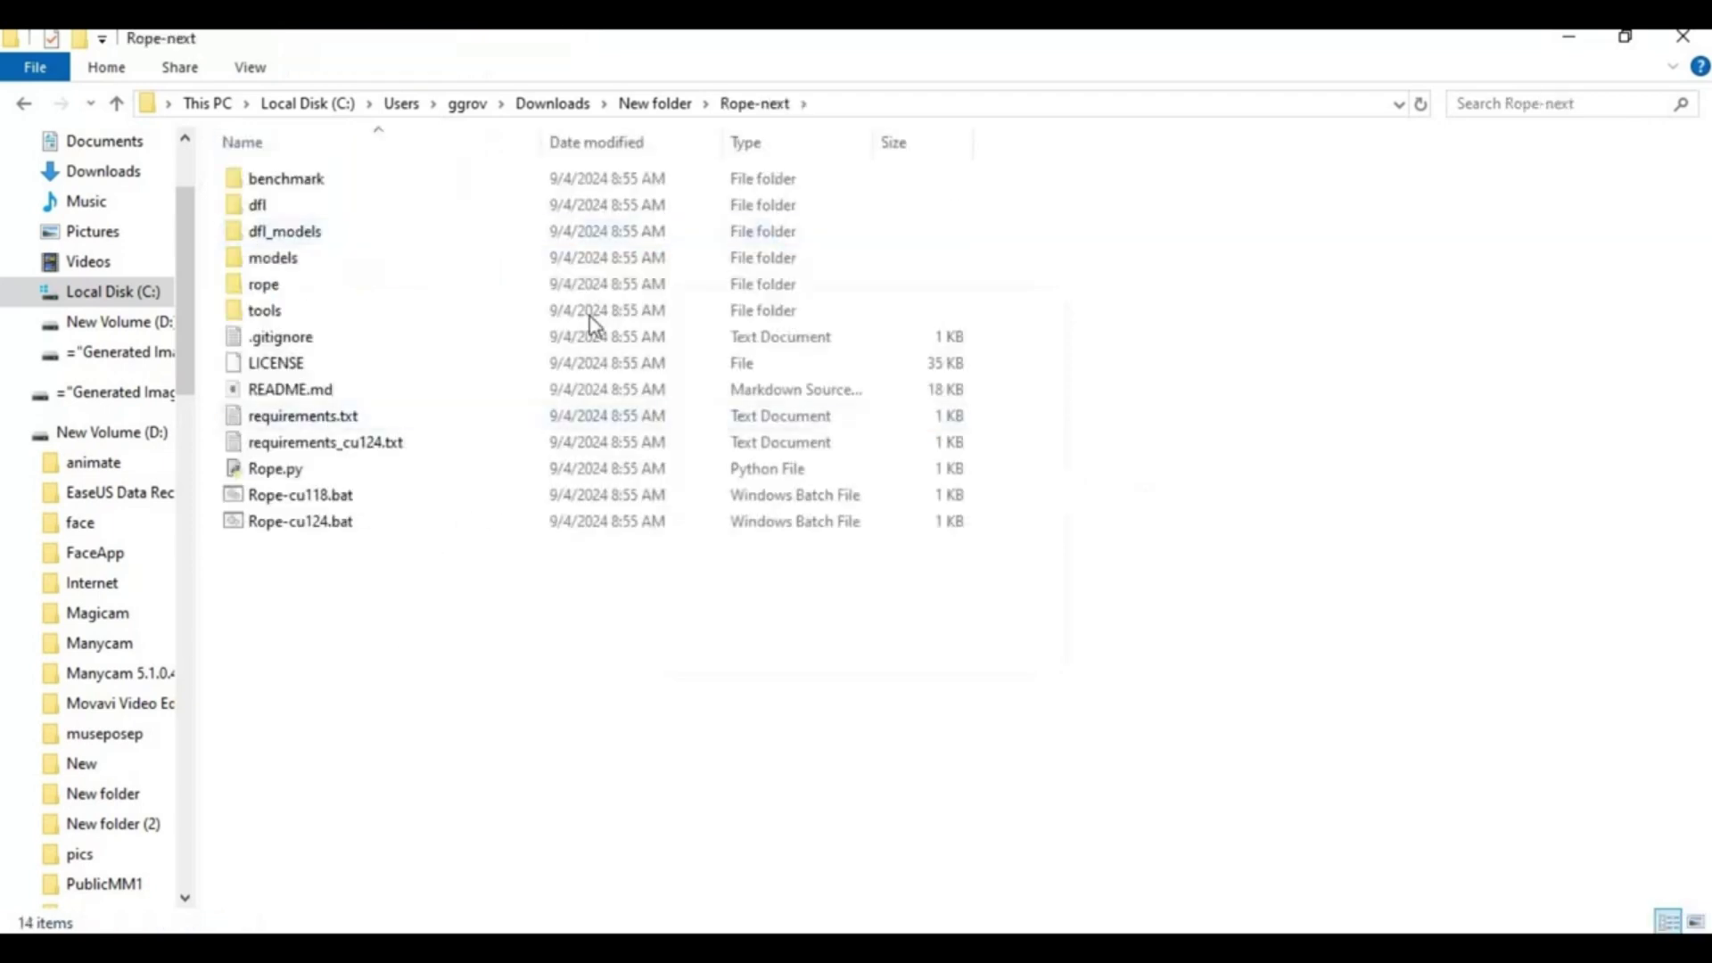
- Open cmd from the Rope-next folder path and run 'py -3.10 -m venv venv'
left_click(855, 106)
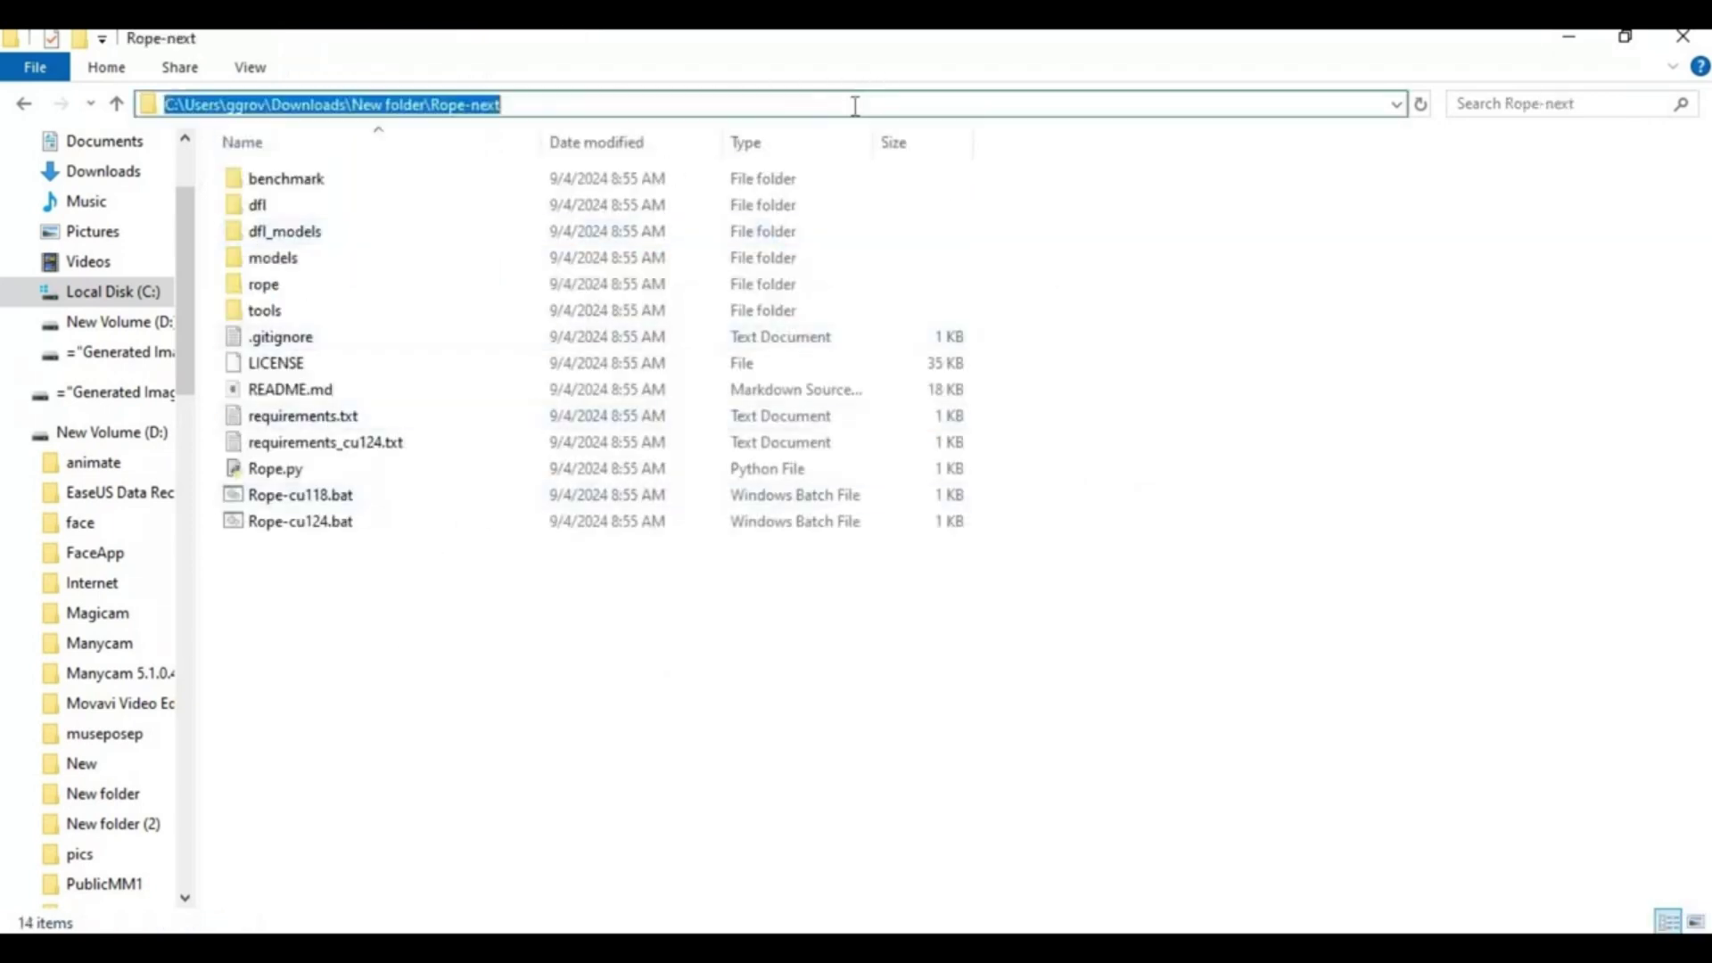
type("cmd")
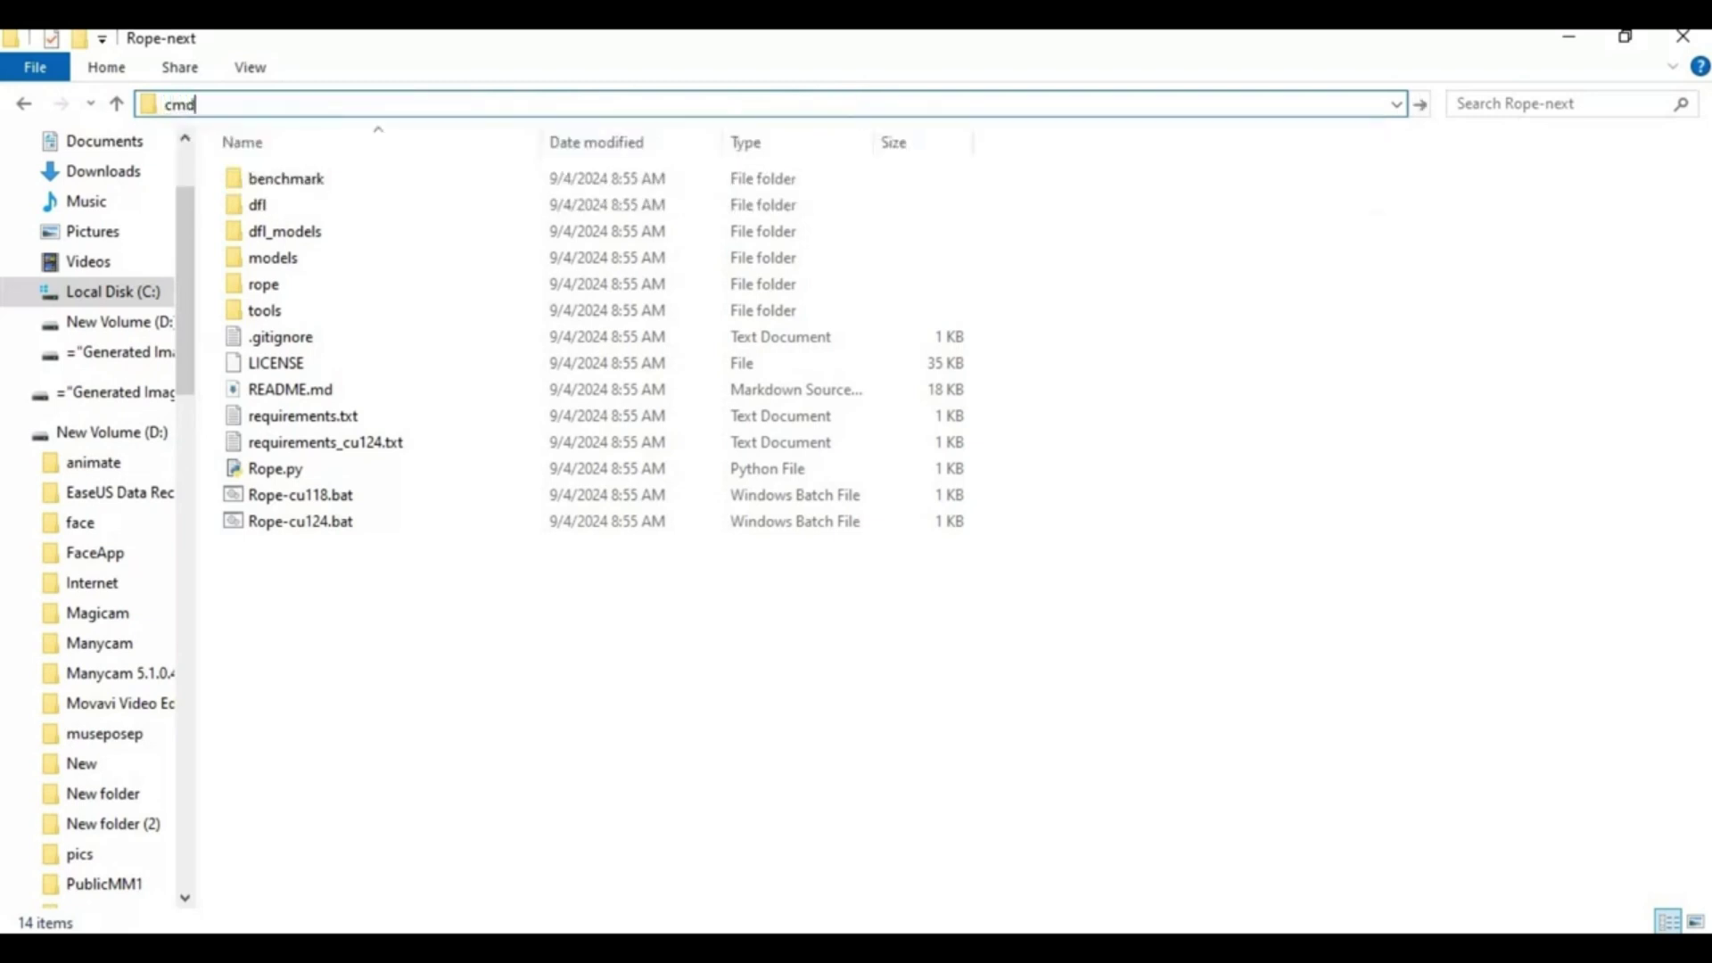
key("Return")
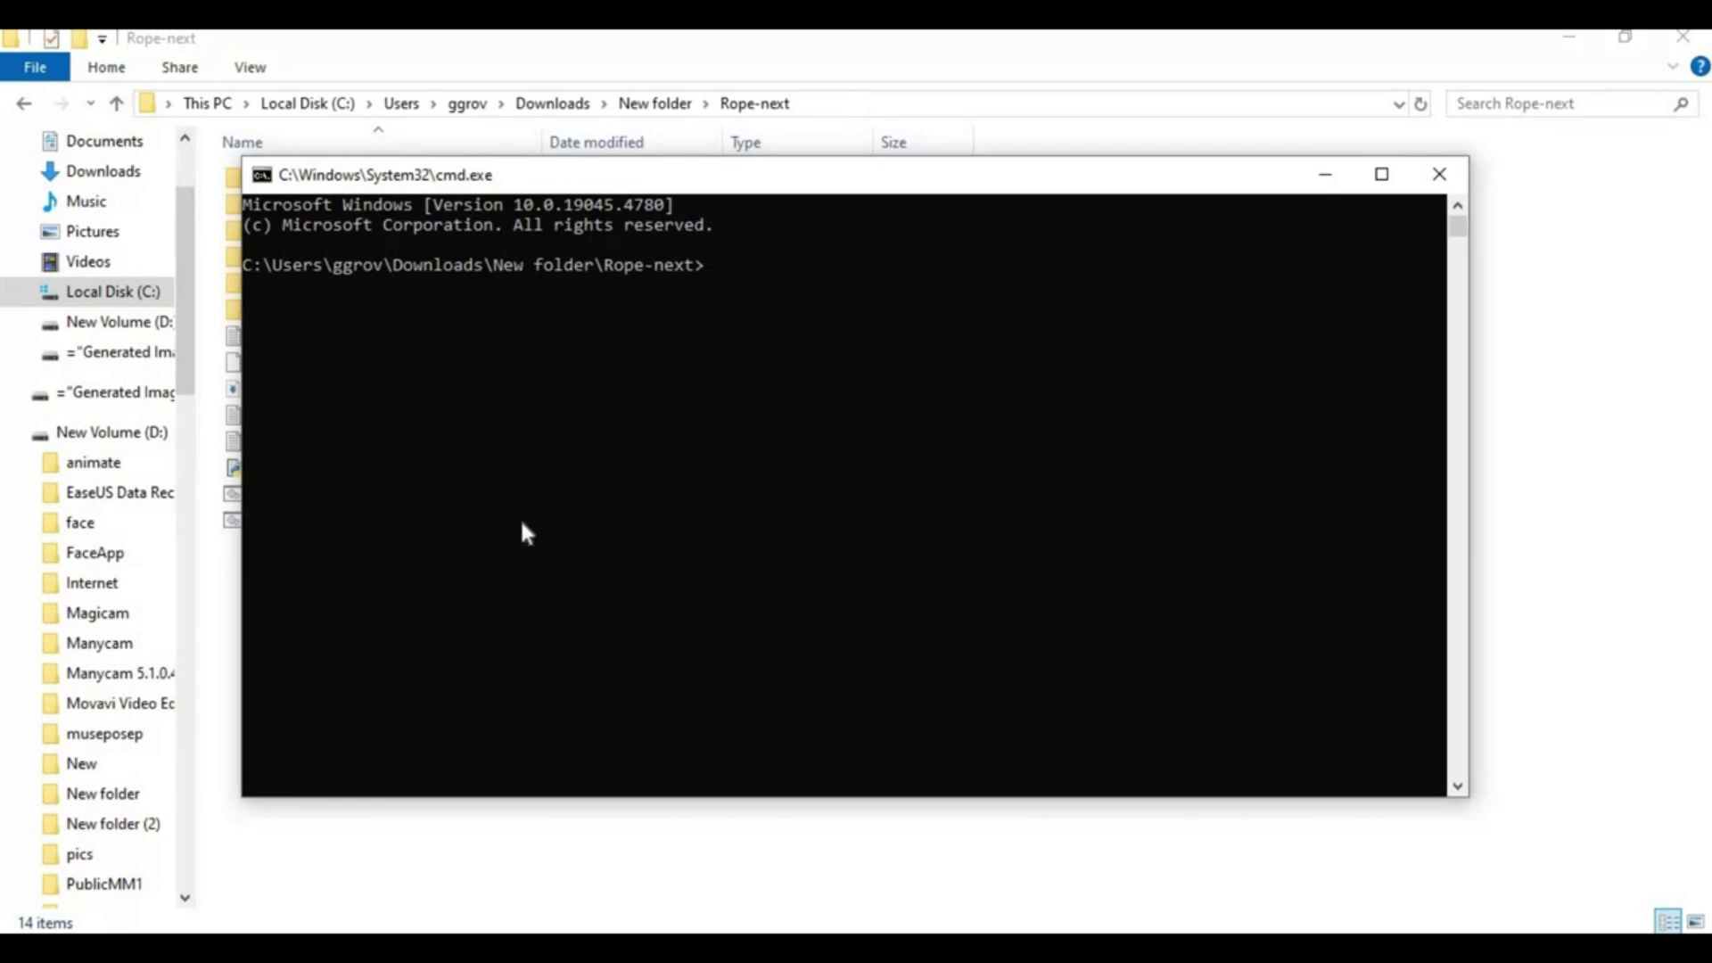
type("py ")
type("-3.10")
type(" -m")
type(" venv")
type(" venv")
key("Return")
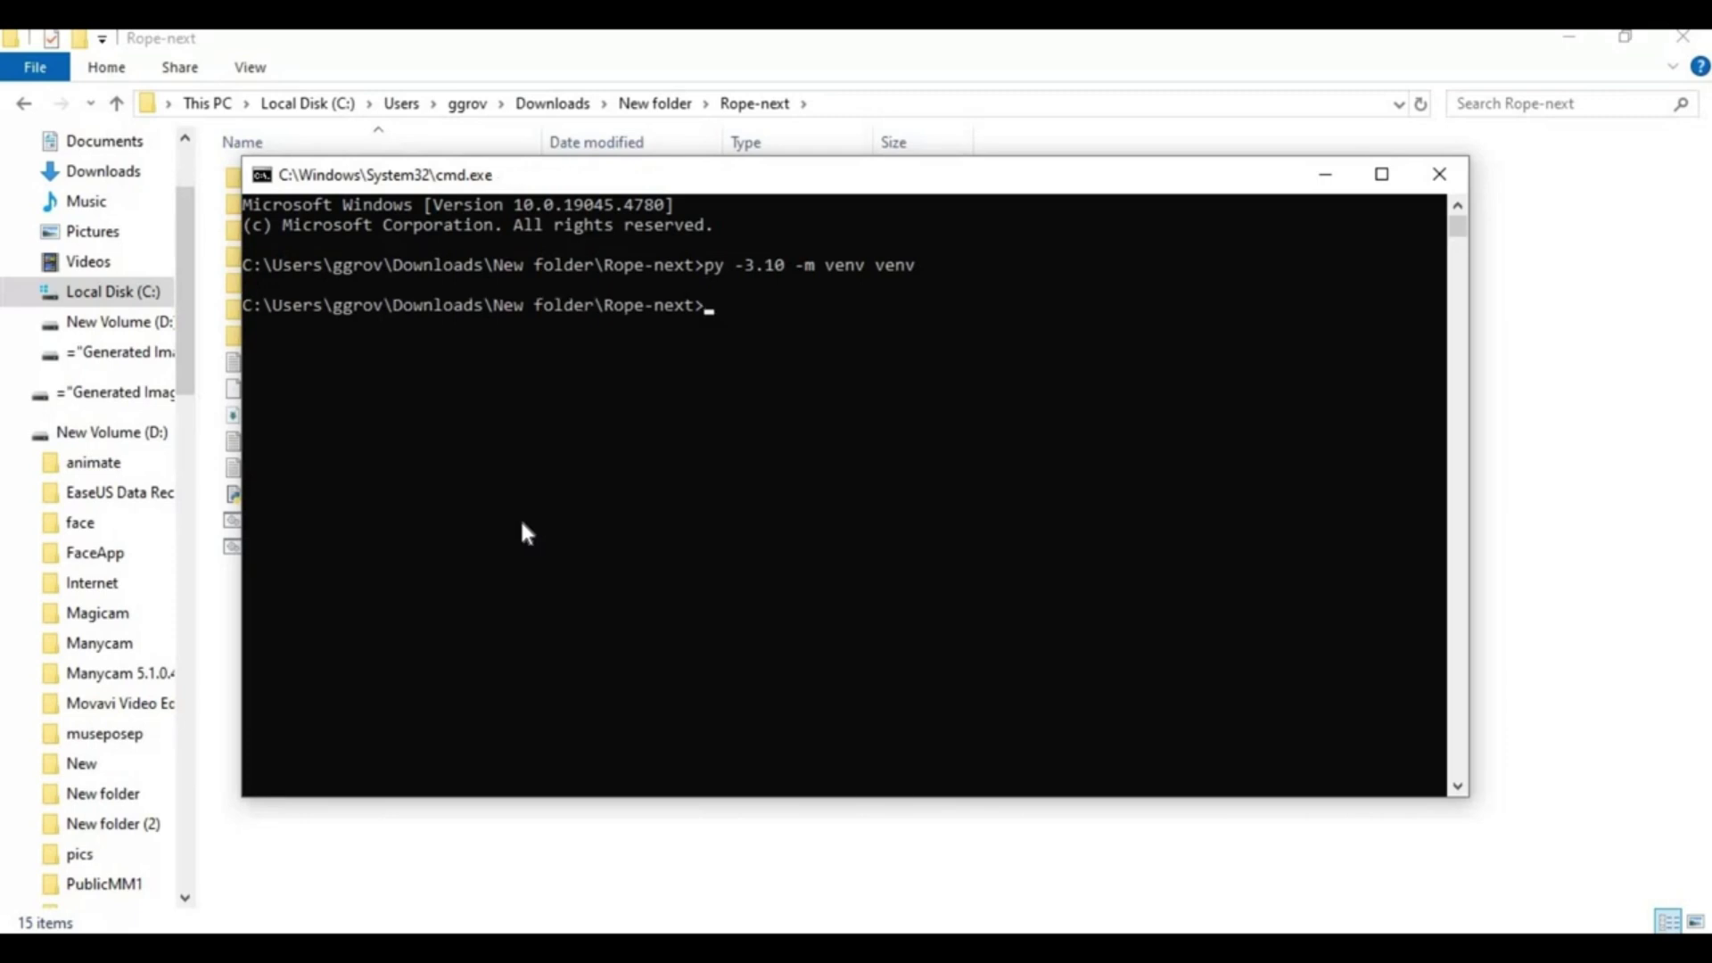
type("ve")
type("nv\\s")
type("cript")
type("s\\a")
type("ctivat")
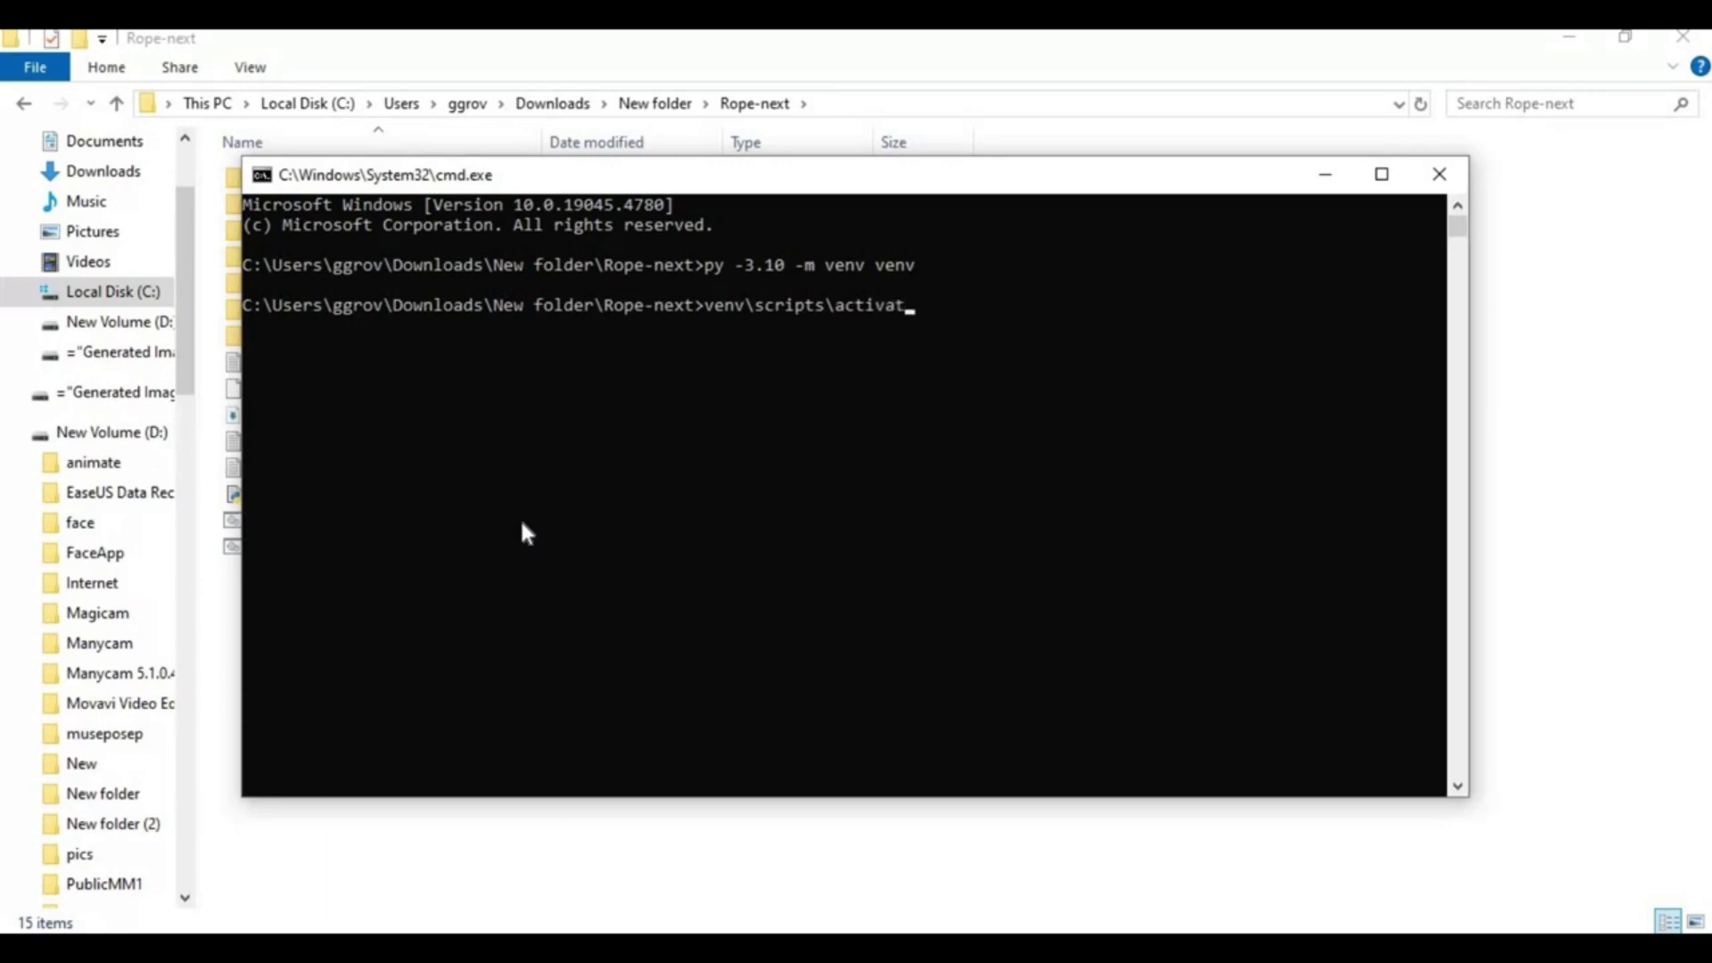
type("e")
- Run 'venv\scripts\activate' to switch the prompt into the venv environment
key("Return")
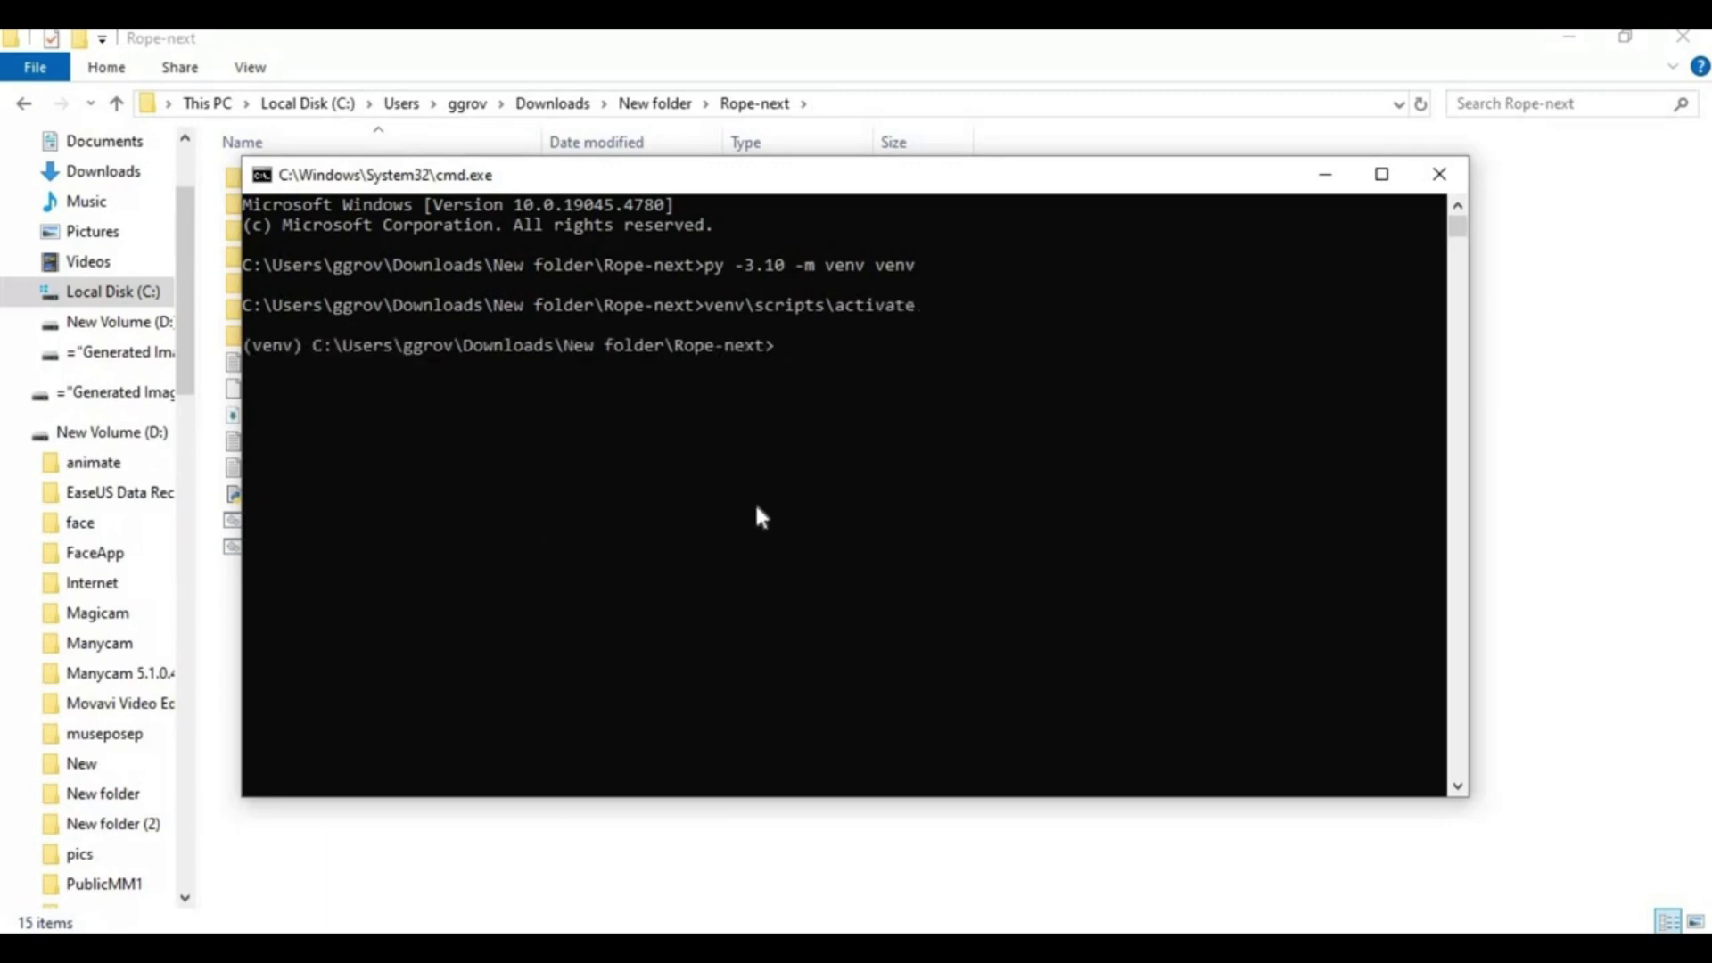
type("pi")
- Fix the typed command and run python -m pip install -r requirements.txt in the venv
key("BackSpace")
type("ip ")
type("insta")
key("BackSpace")
key("BackSpace")
key("BackSpace")
key("BackSpace")
key("BackSpace")
key("BackSpace")
key("BackSpace")
type("p")
type("ython")
type(" -m")
type(" pip ins")
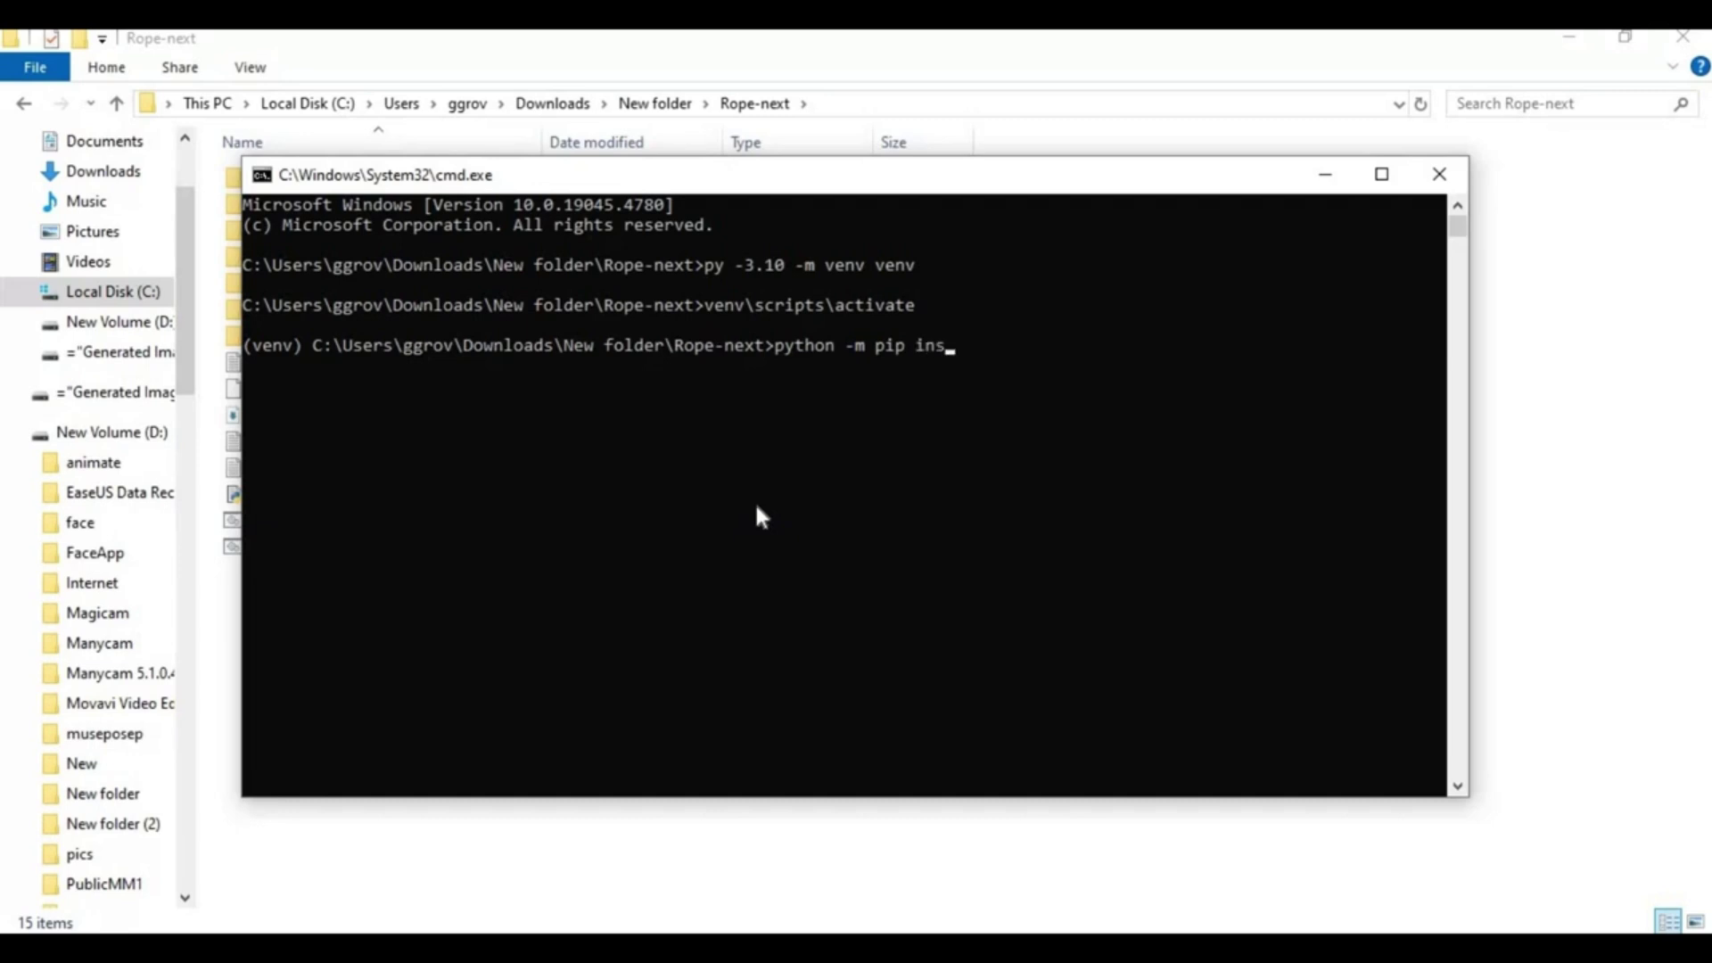
type("tall ")
type("-r re")
type("quire")
type("ments")
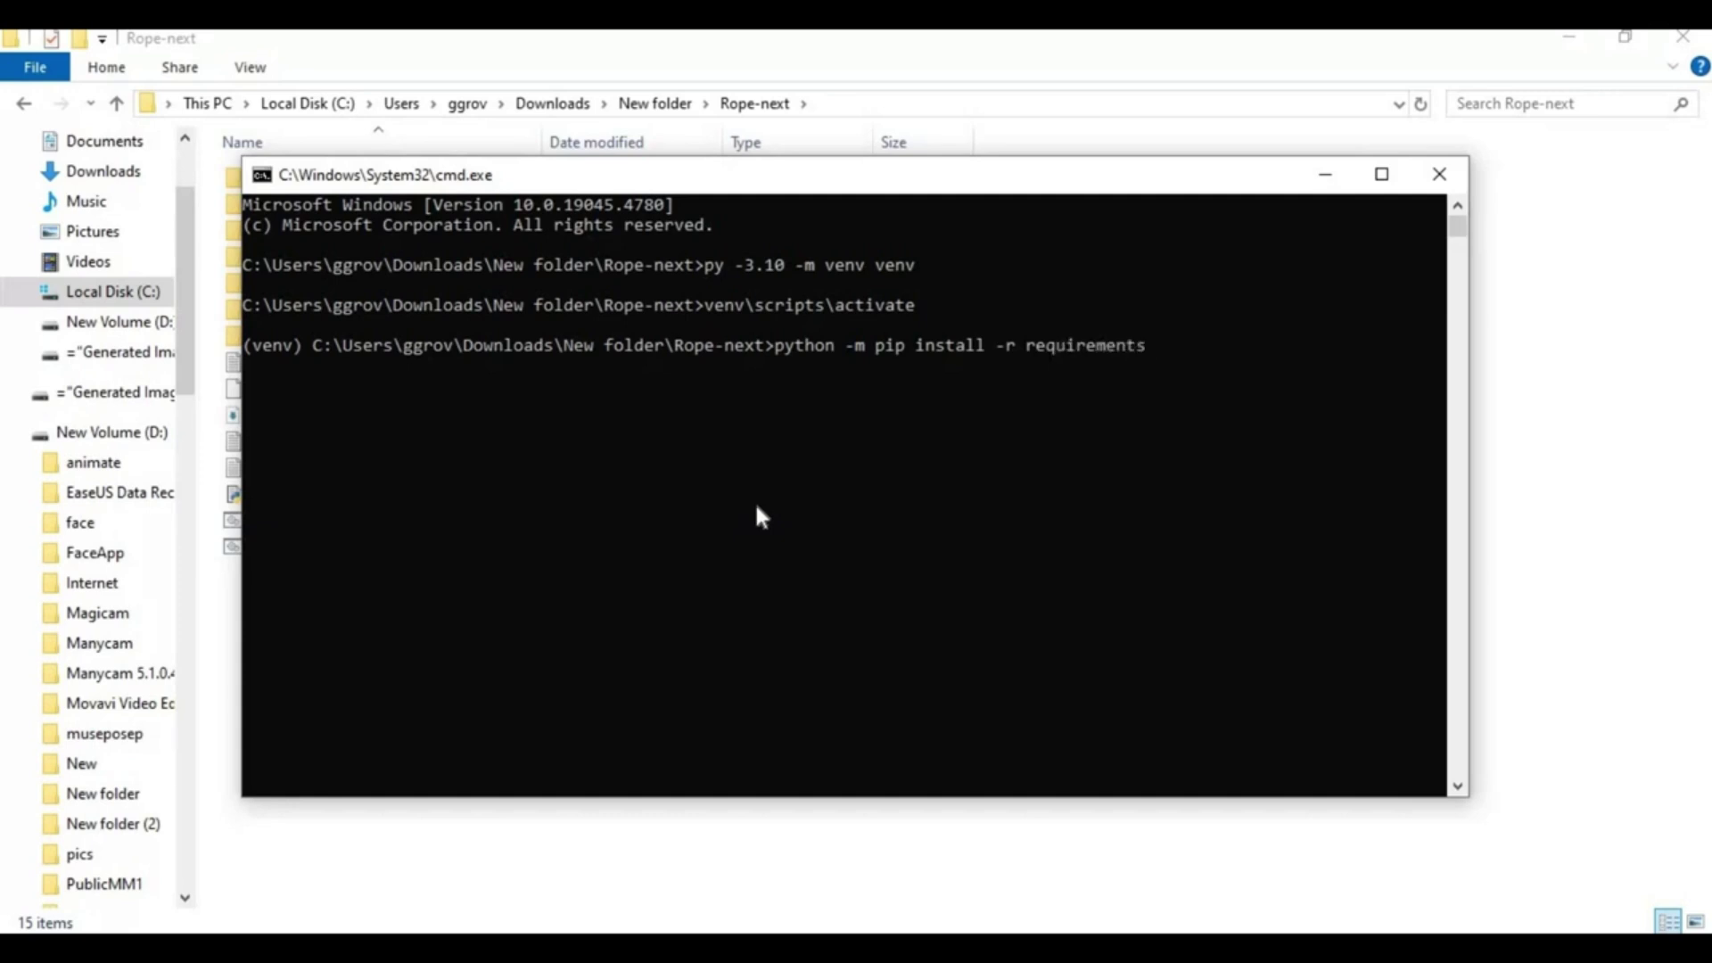
type(".txt")
key("Return")
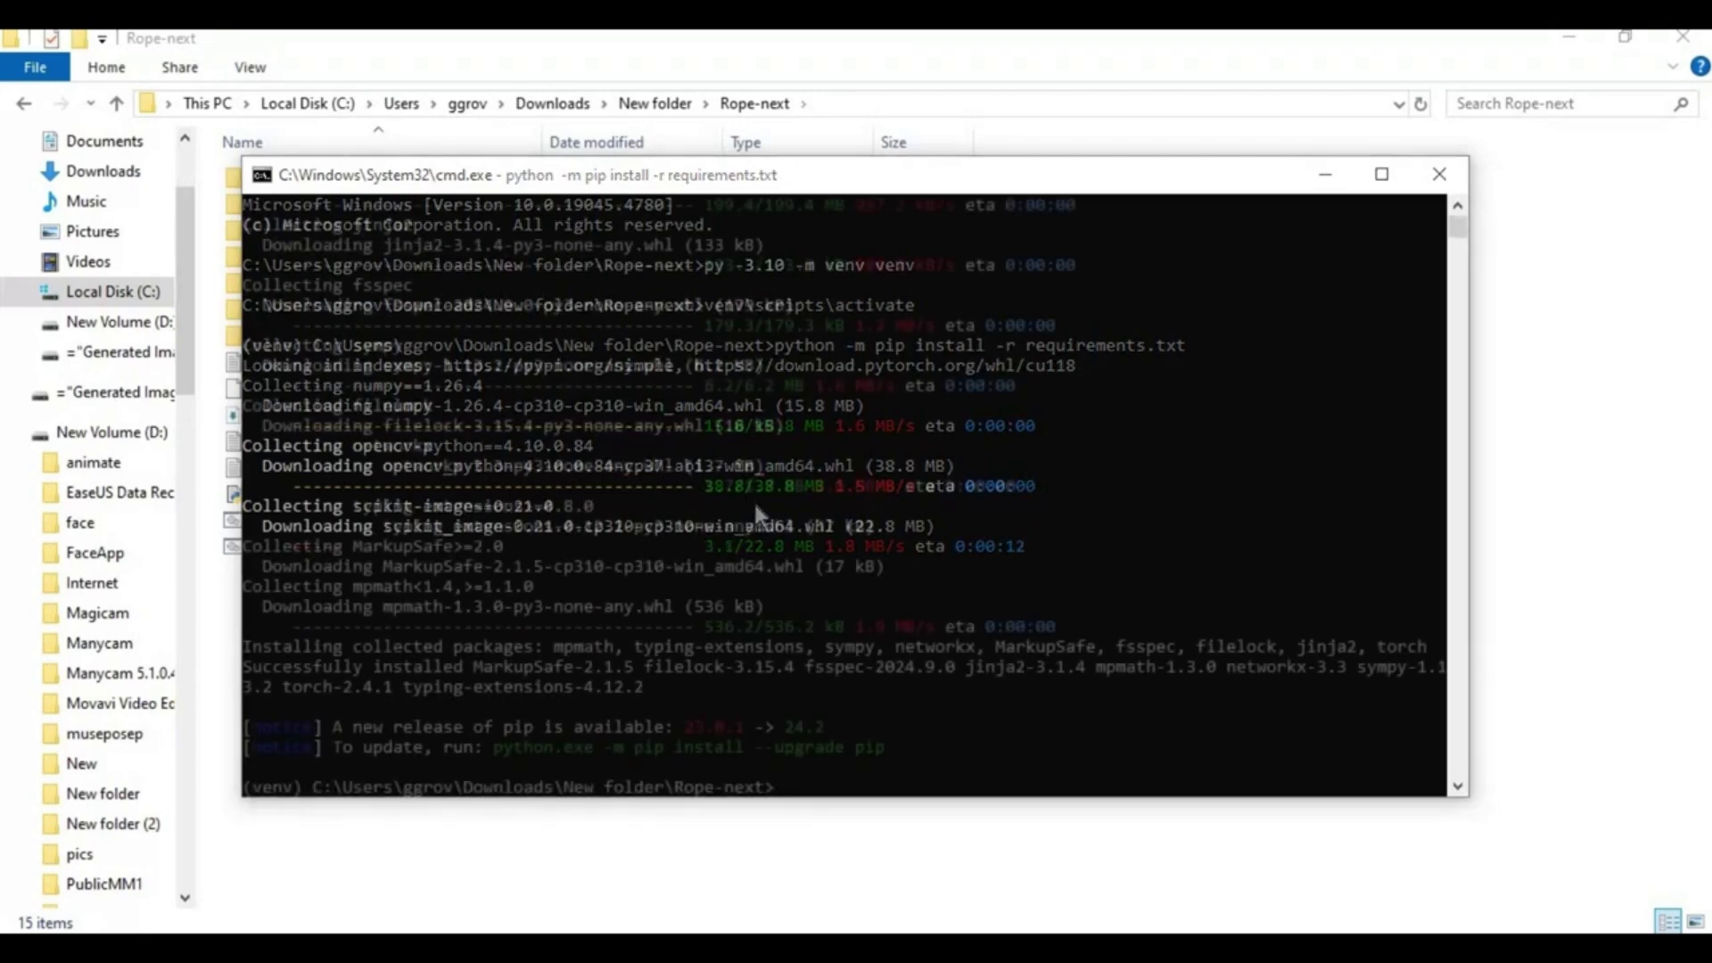
- Copy and run the suggested pip upgrade to 24.2, then close Command Prompt
left_click(892, 745)
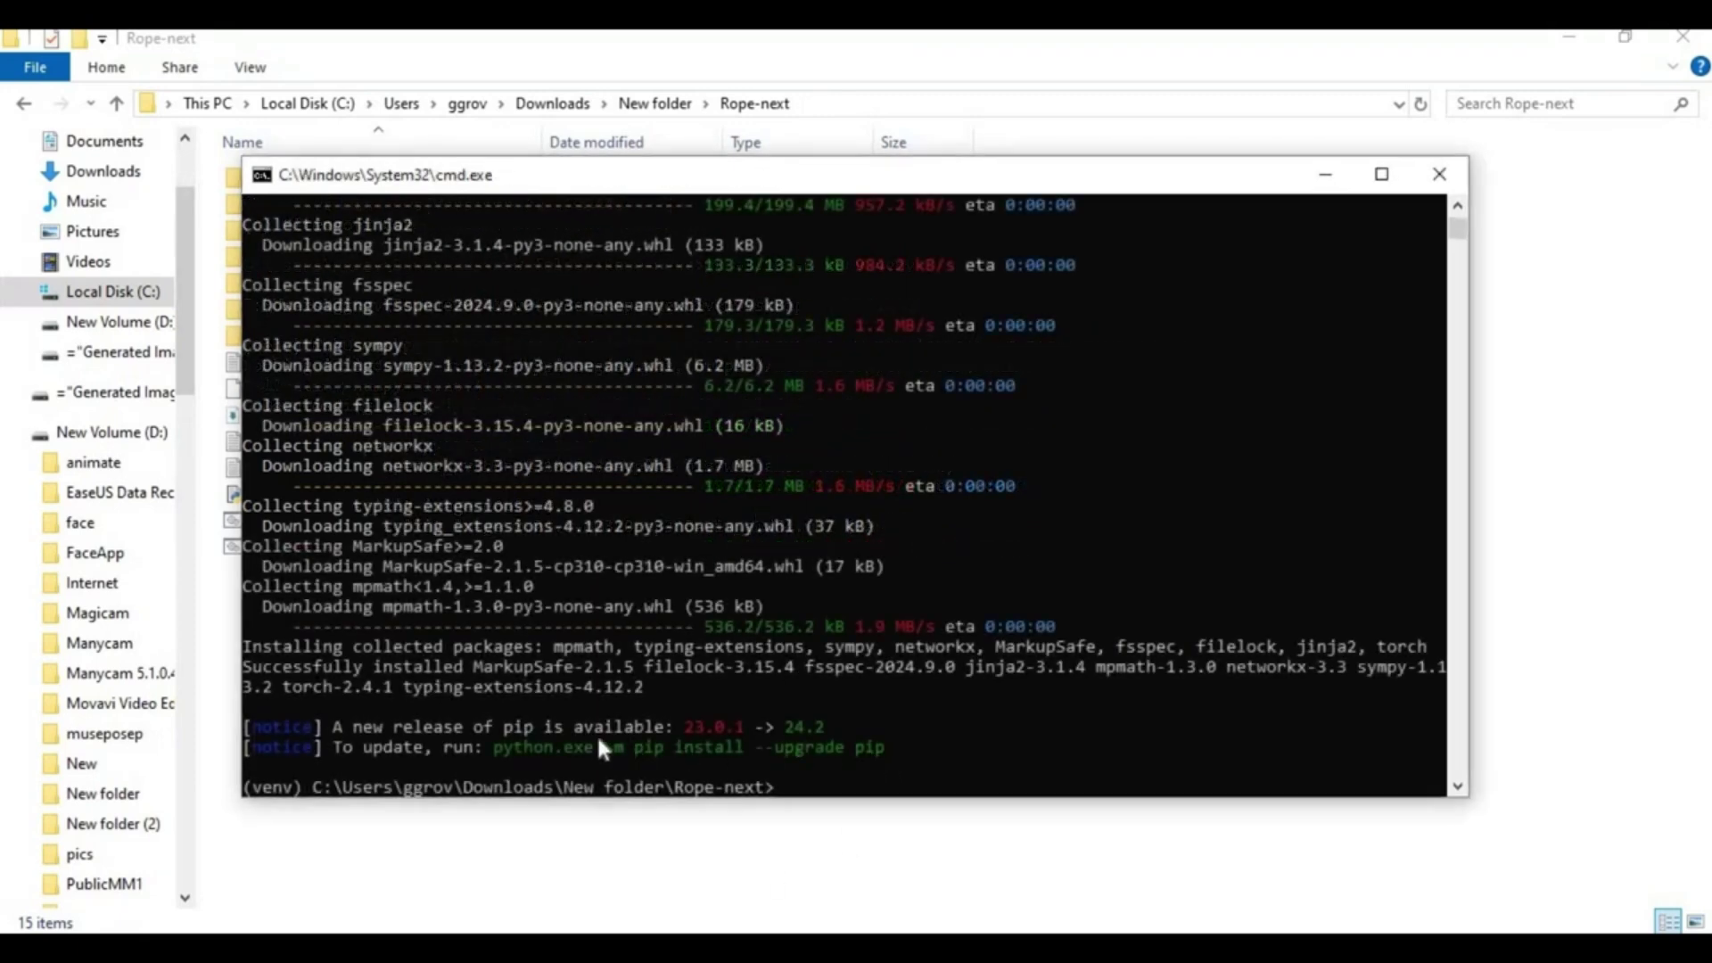
left_click_drag(498, 746, 895, 757)
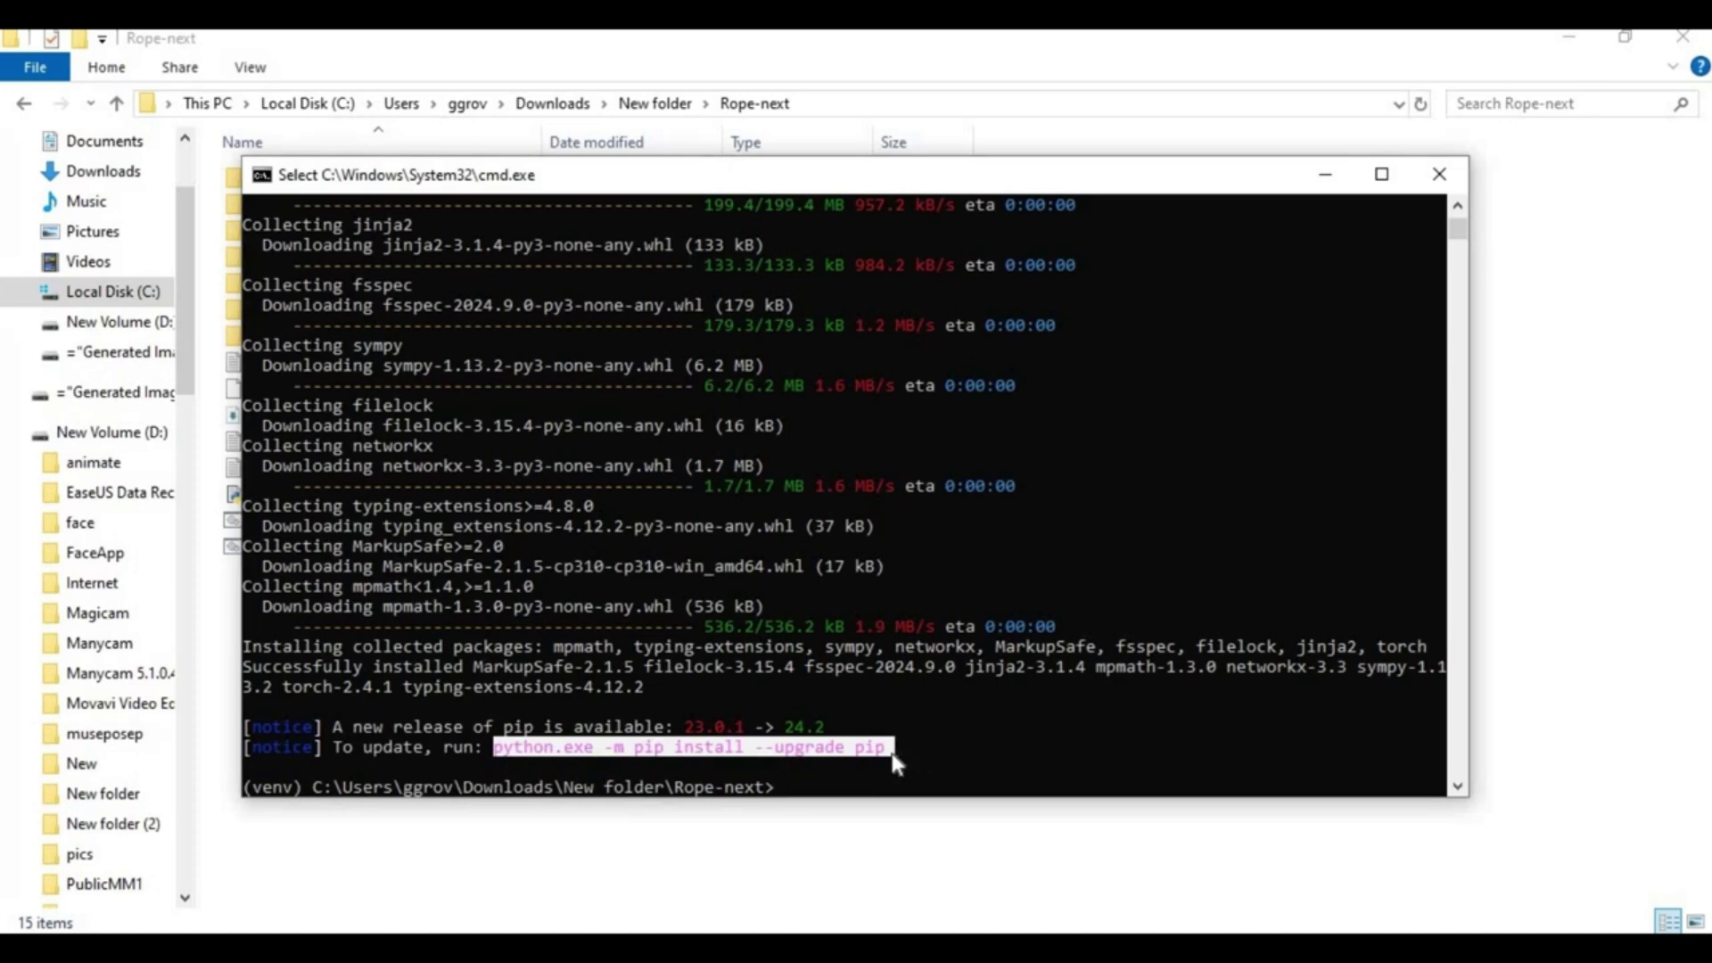
key("ctrl+c")
key("ctrl+v")
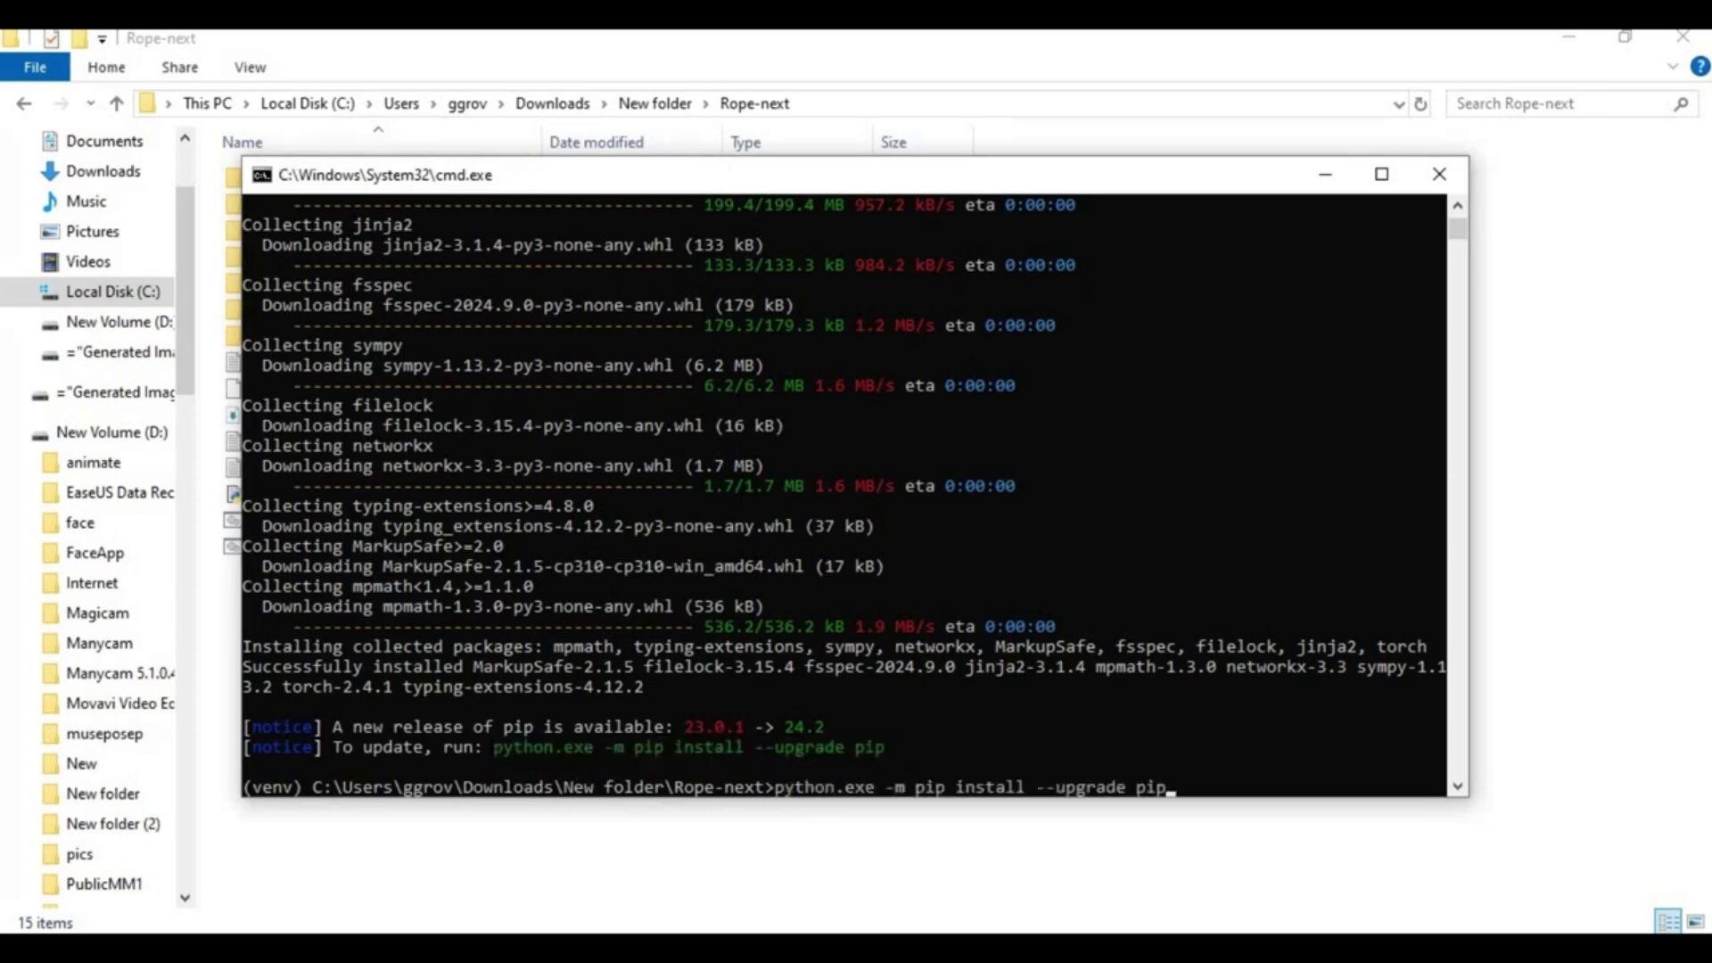
key("Return")
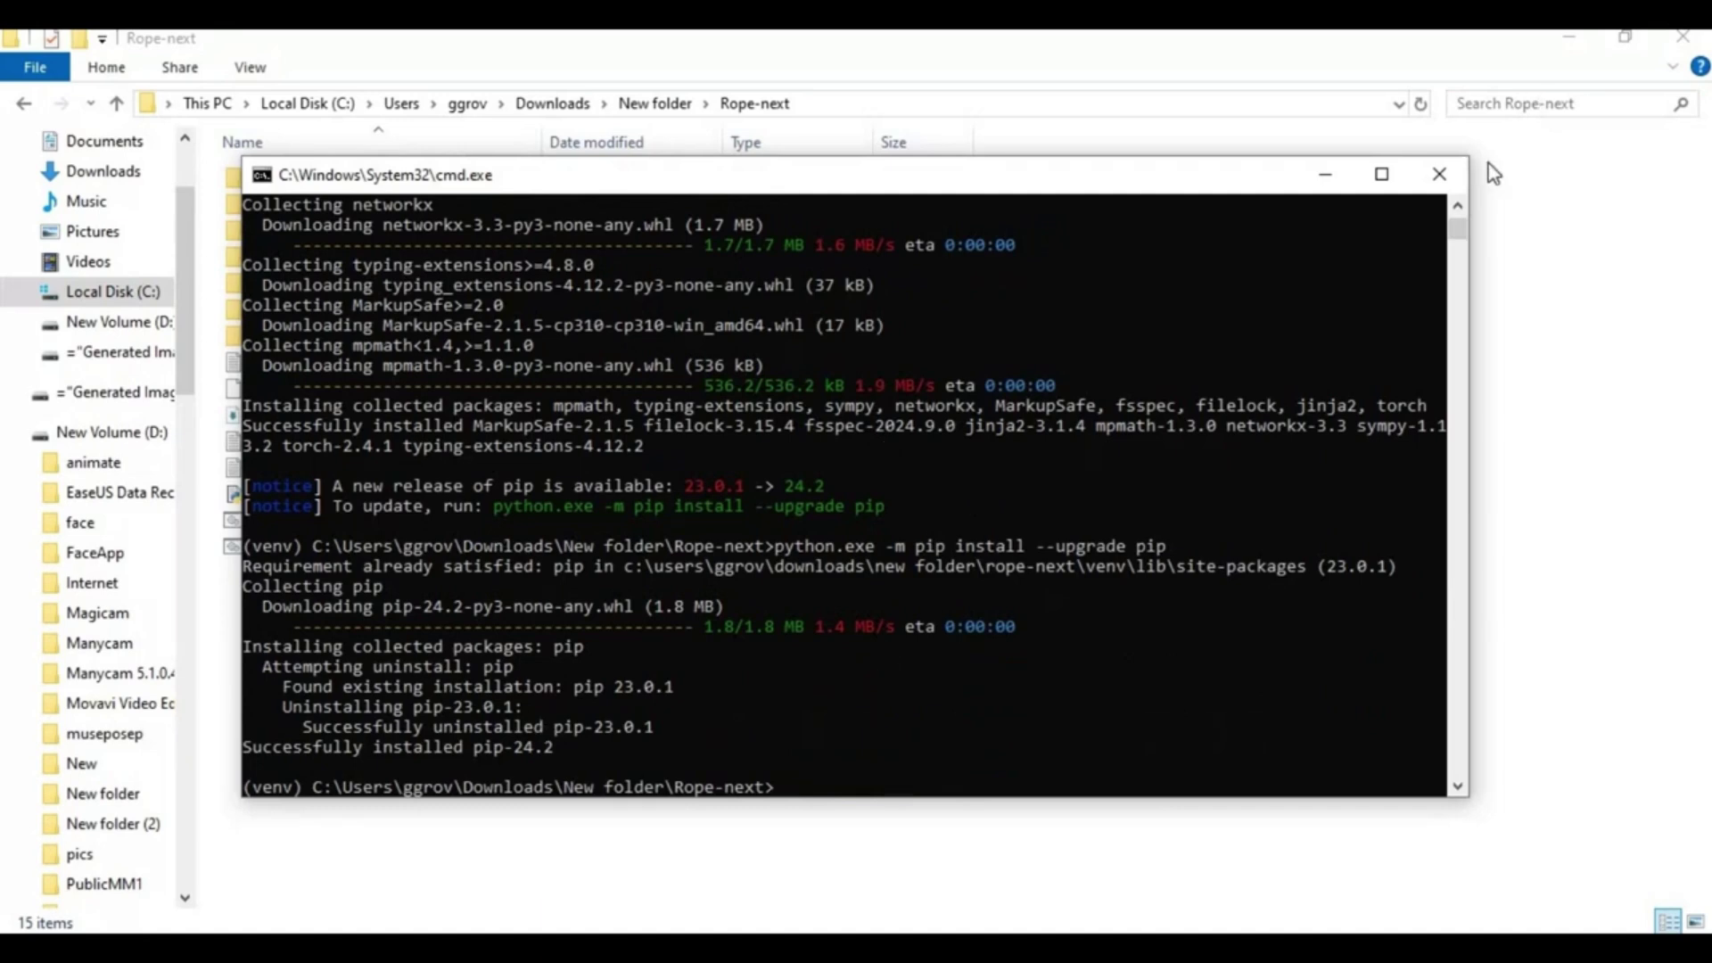
left_click(1439, 176)
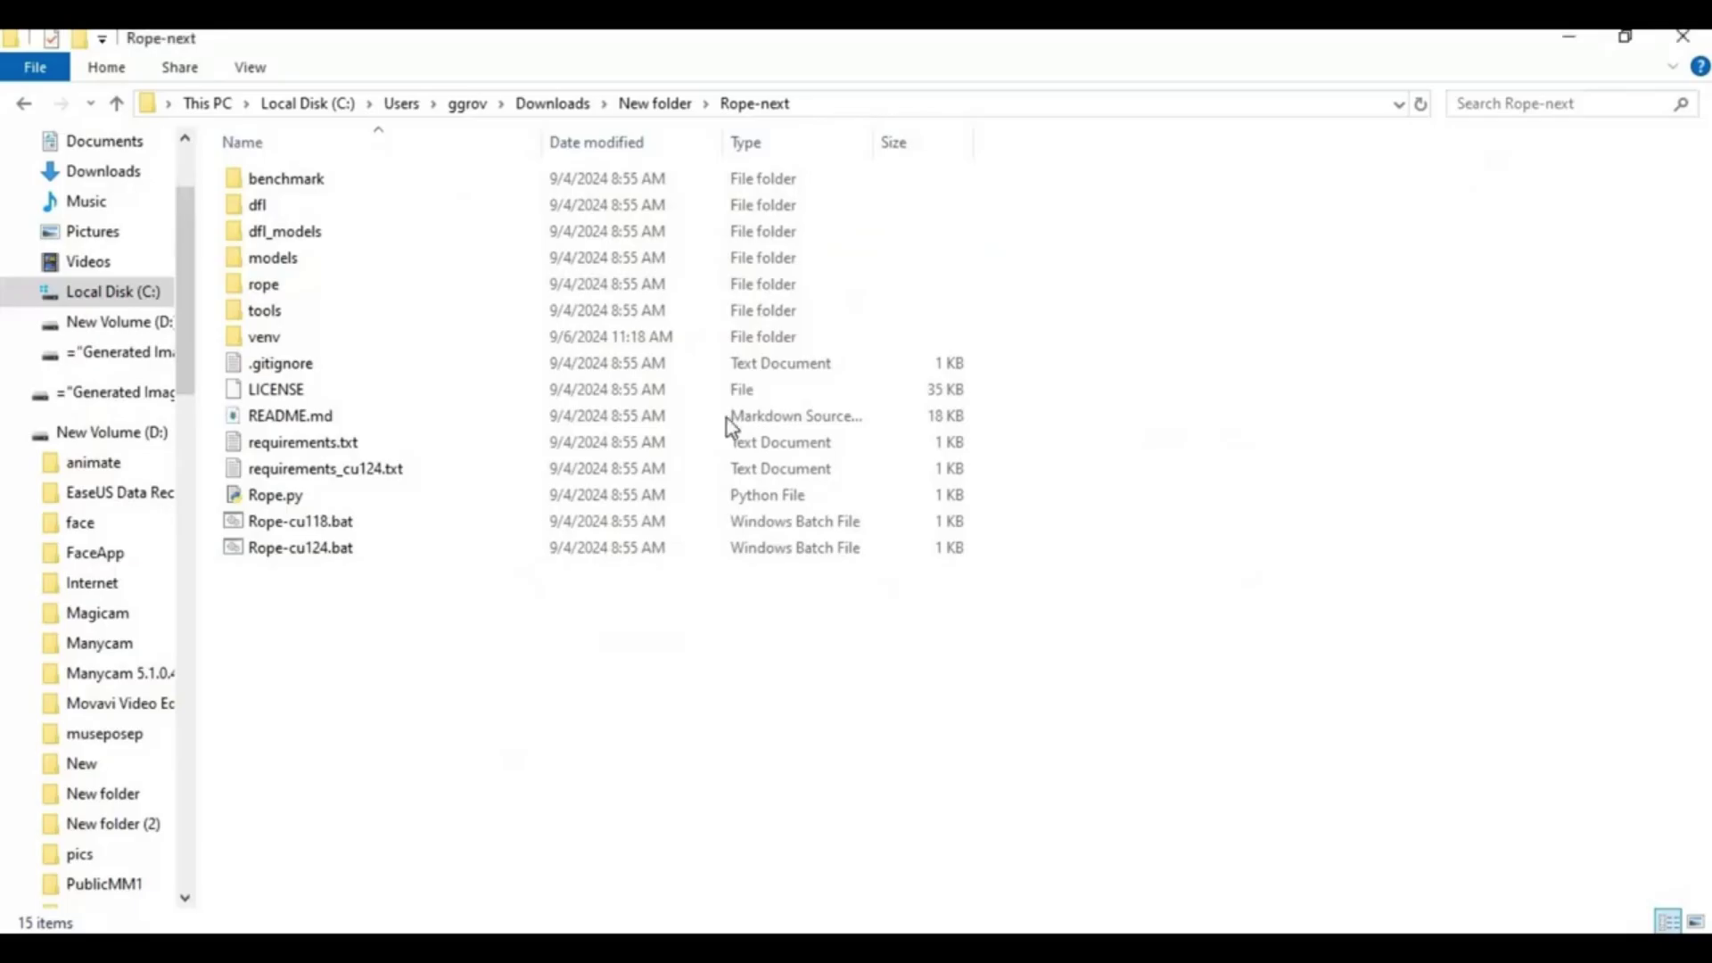
- Confirm models\liveportrait_onnx holds only place_model_files_here, then return to models
double_click(284, 261)
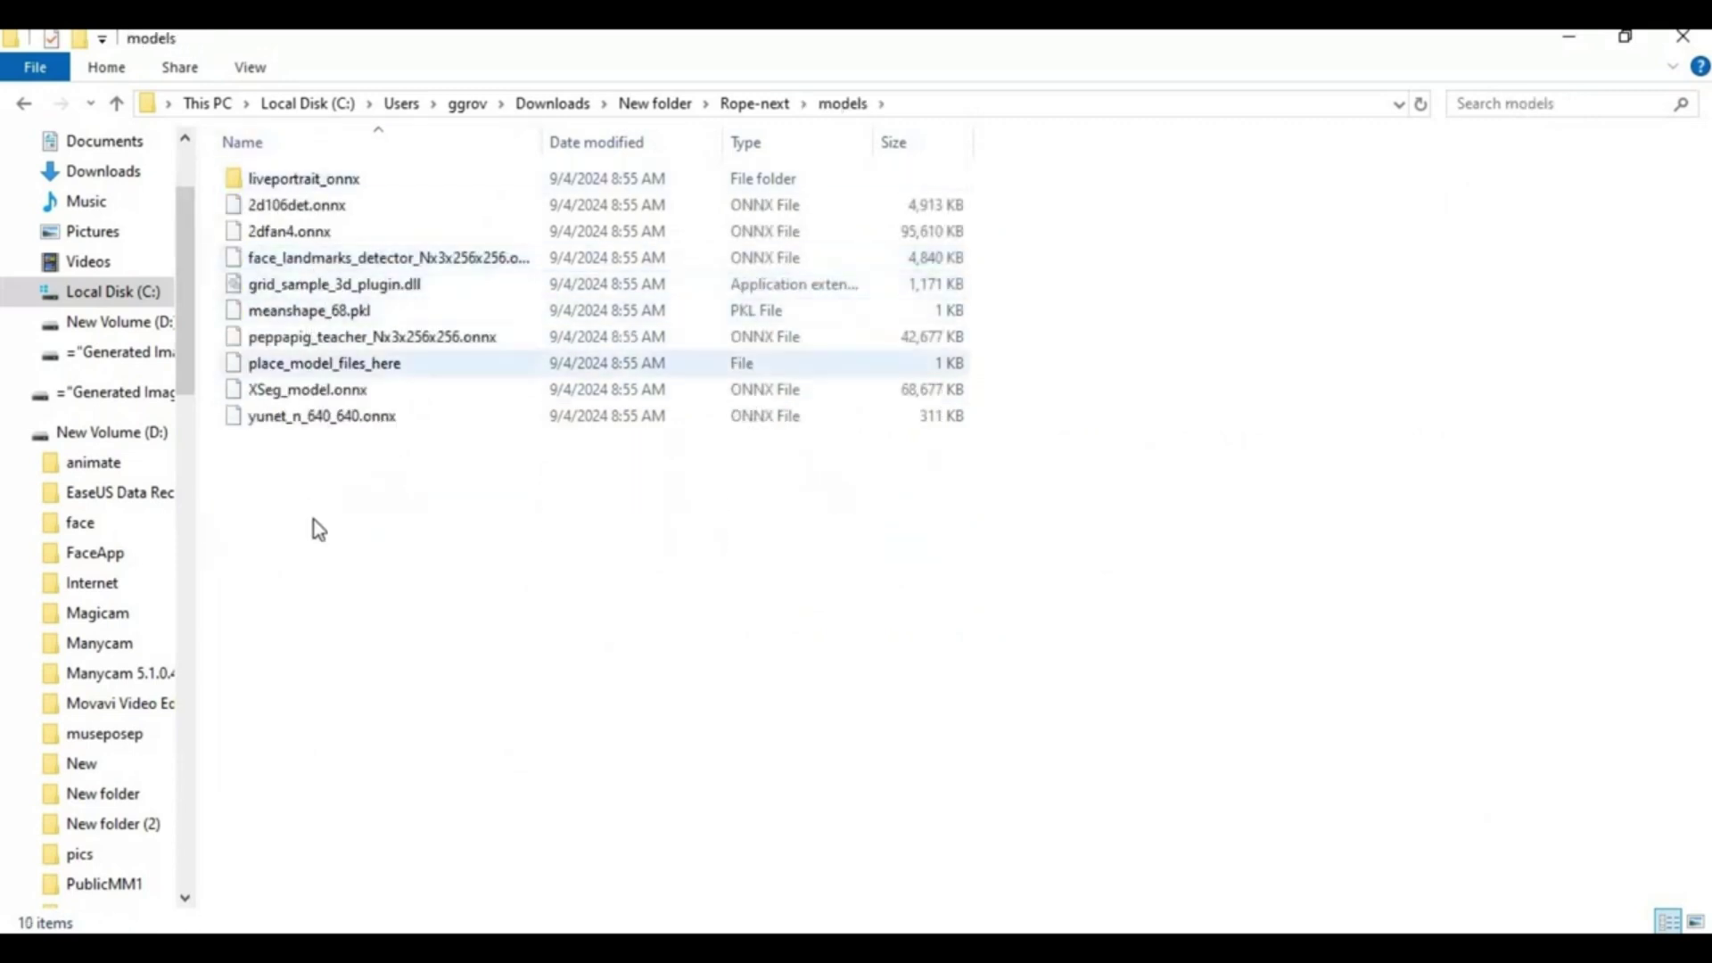
double_click(316, 180)
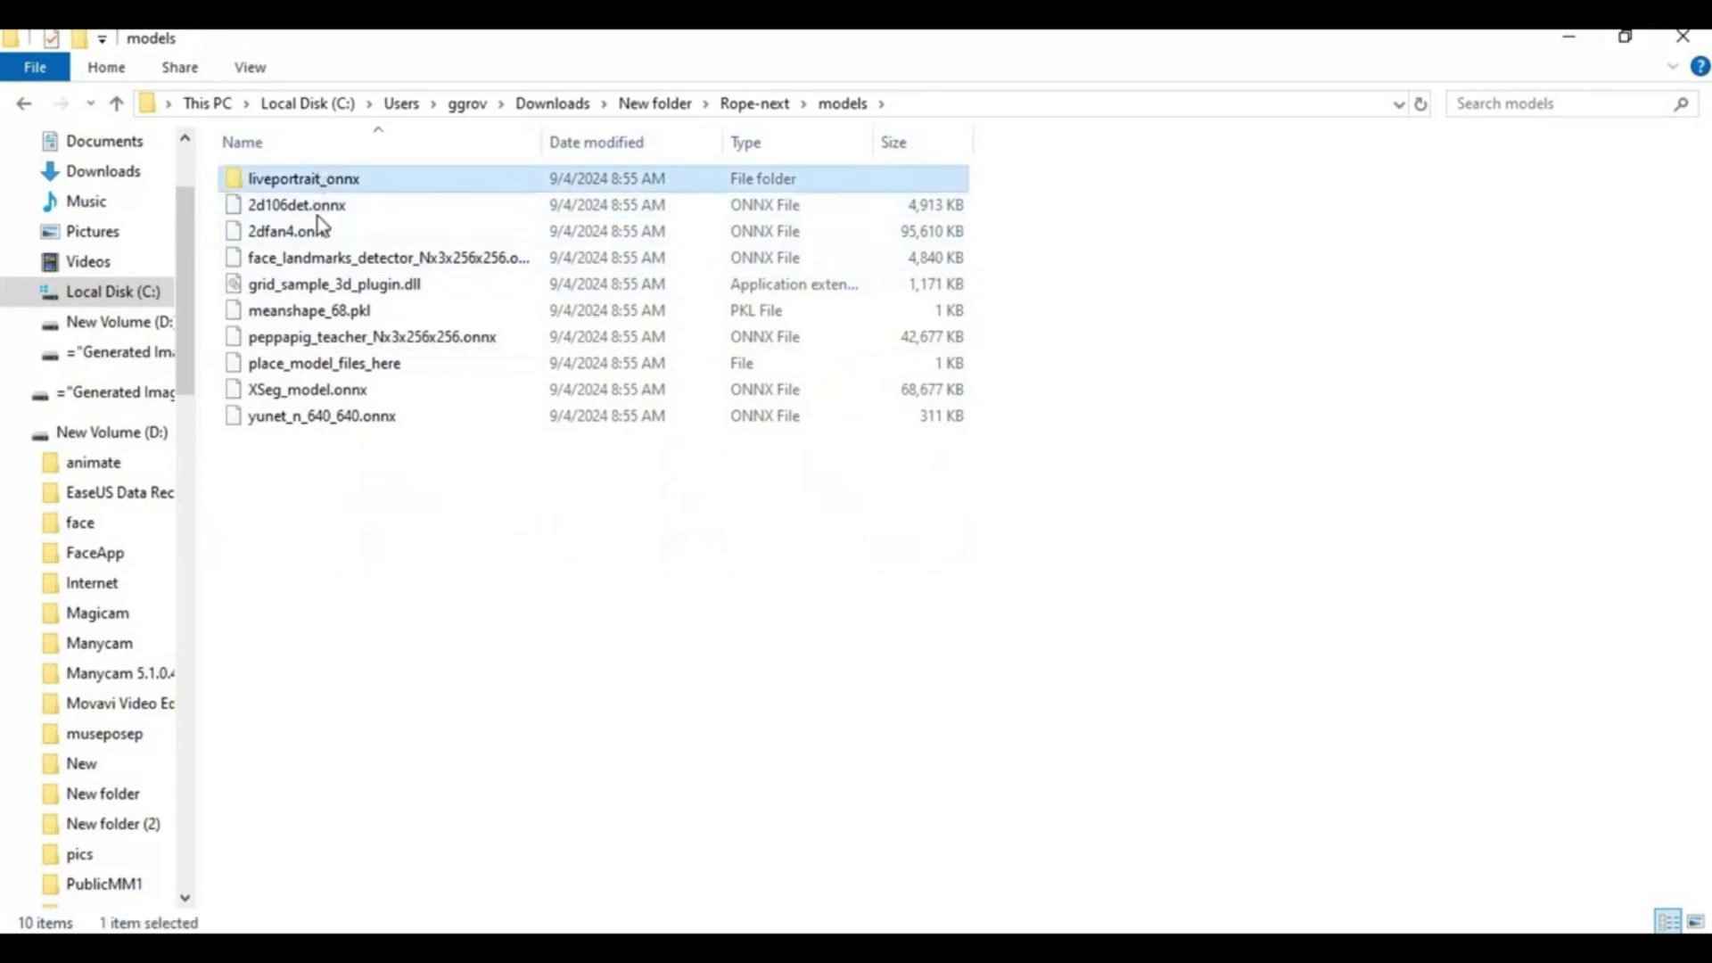
left_click(117, 105)
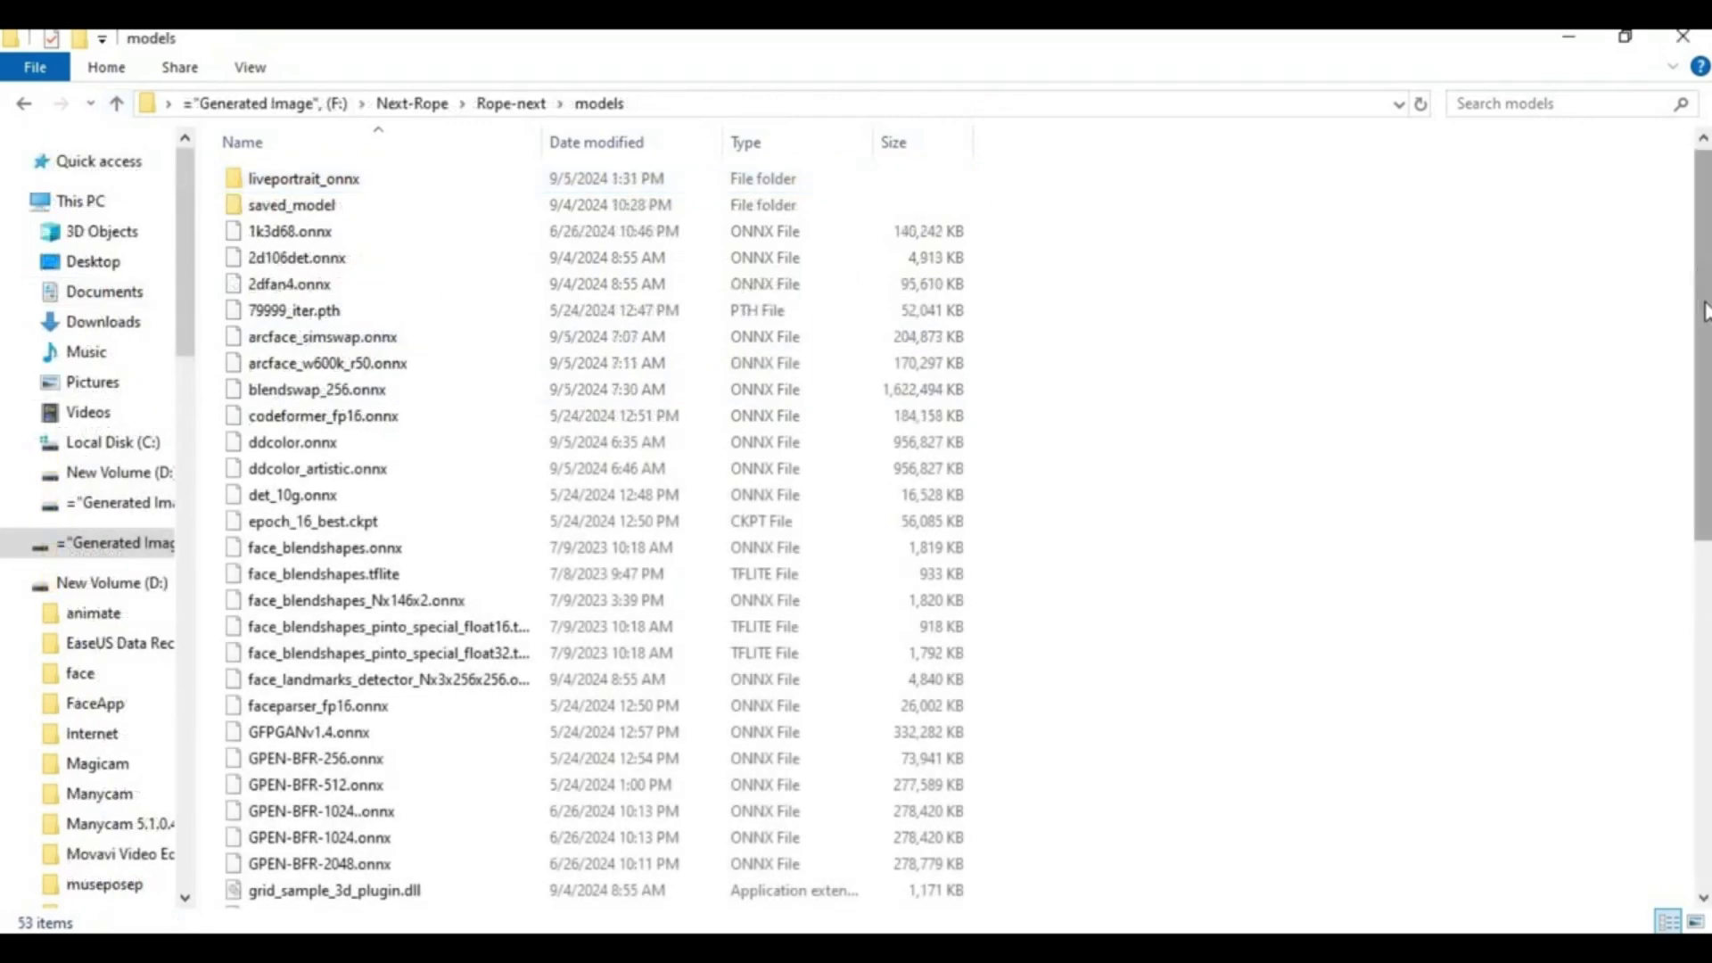
scroll(1705, 311, "down", 1)
scroll(1705, 310, "down", 3)
scroll(1706, 310, "down", 3)
scroll(1705, 310, "down", 1)
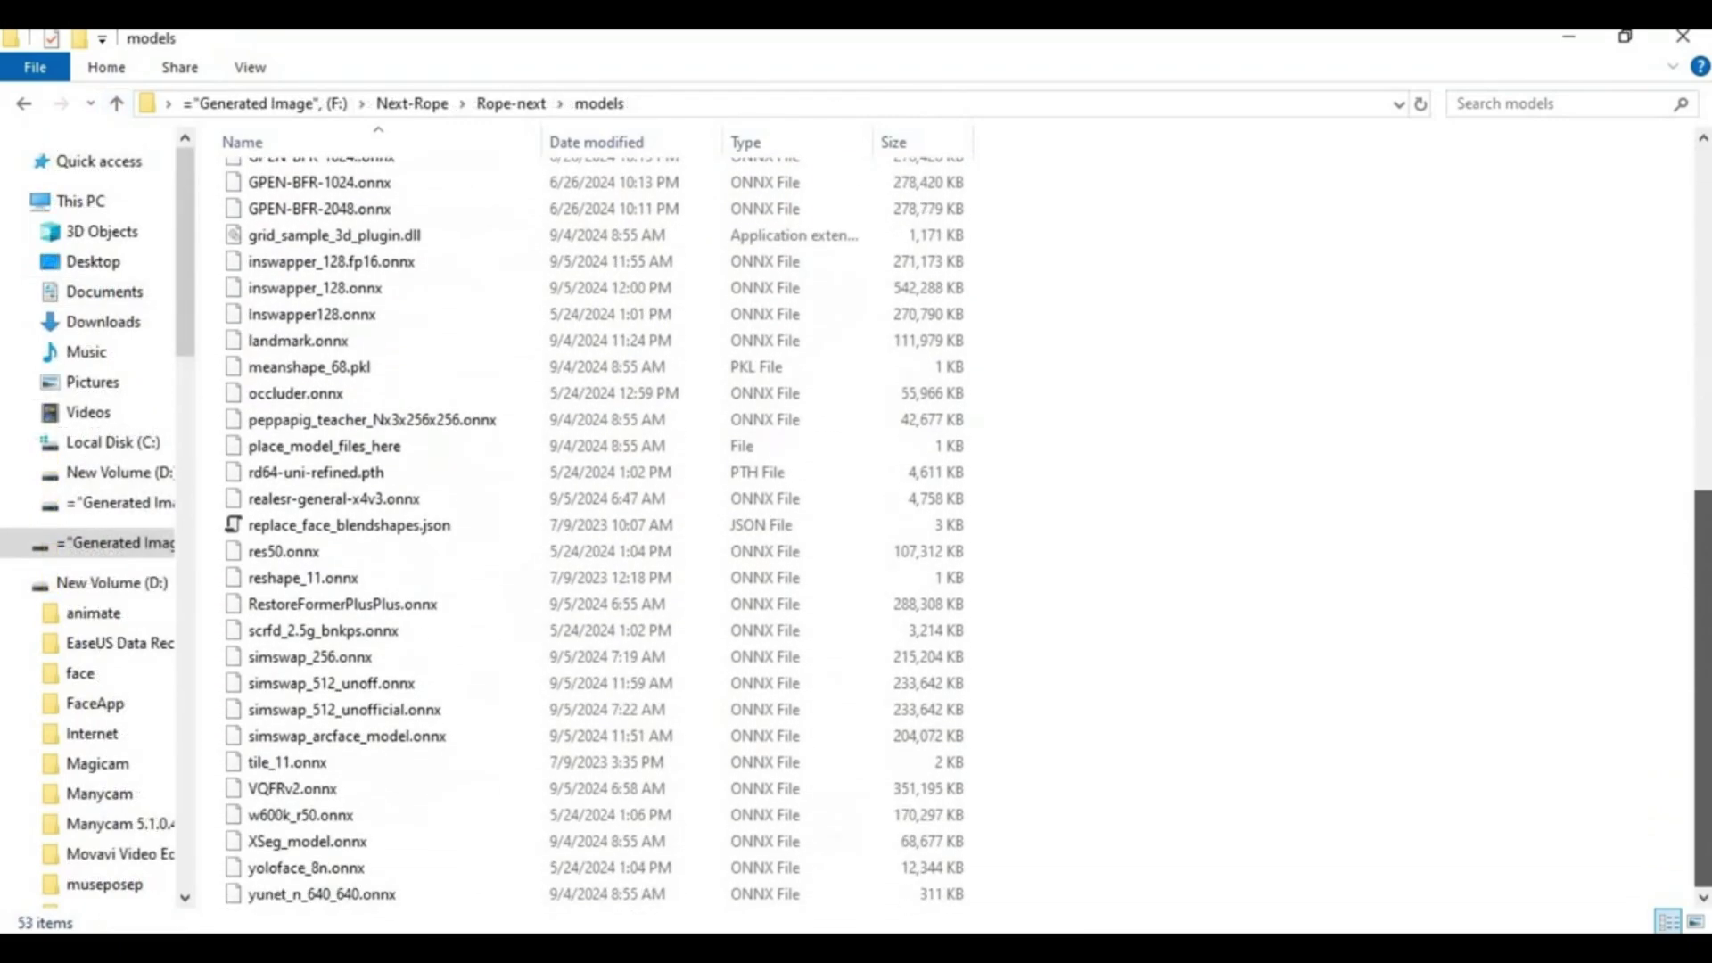
scroll(1657, 221, "up", 8)
- Inspect the liveportrait_onnx and Rope-Landmarks folders, then switch to the Documents Explorer window
double_click(339, 184)
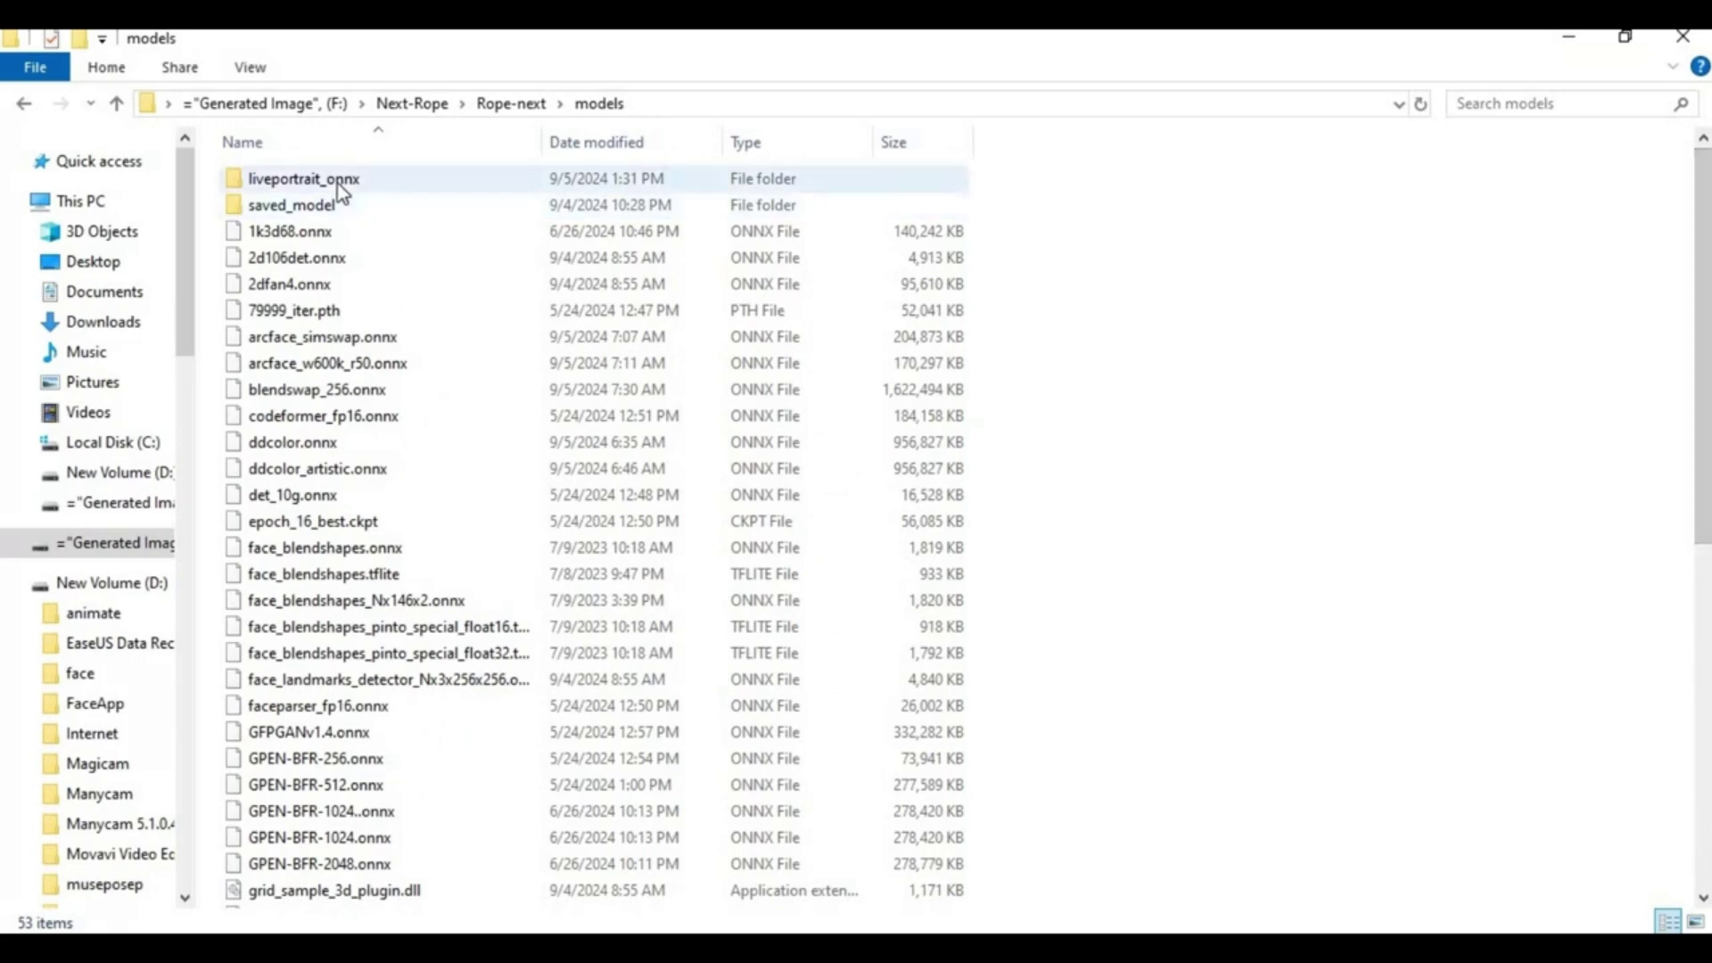
left_click(121, 106)
left_click(121, 105)
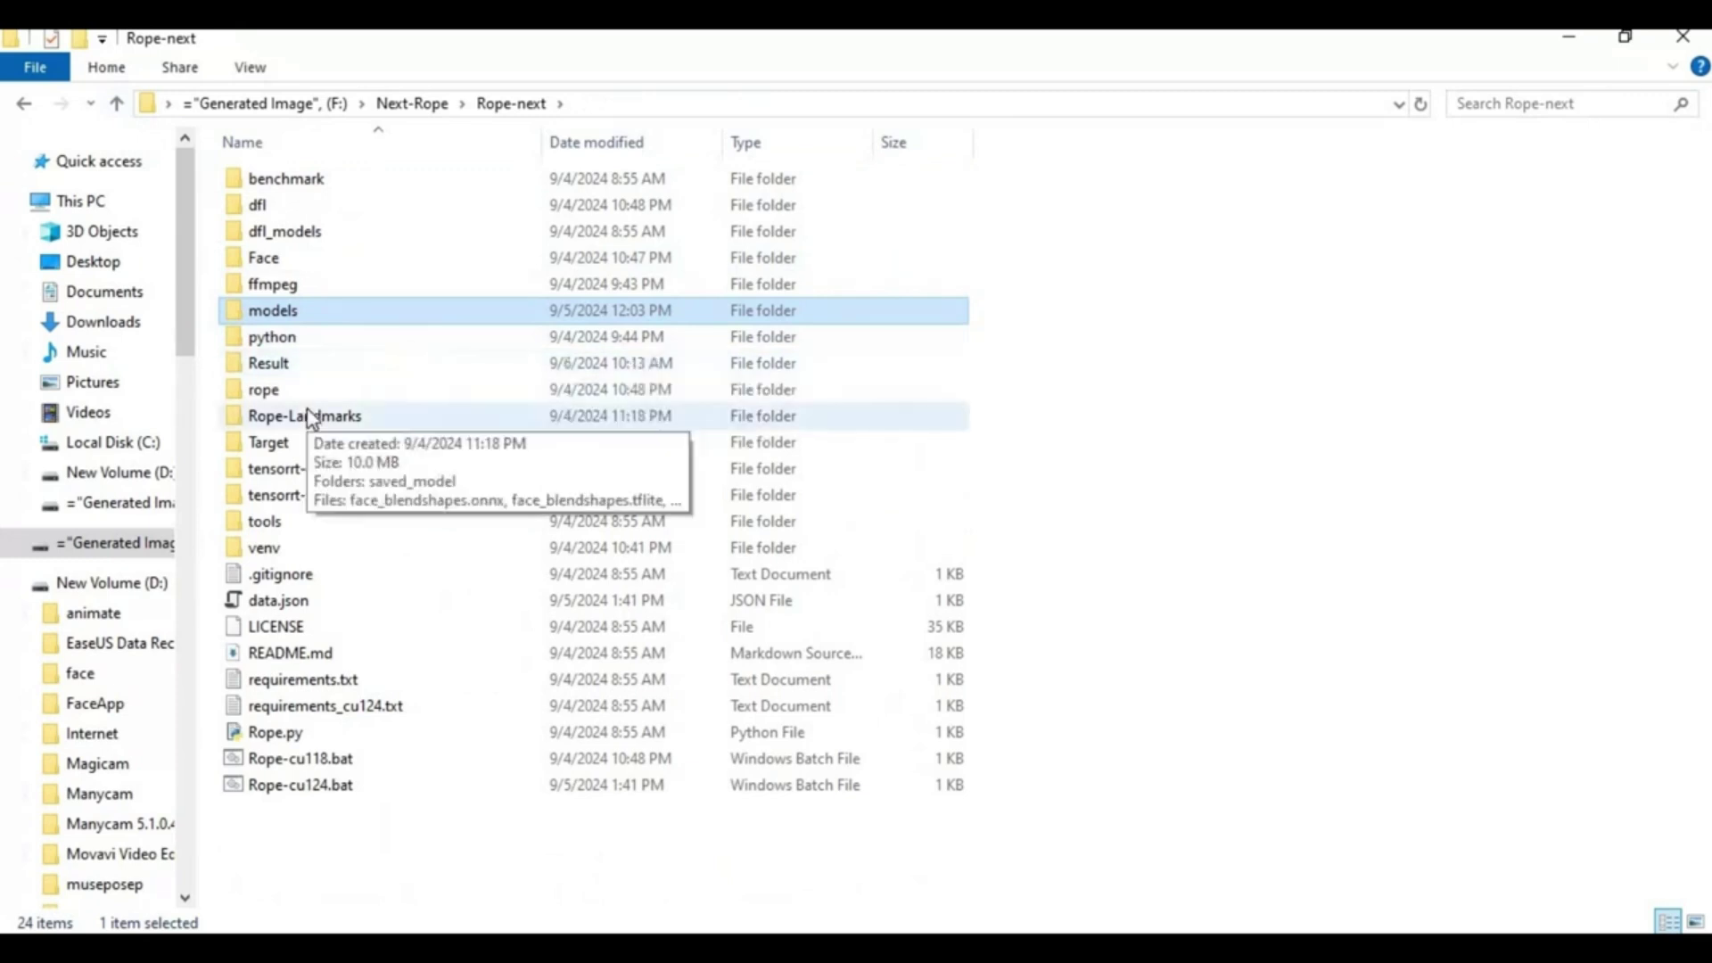
double_click(409, 416)
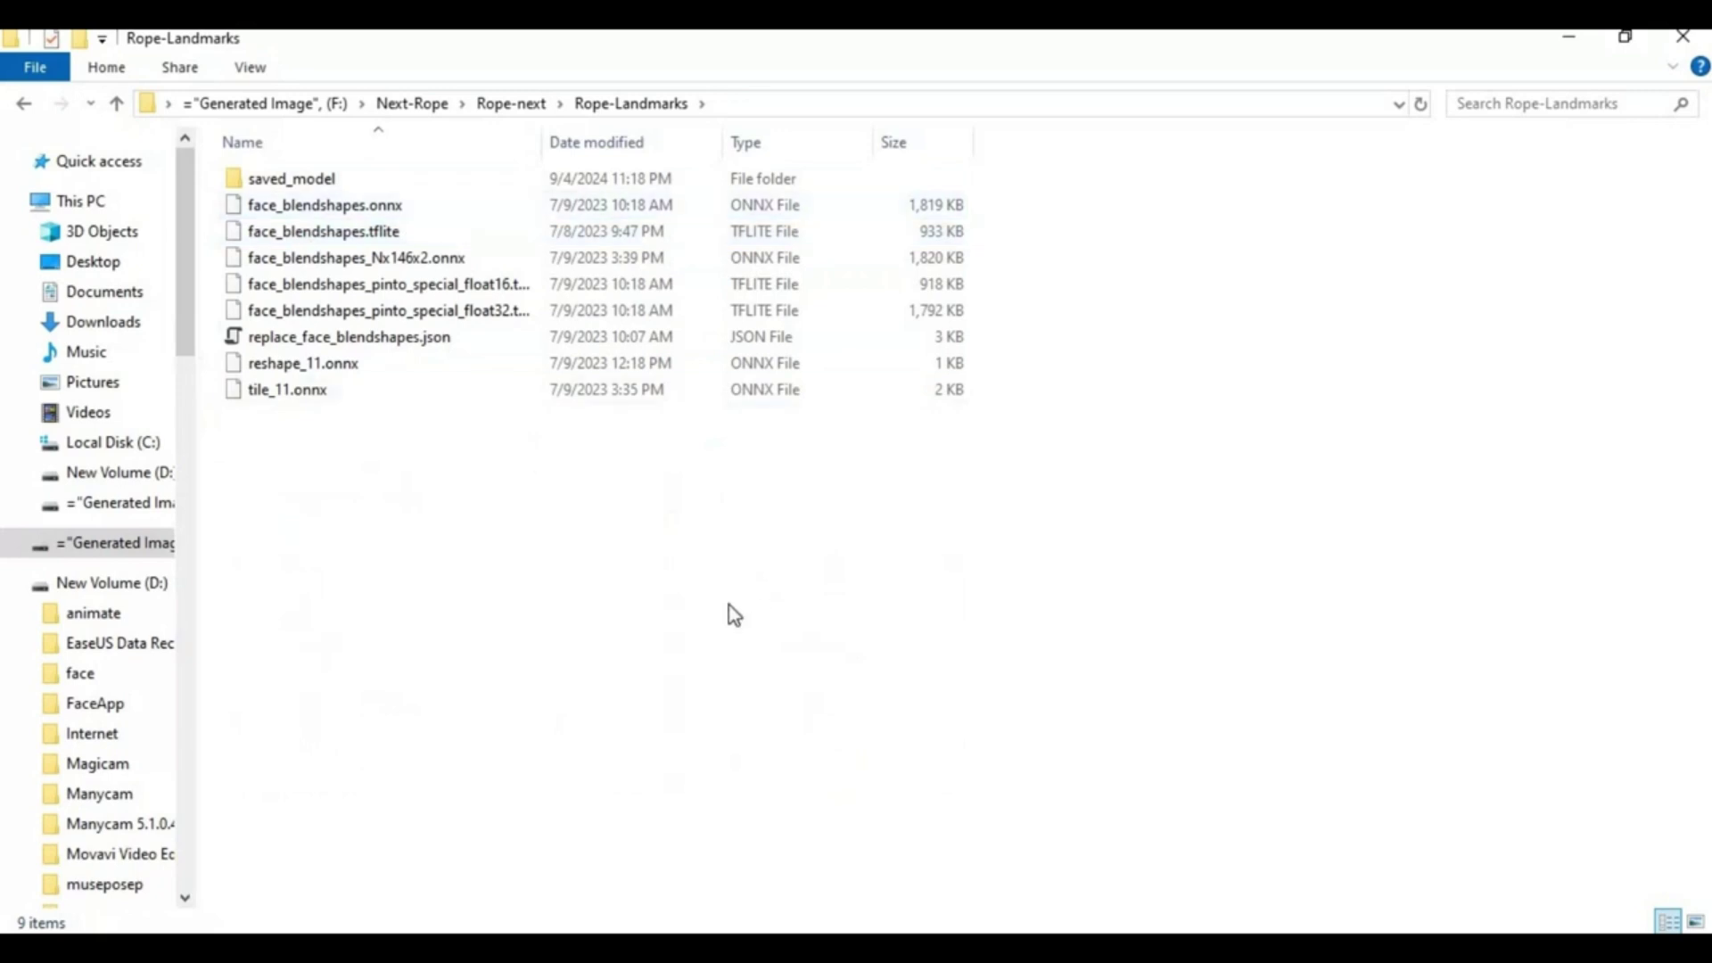
left_click(575, 861)
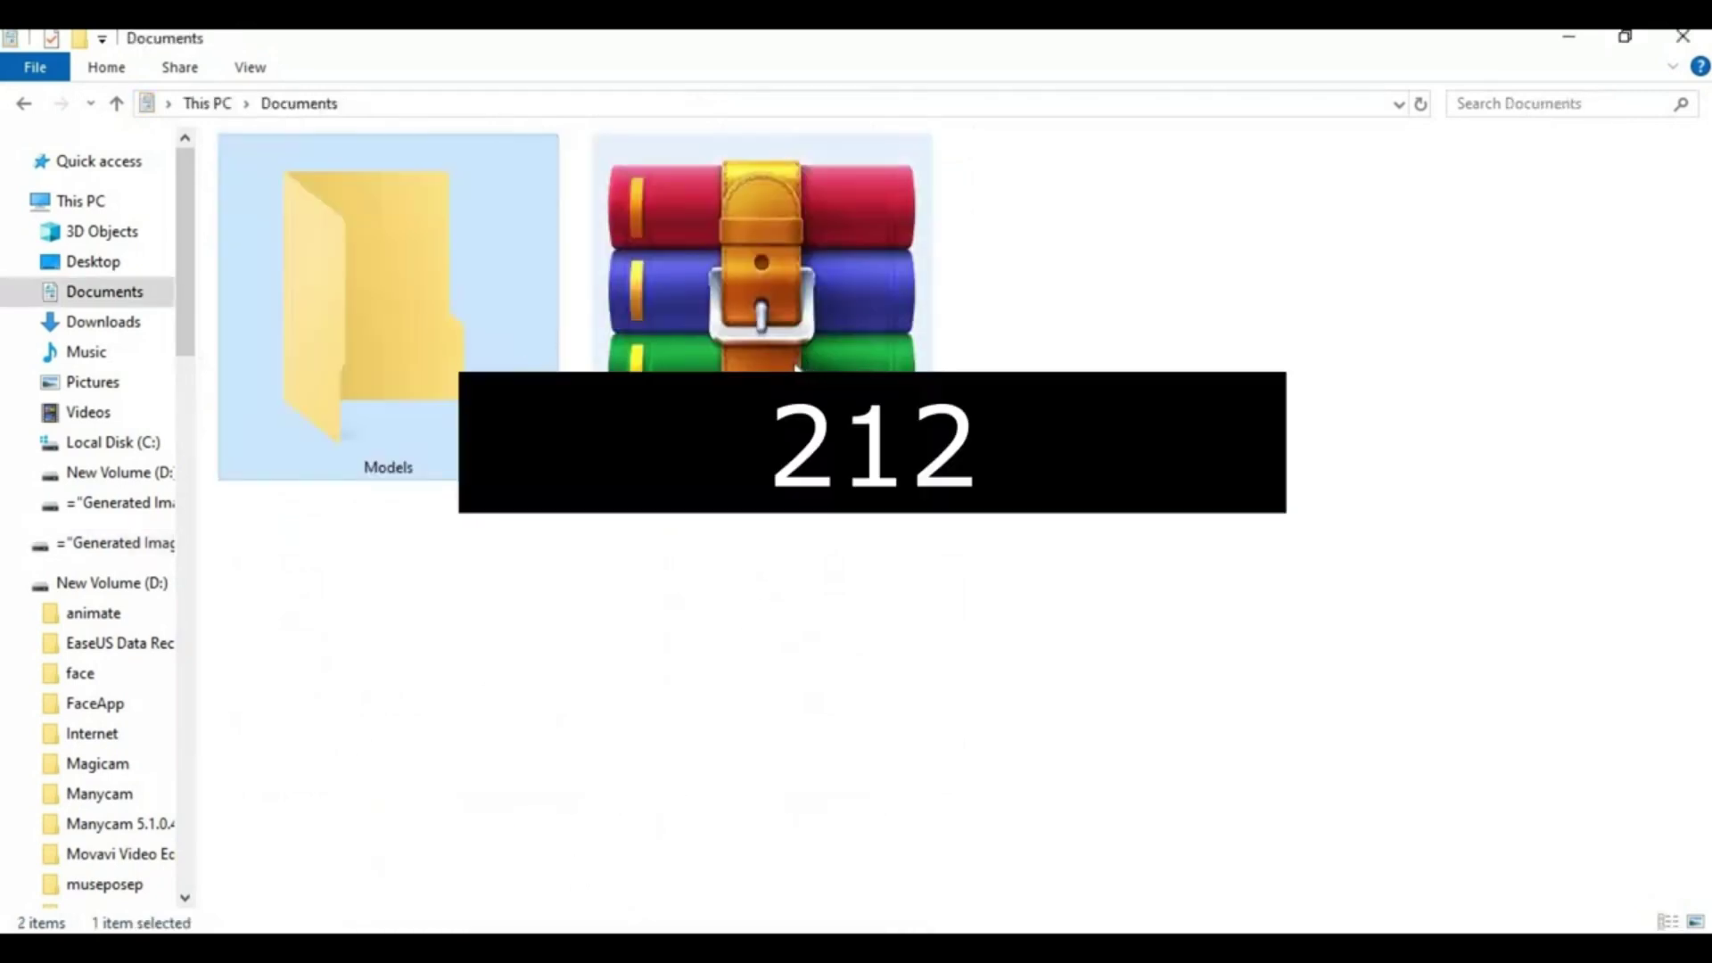
- Read the facefusion-assets and Rope Sapphire links in Models\Models.txt, then close Notepad
double_click(414, 364)
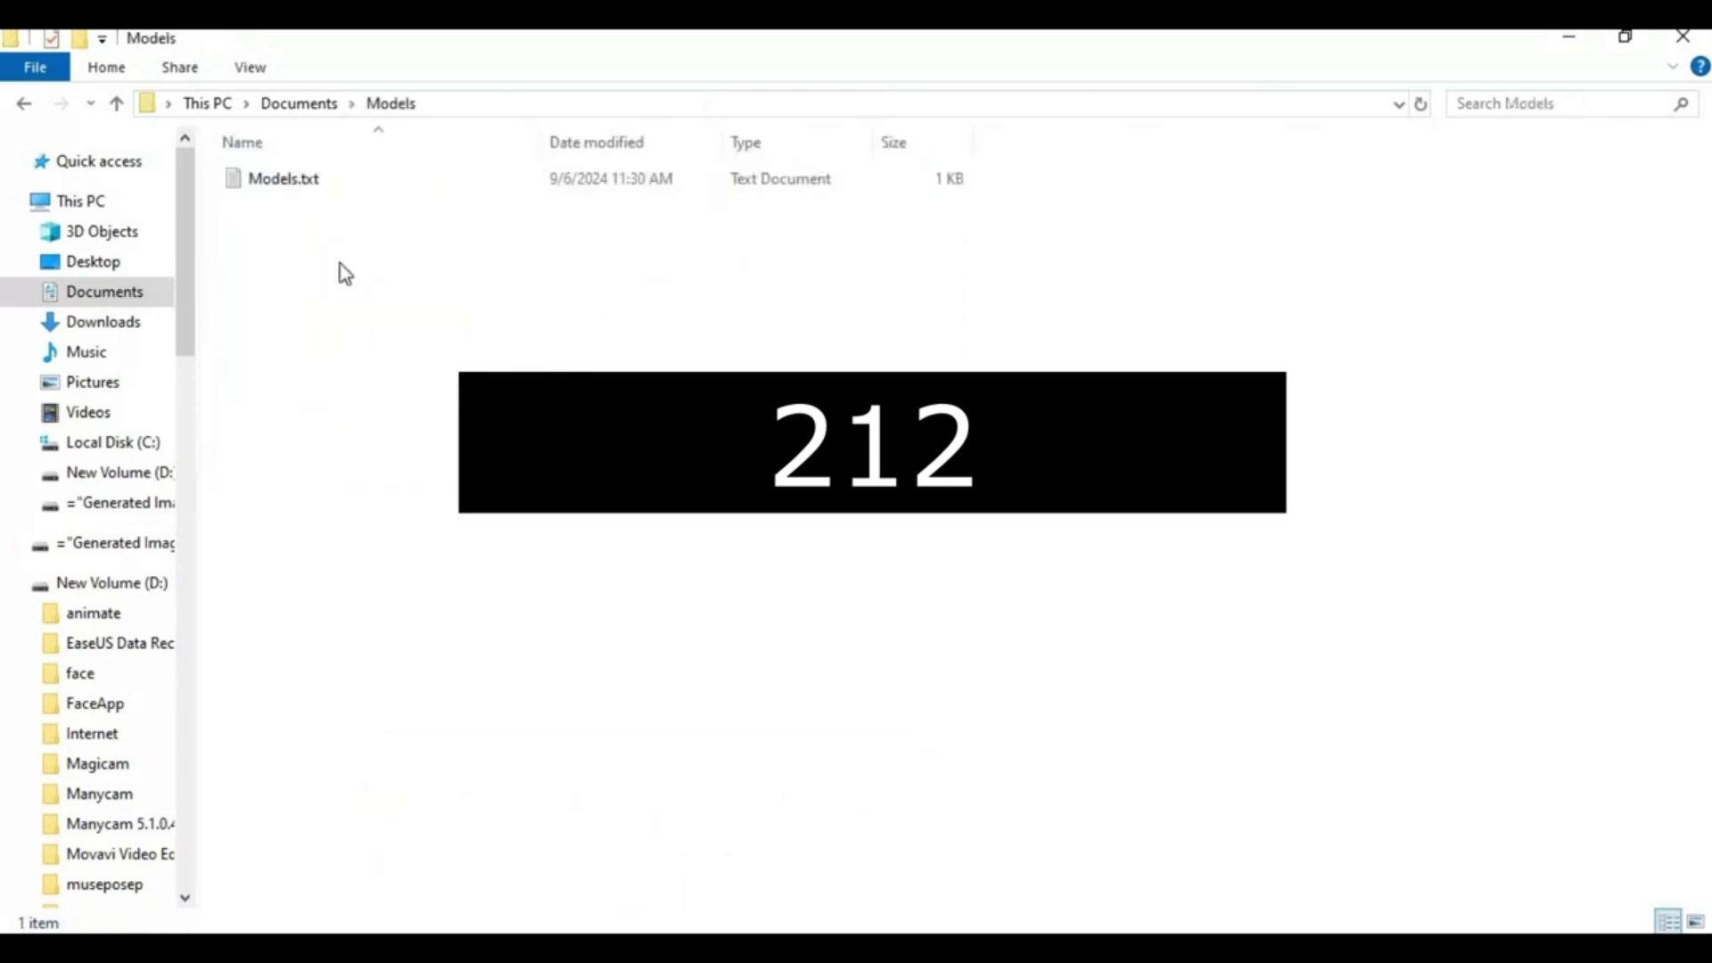
double_click(291, 186)
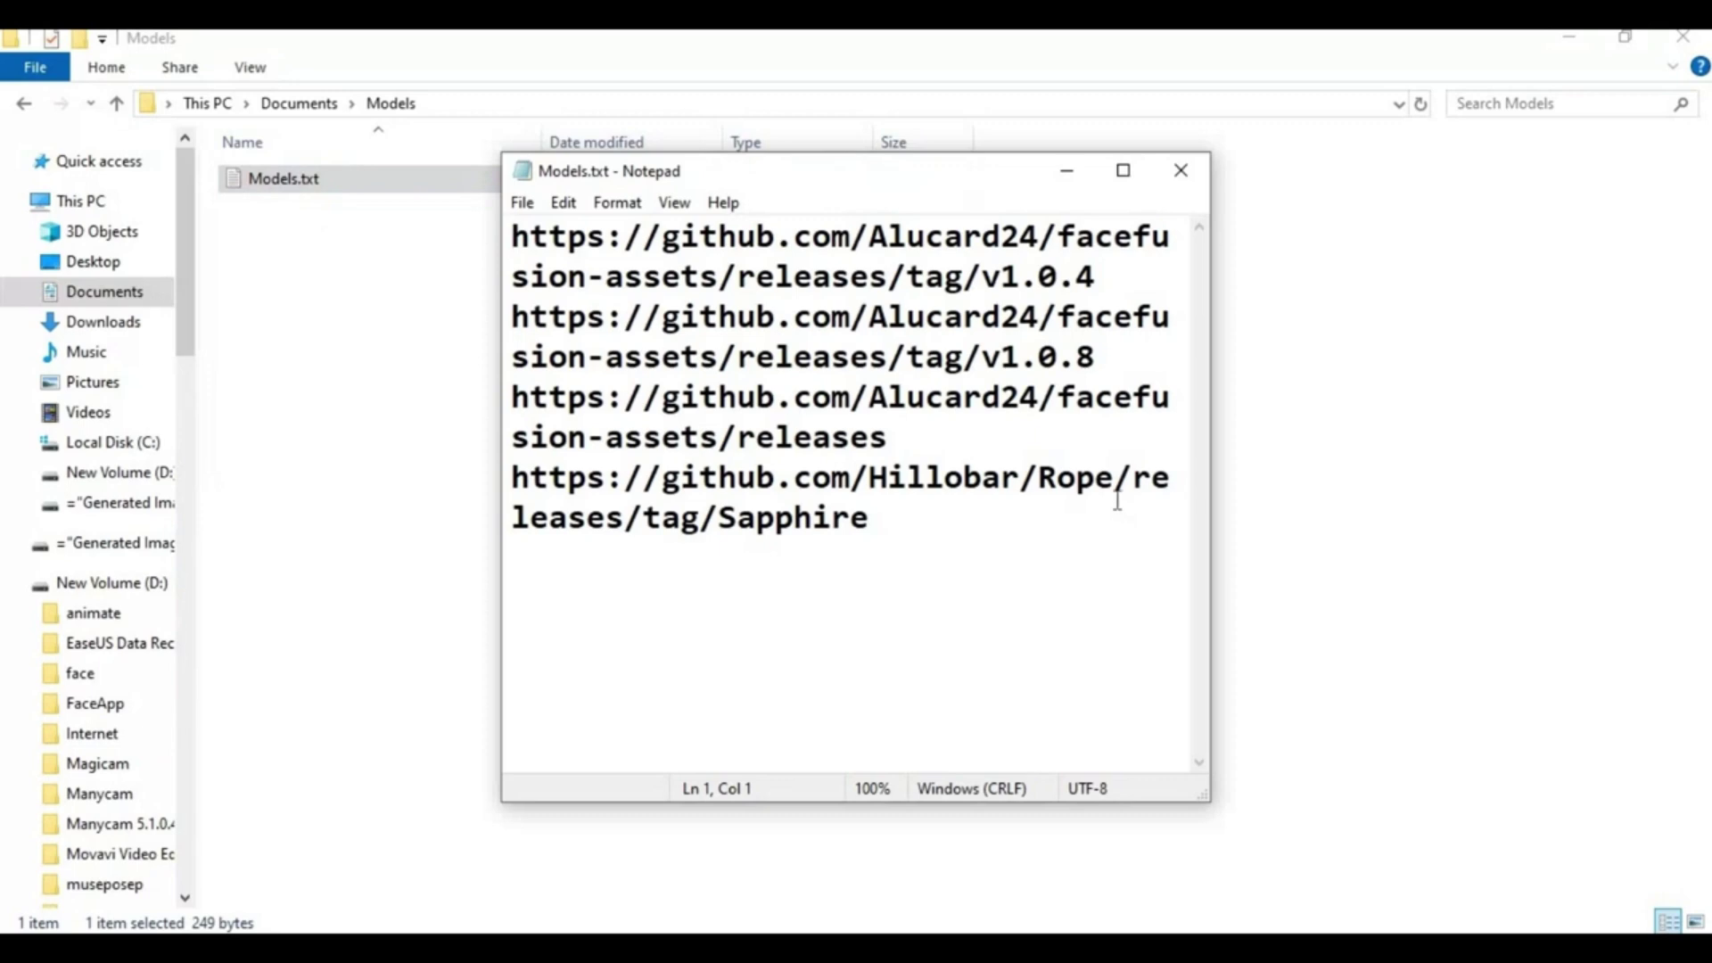
left_click(1182, 171)
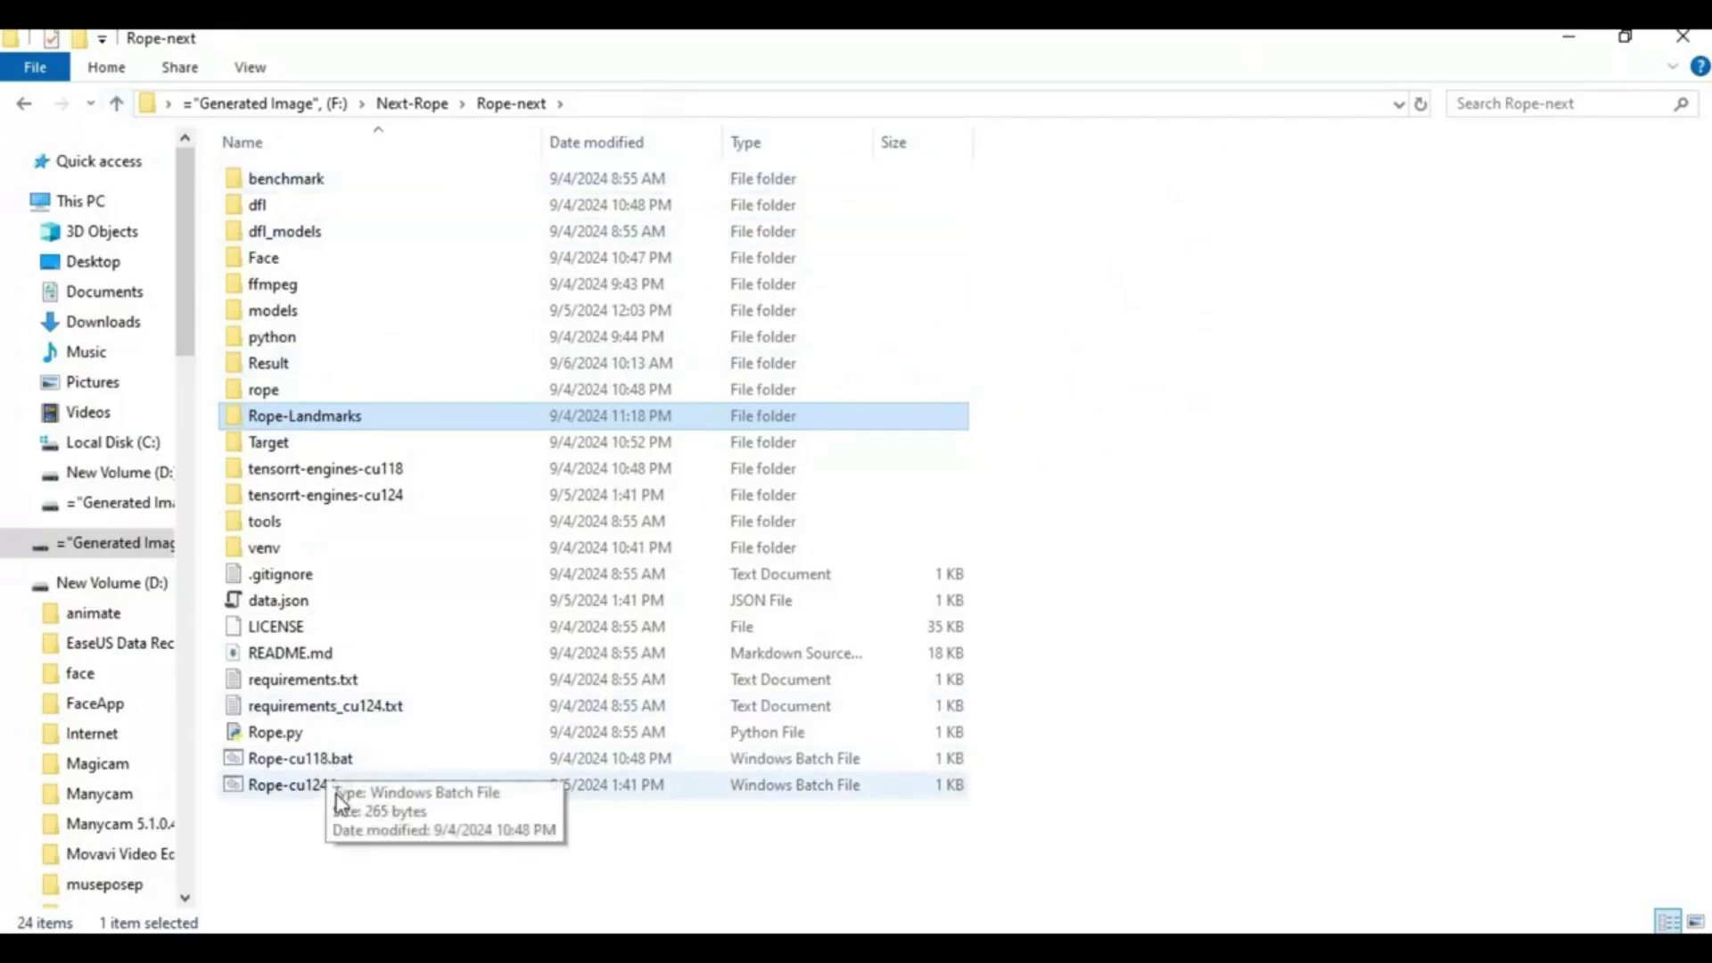
right_click(288, 761)
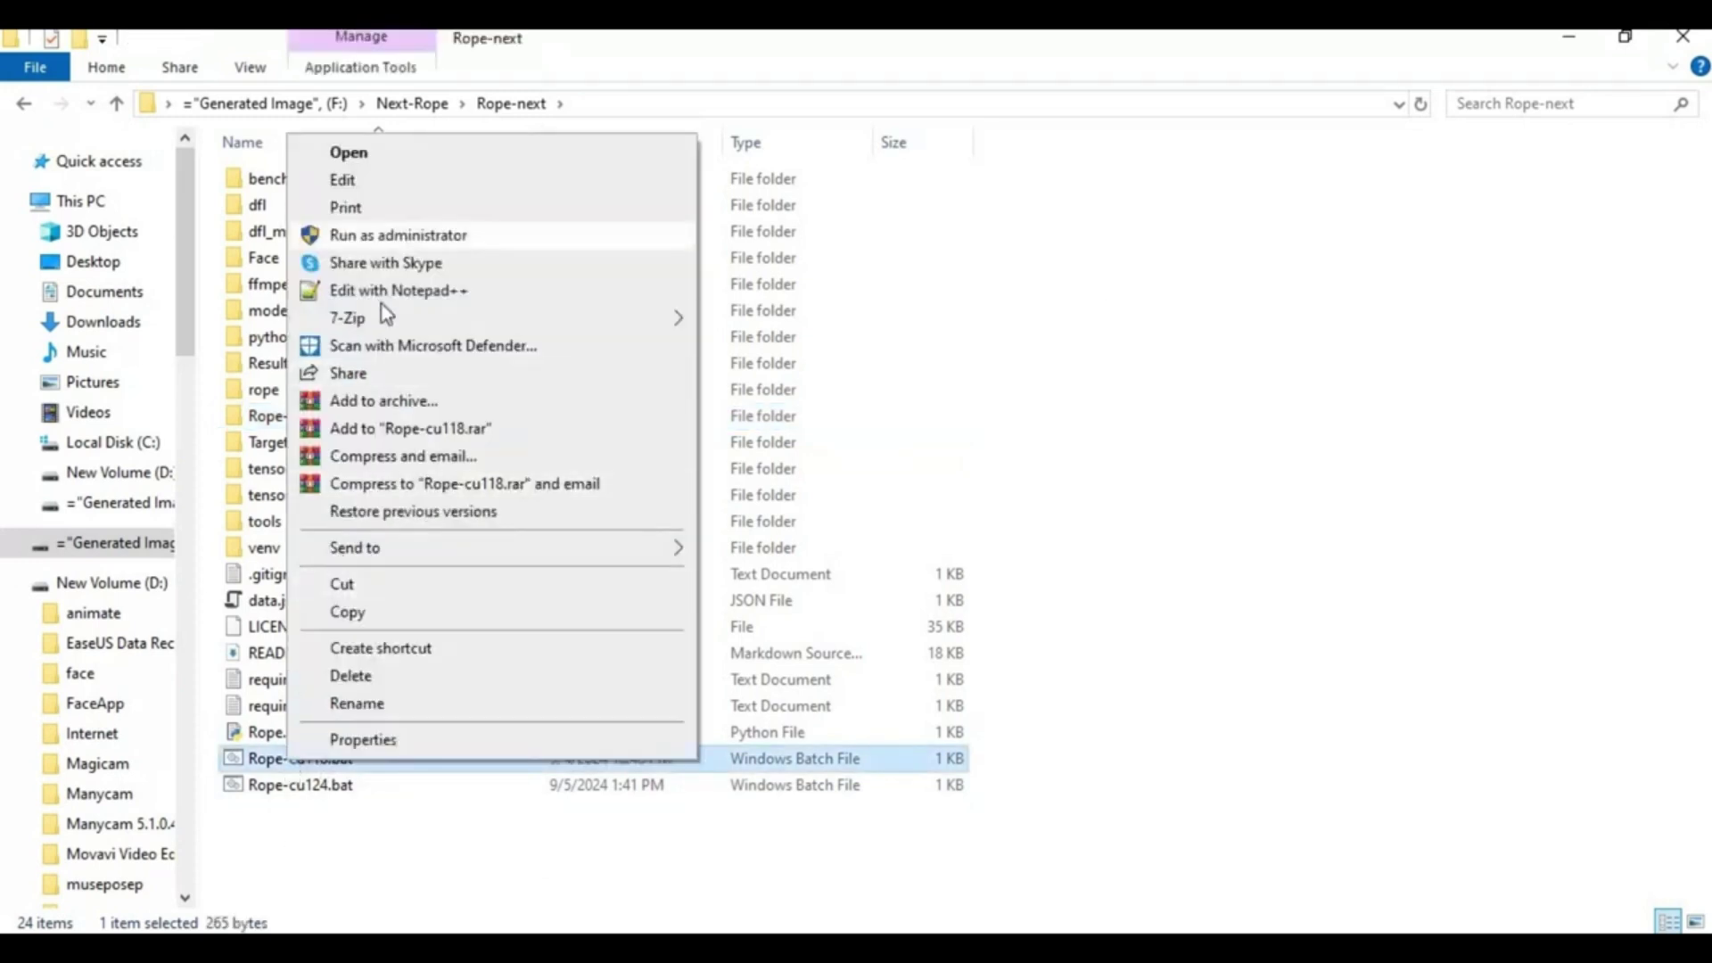
left_click(380, 297)
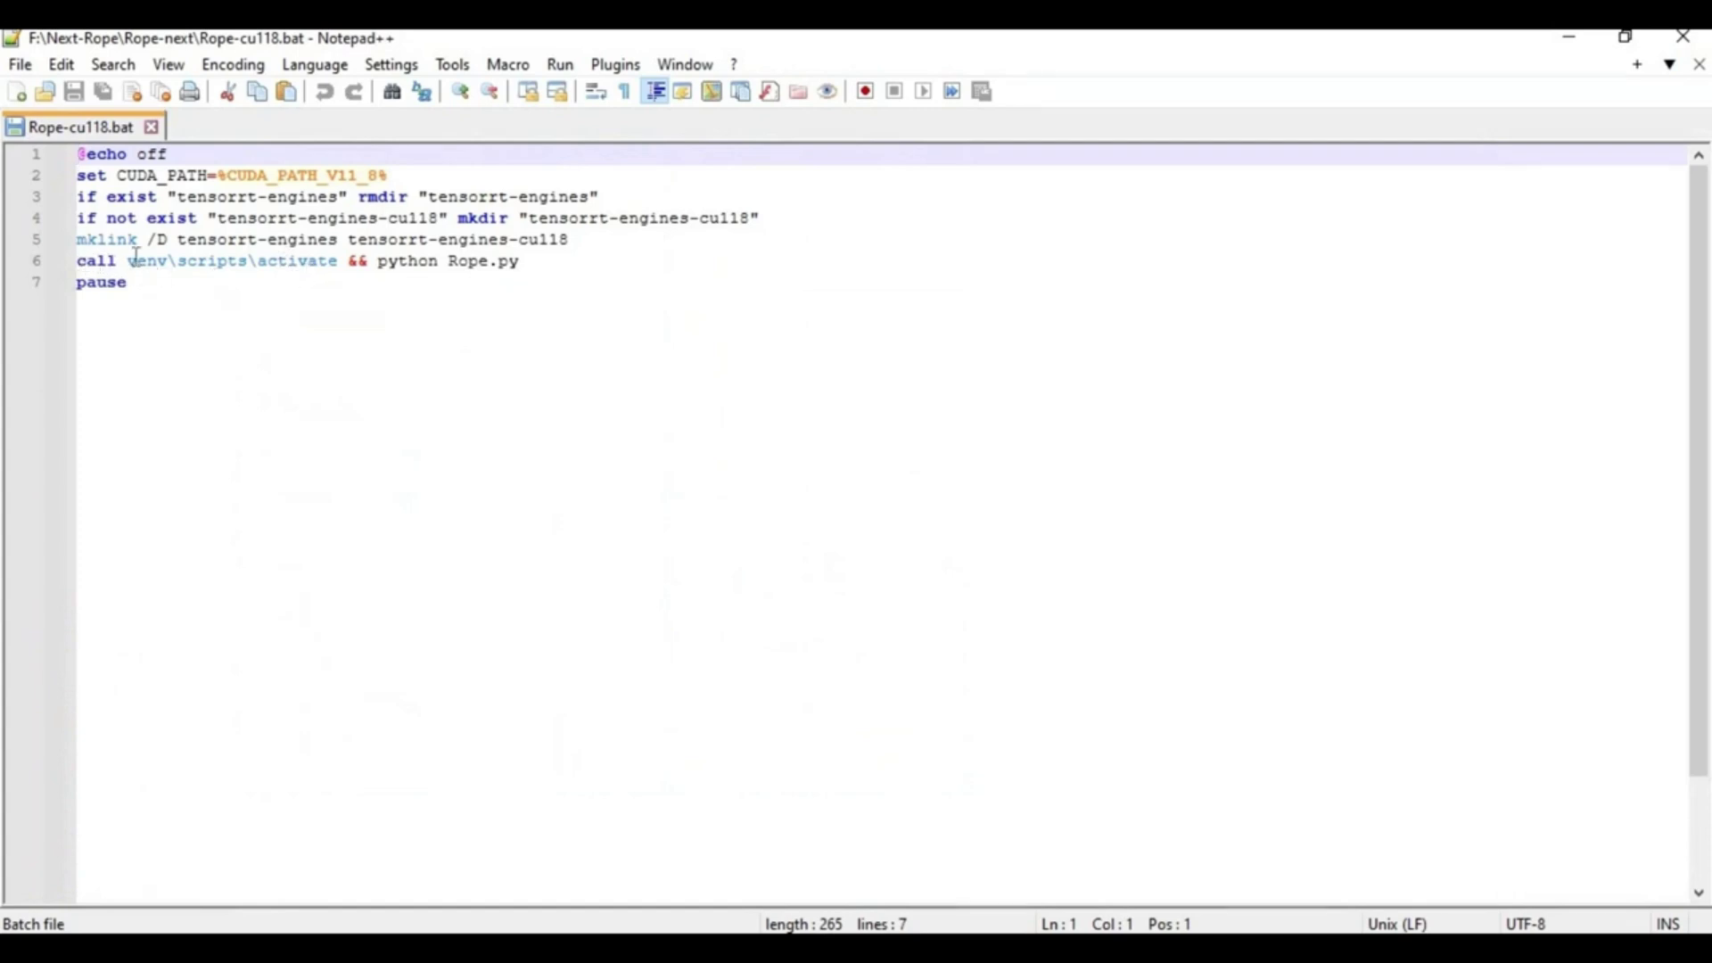
left_click_drag(77, 262, 327, 271)
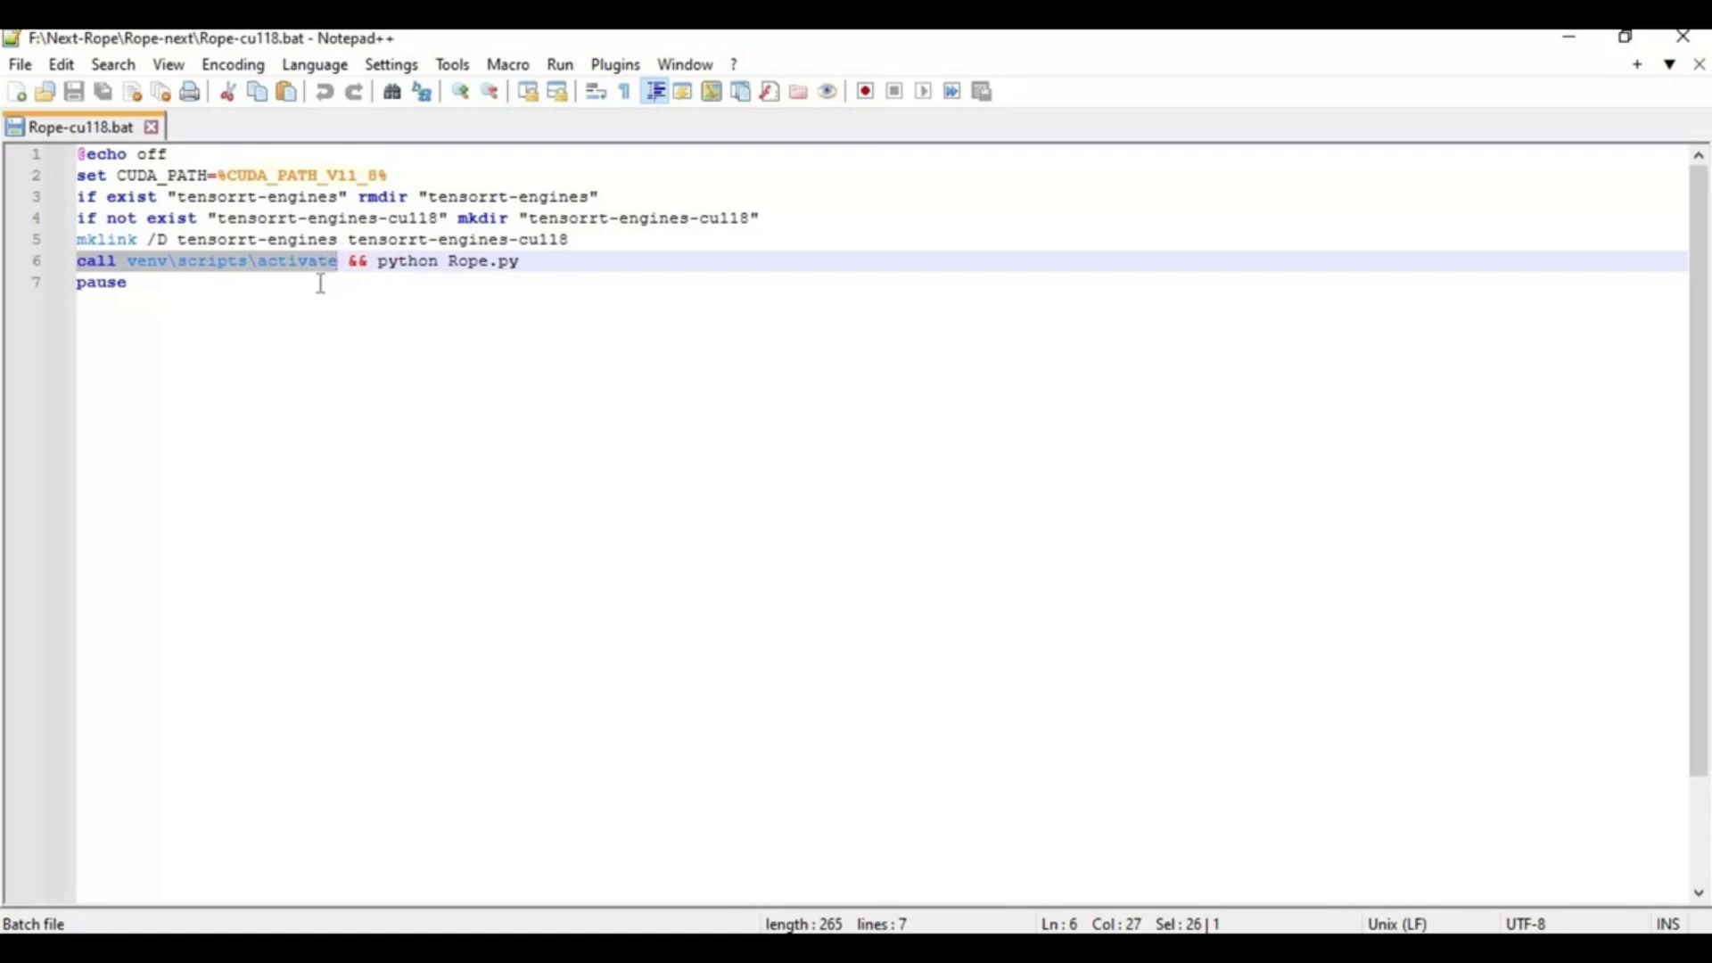
left_click(320, 285)
left_click_drag(339, 260, 129, 270)
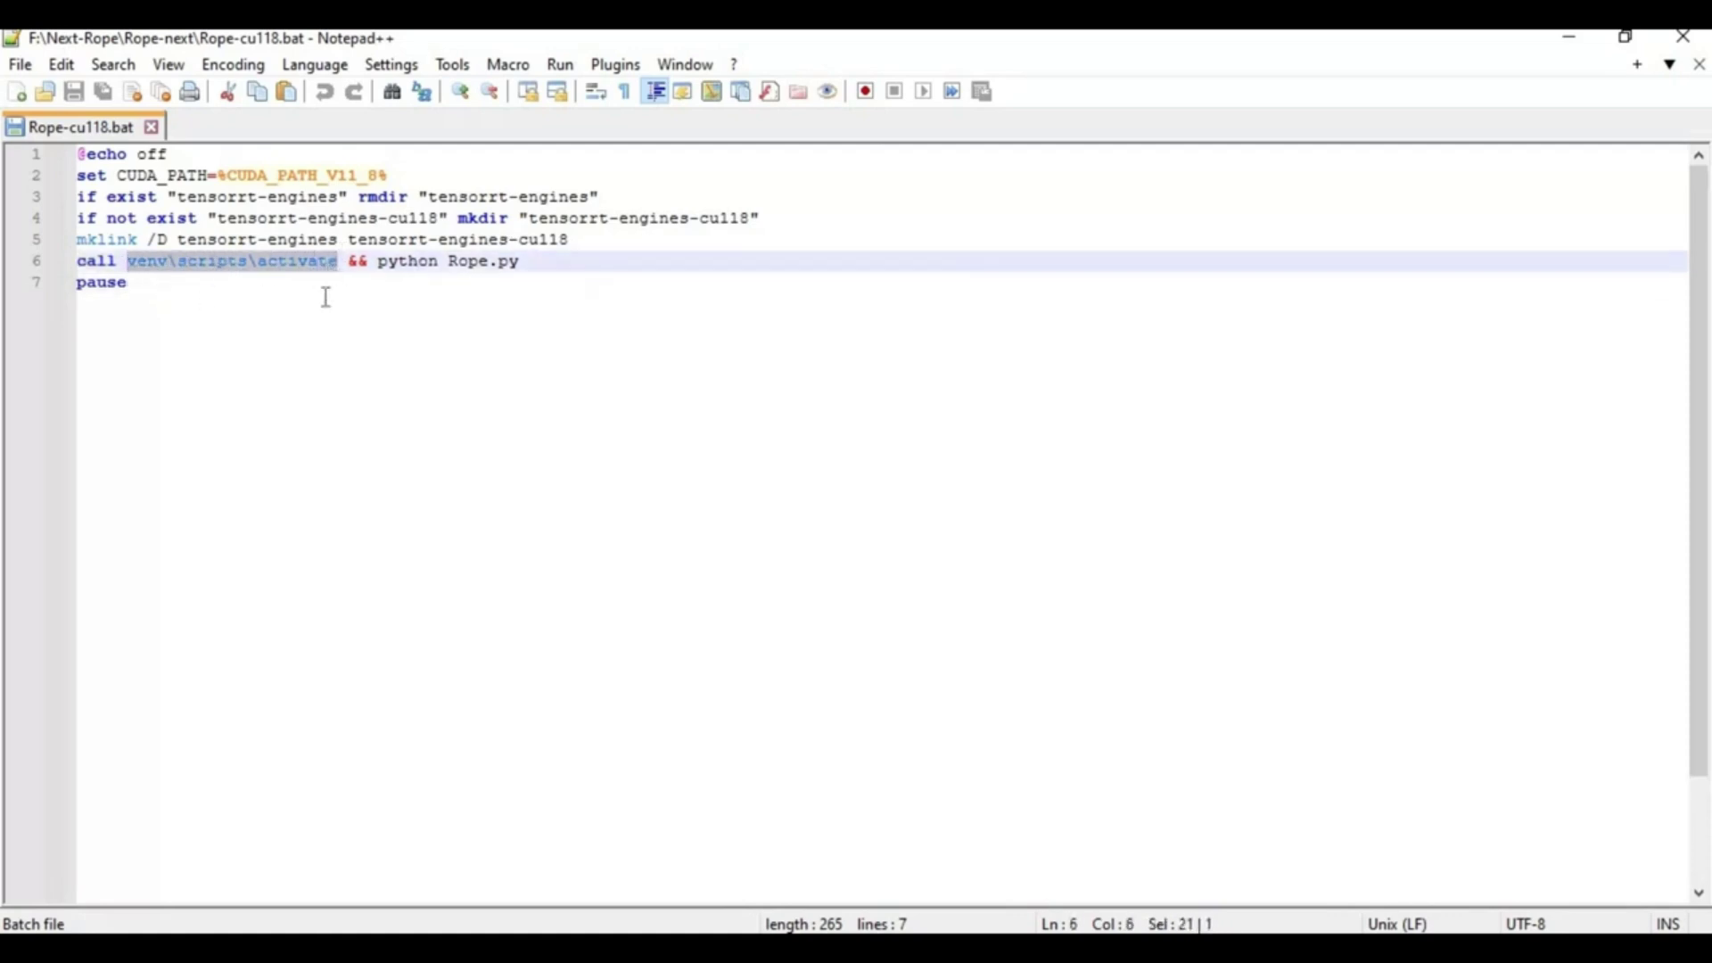
left_click(1684, 37)
left_click(257, 788)
right_click(258, 787)
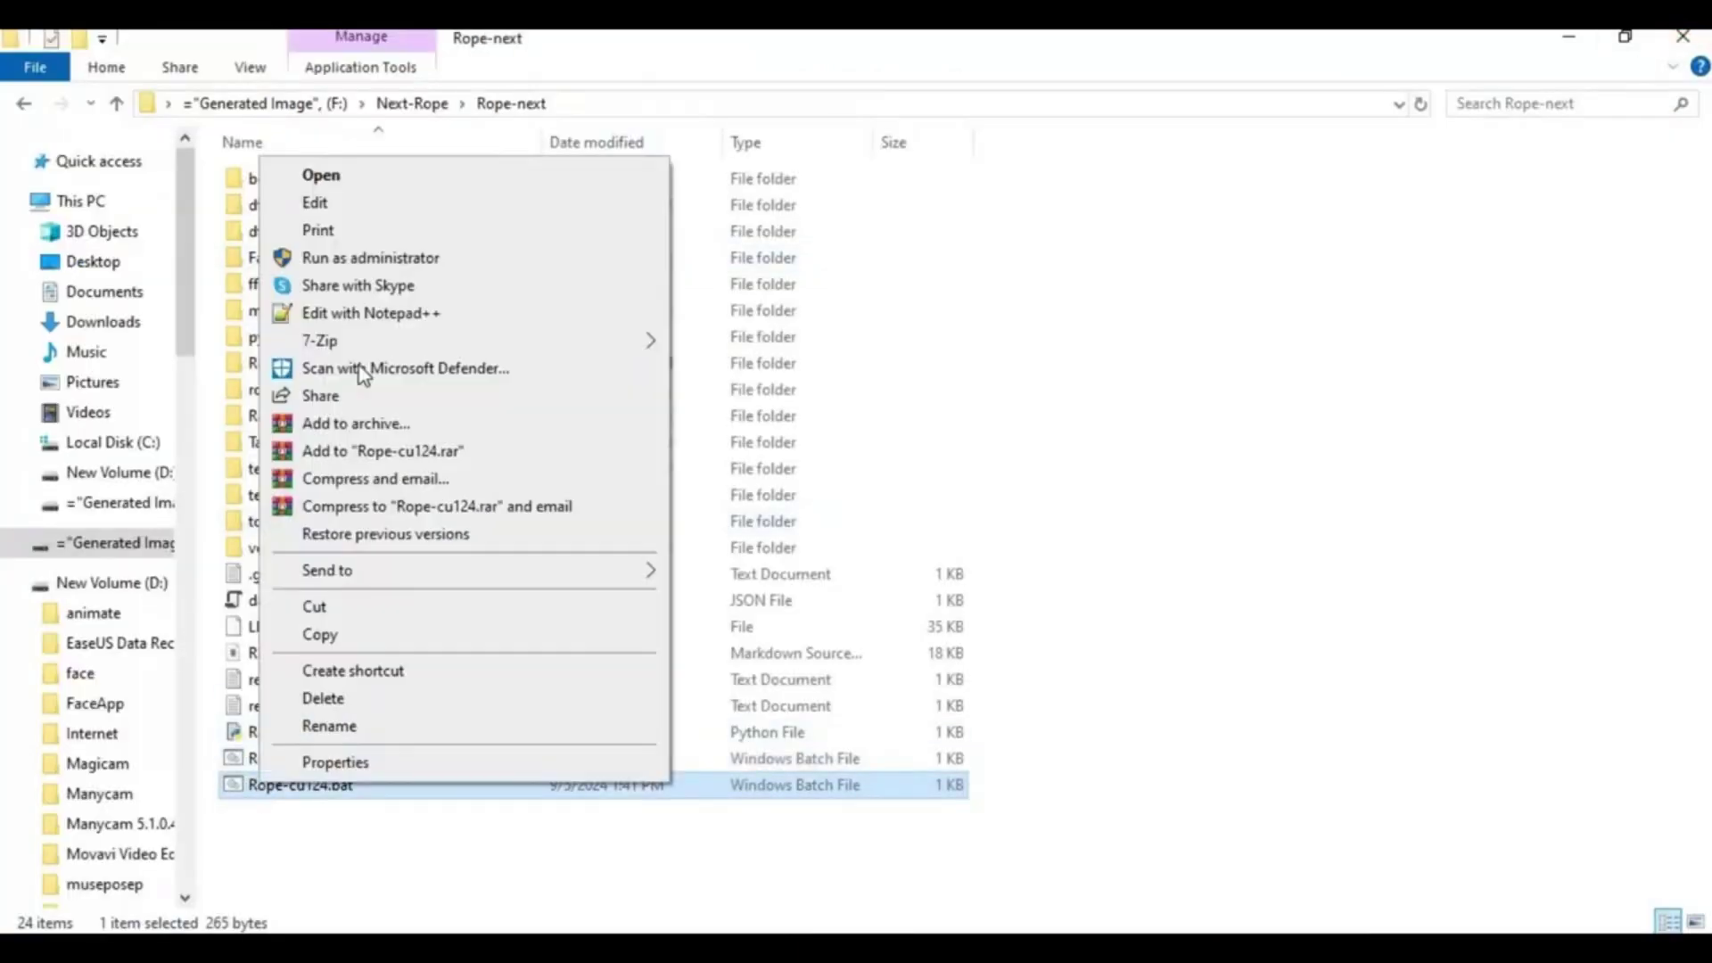
left_click(362, 316)
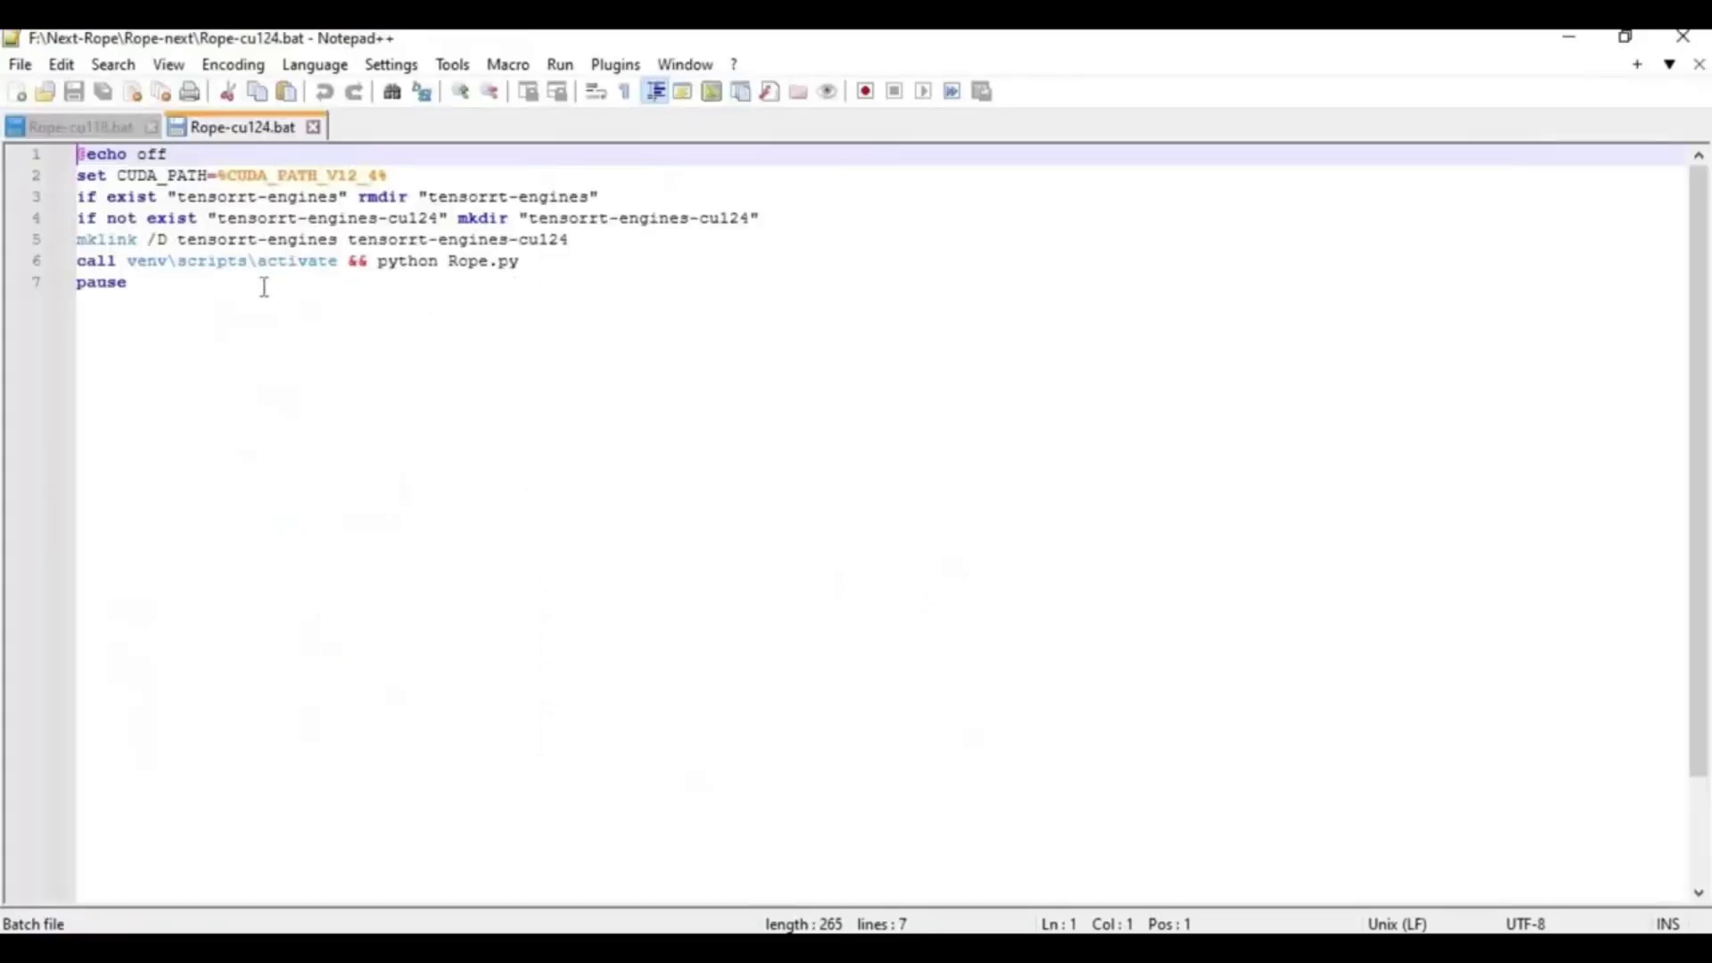
left_click_drag(126, 262, 337, 264)
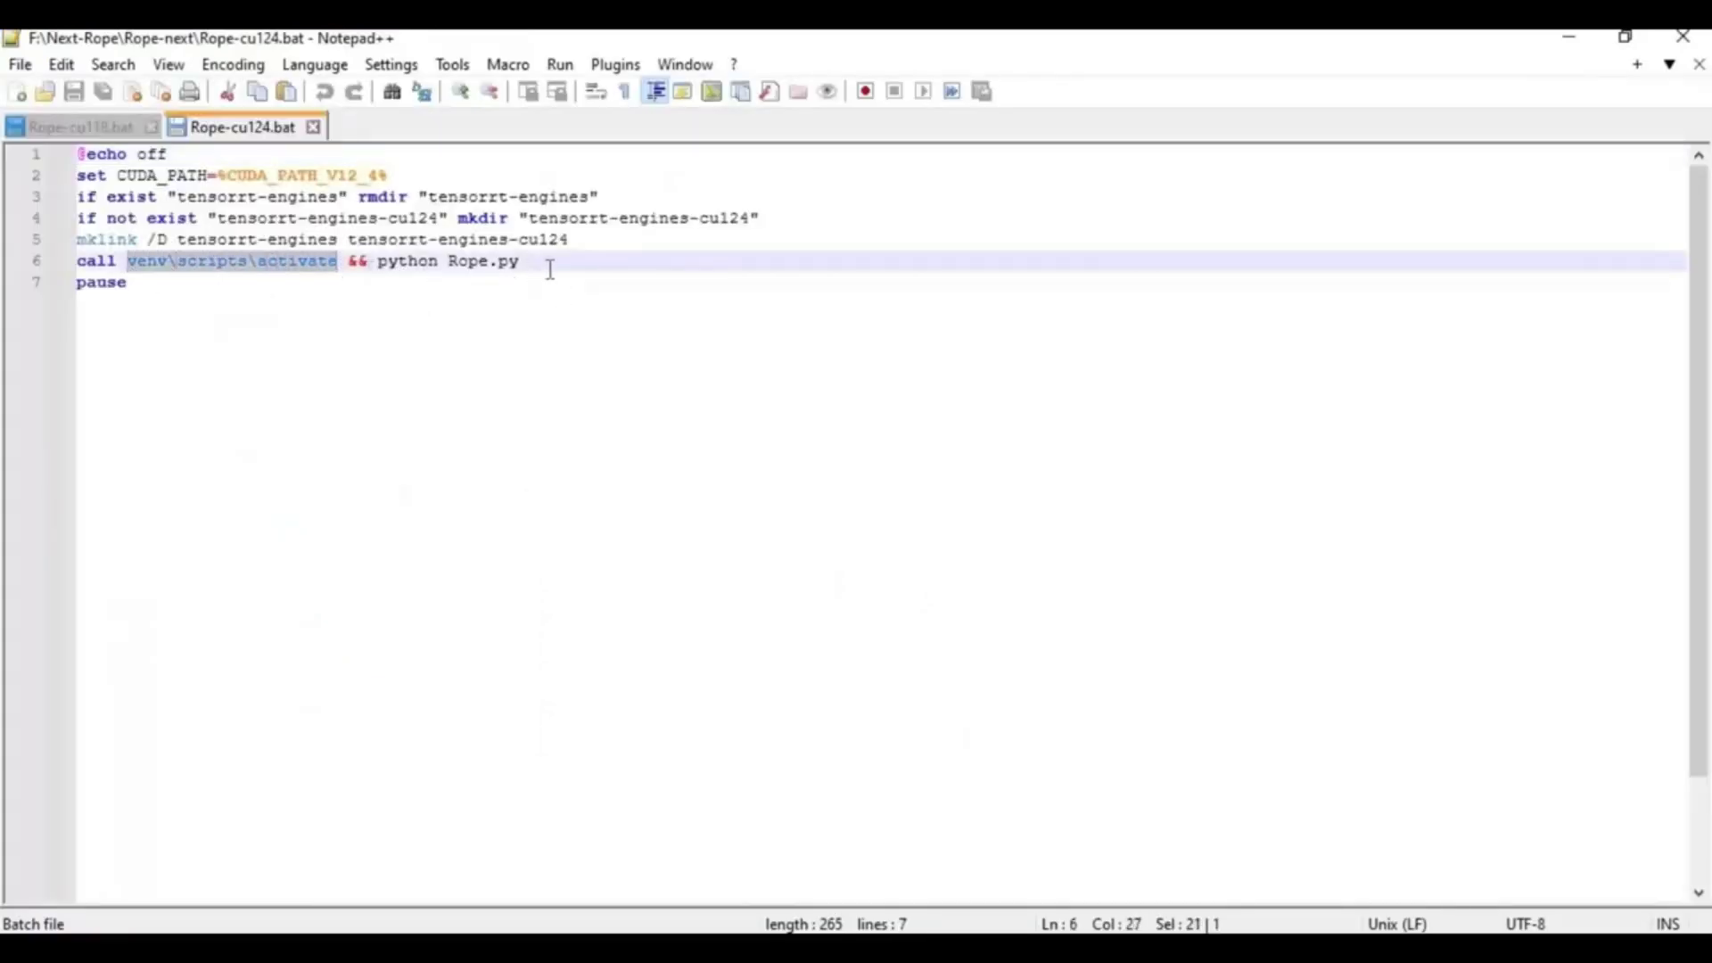
left_click(1683, 37)
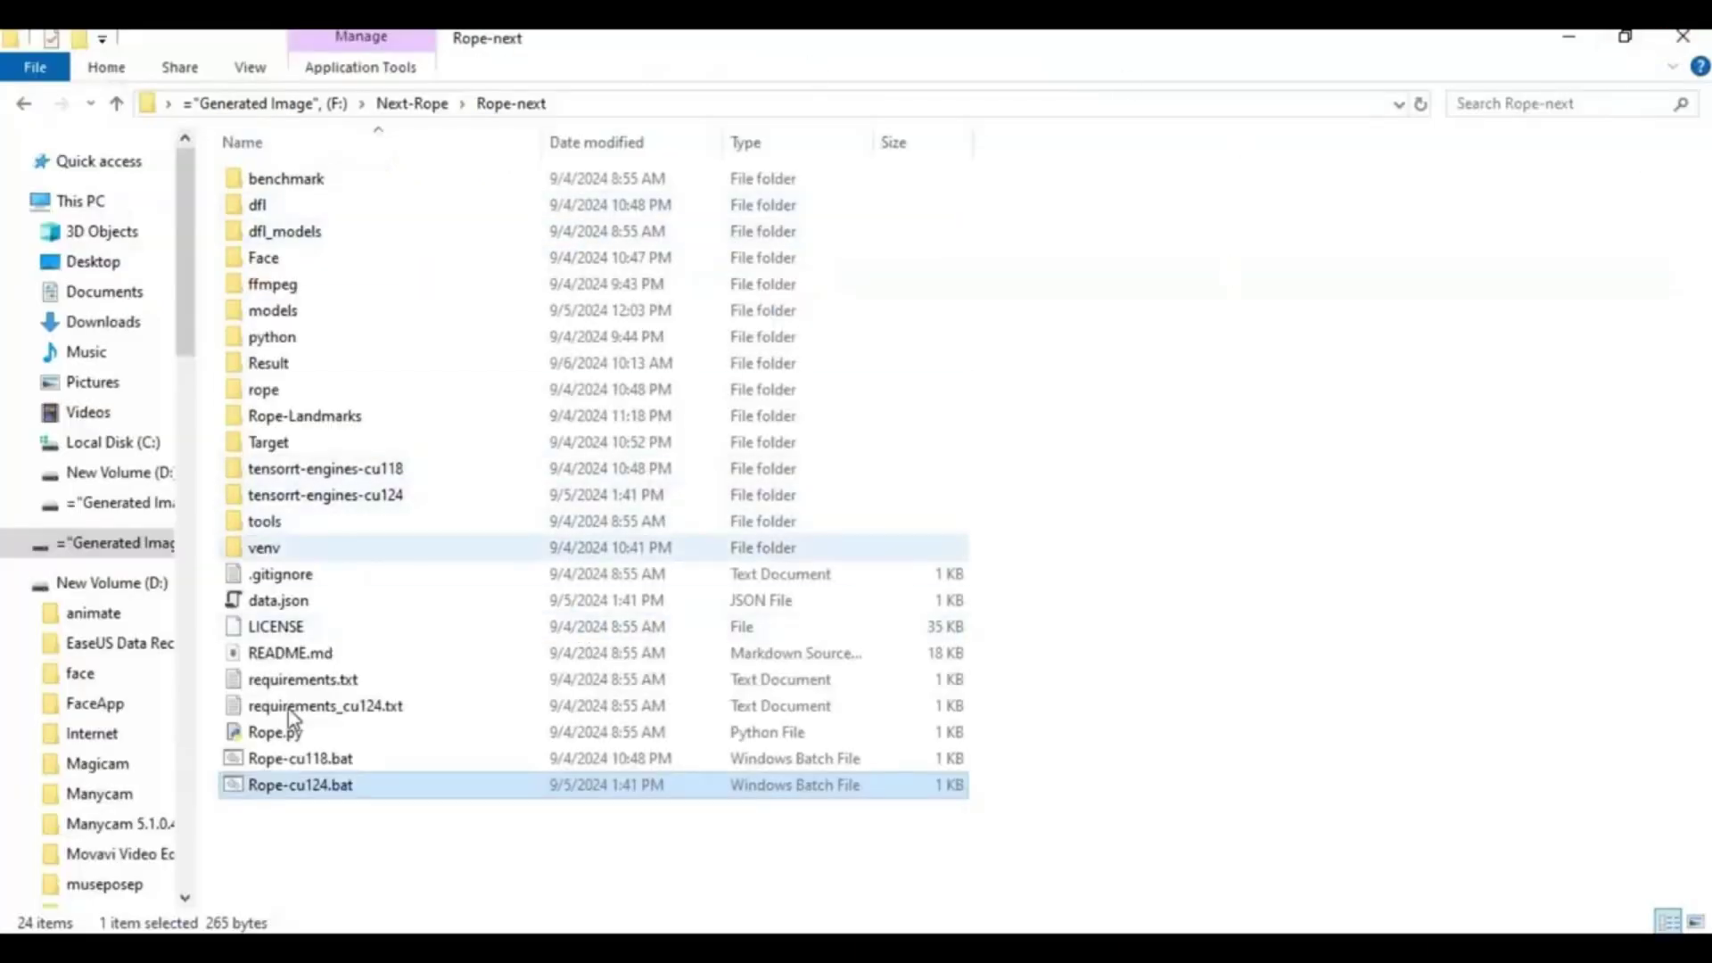
- Launch Rope Next via Rope-cu118.bat, maximize it, and bring back the Rope-next folder
double_click(283, 761)
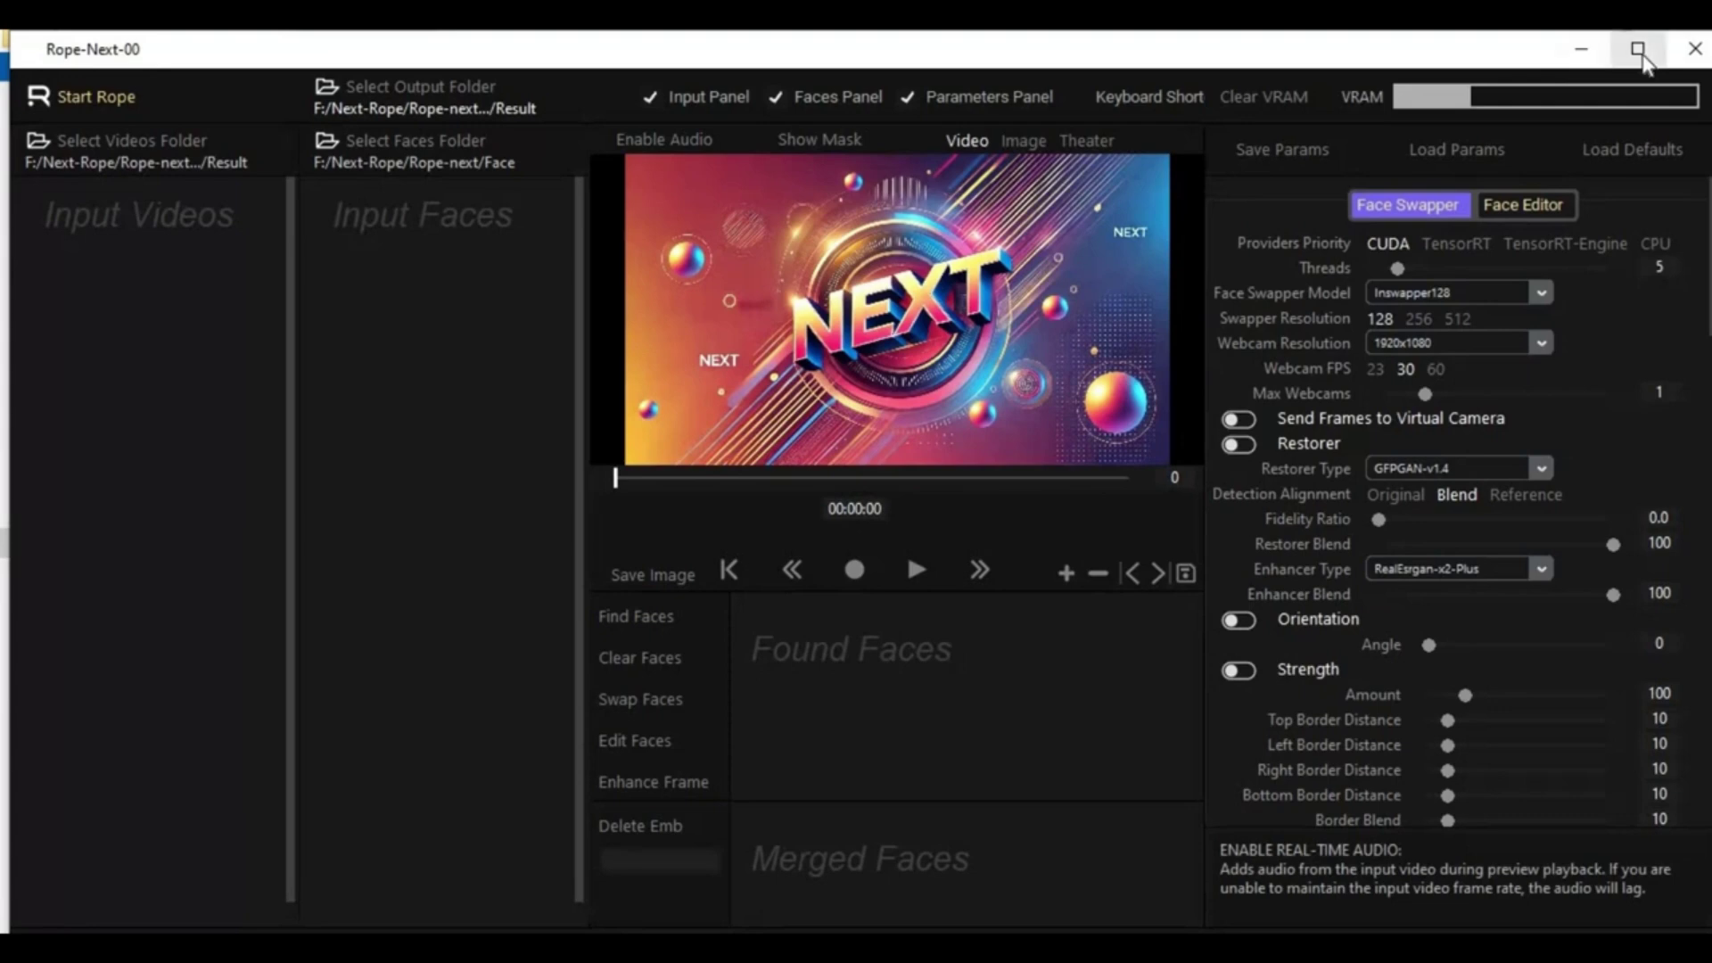
left_click(1637, 50)
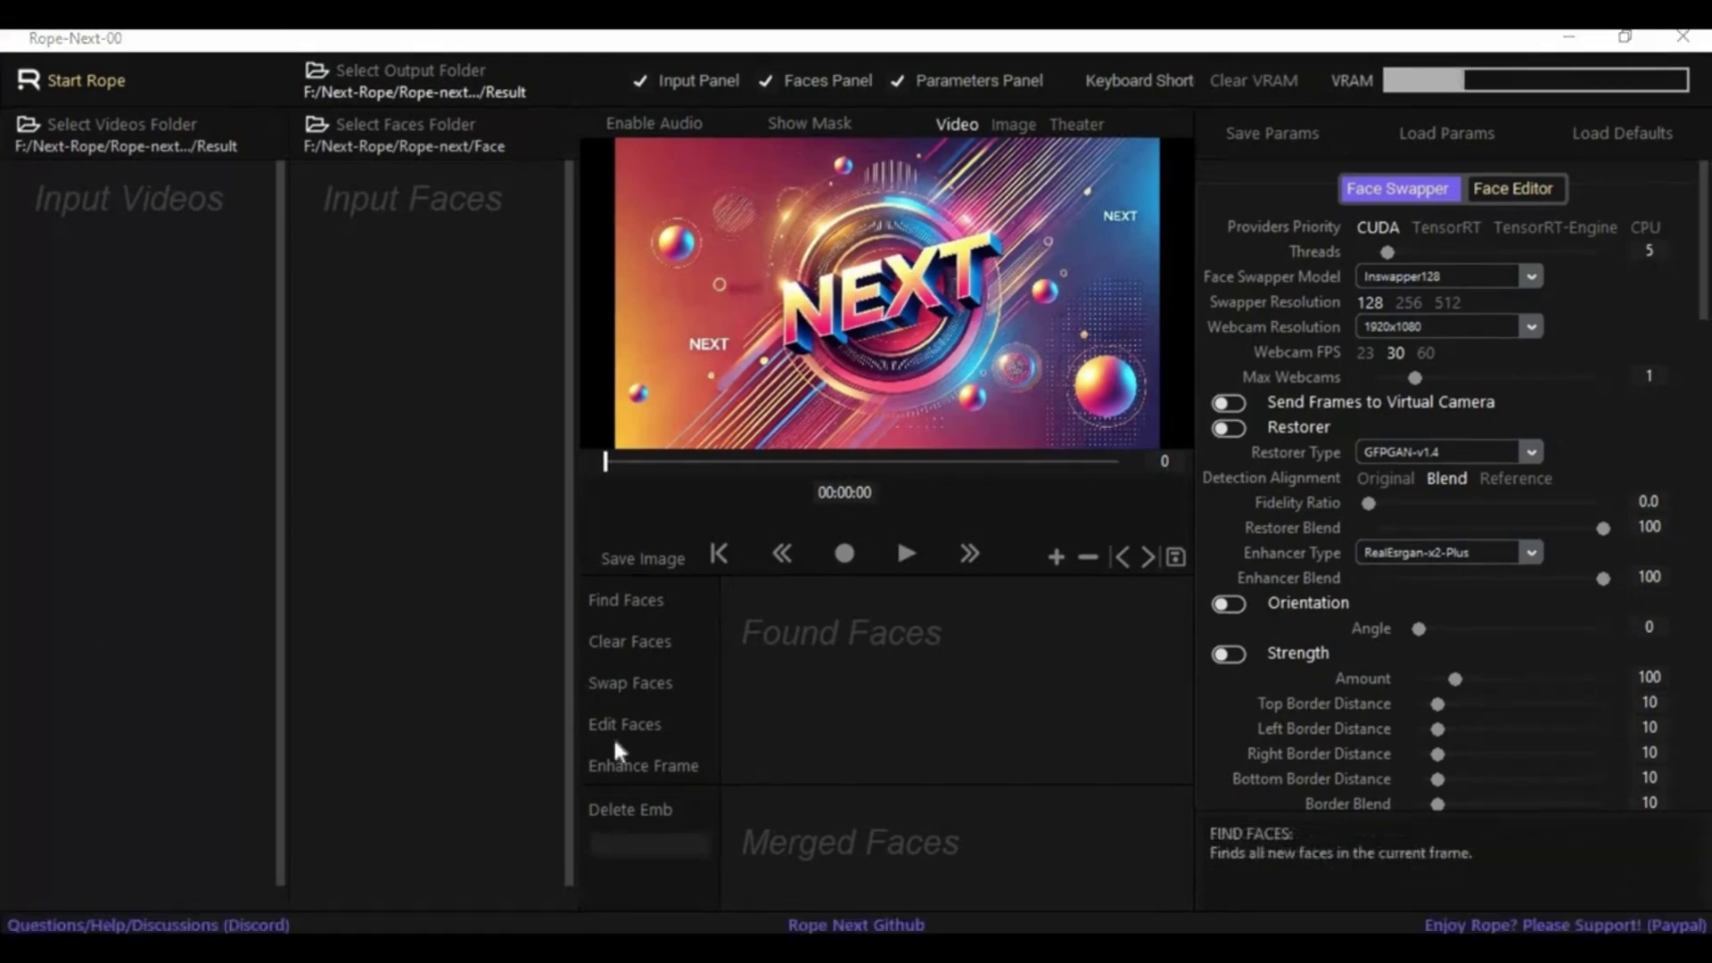
left_click(639, 844)
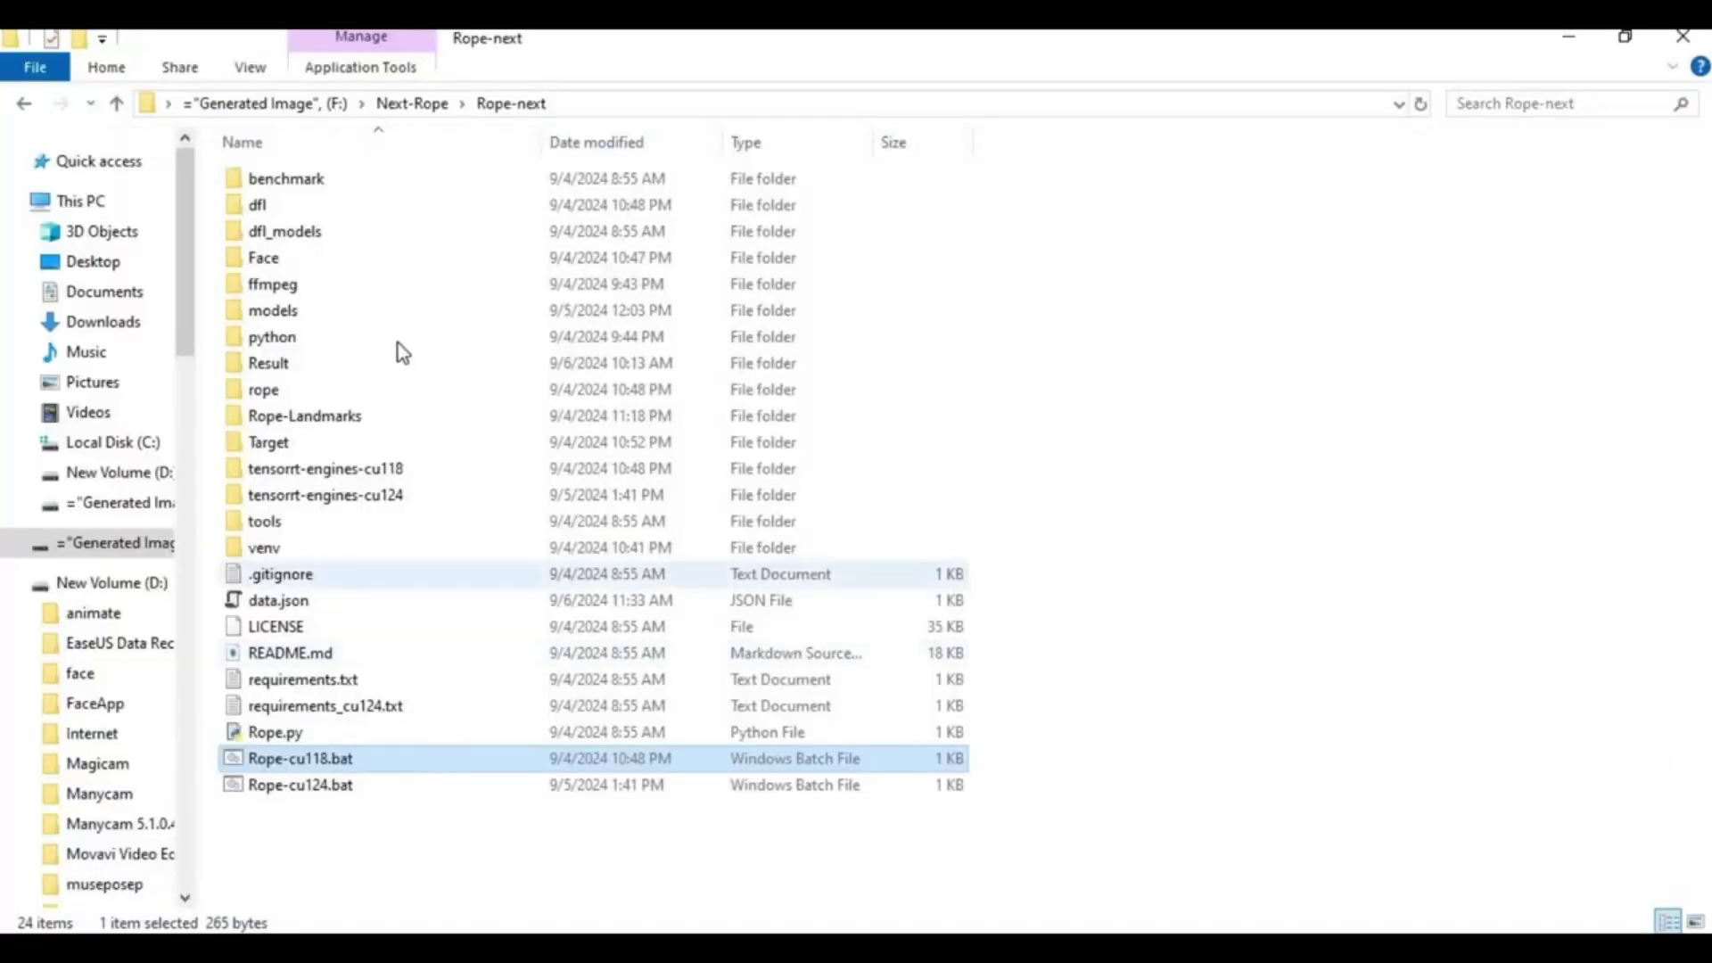
- Browse the Face folder's two portraits and the Target folder's images, then minimise Explorer
left_click(268, 261)
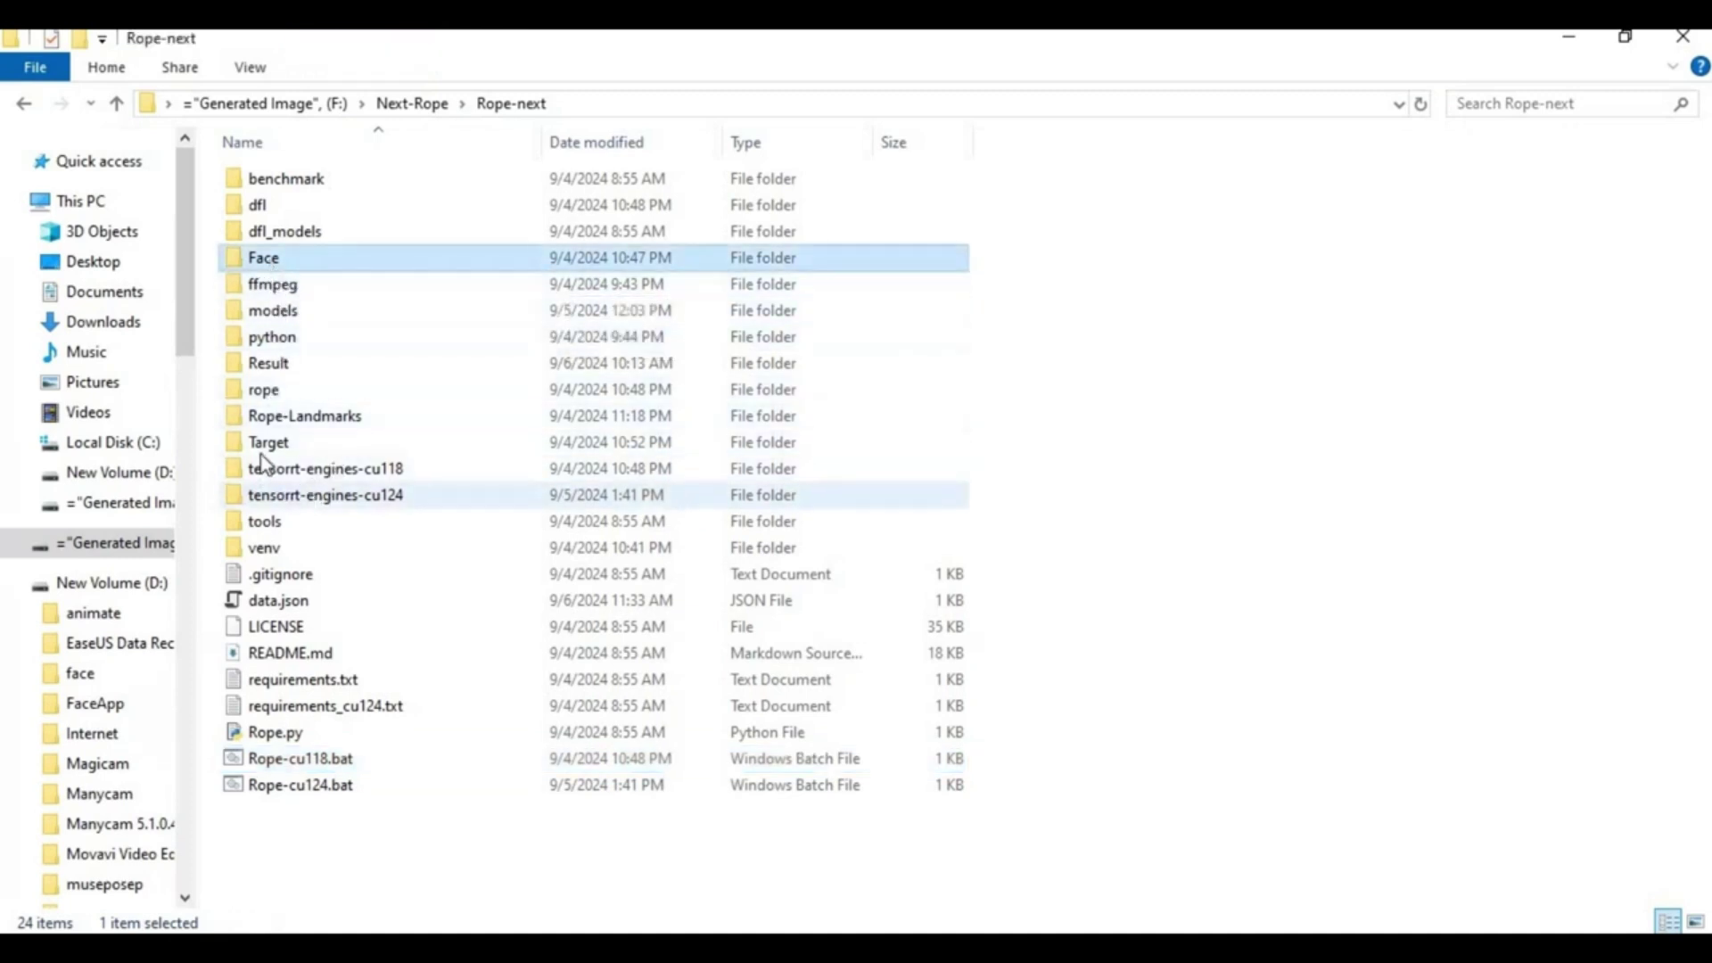
left_click(275, 365)
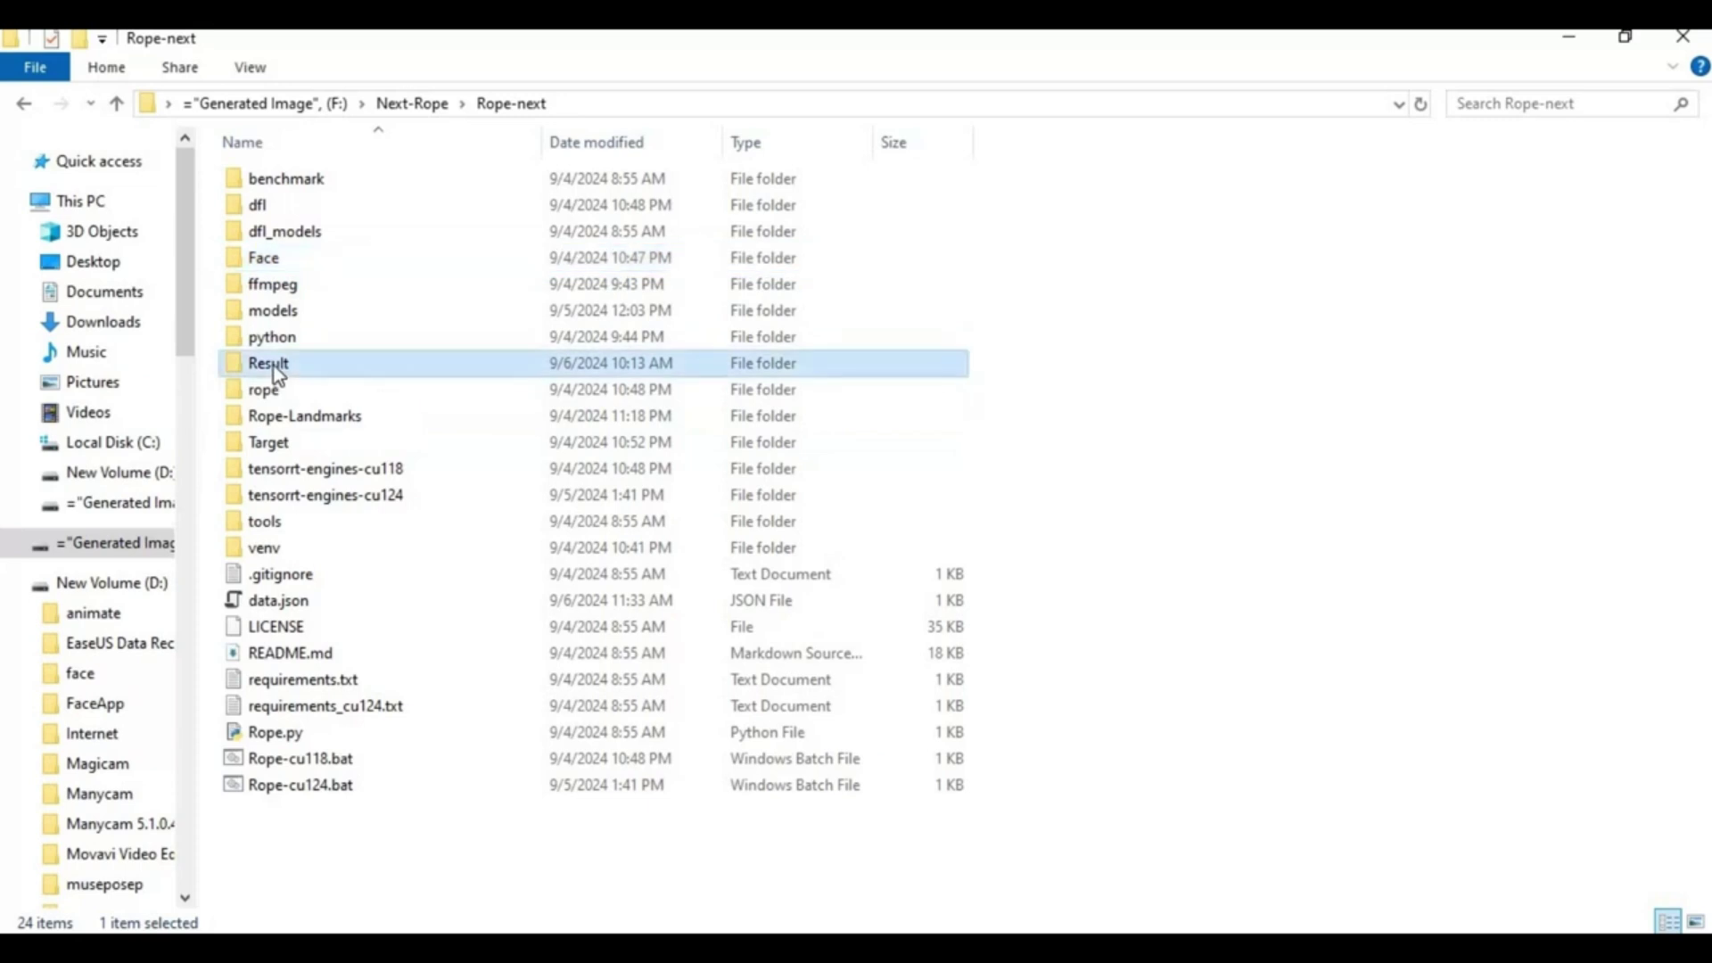
left_click(267, 444)
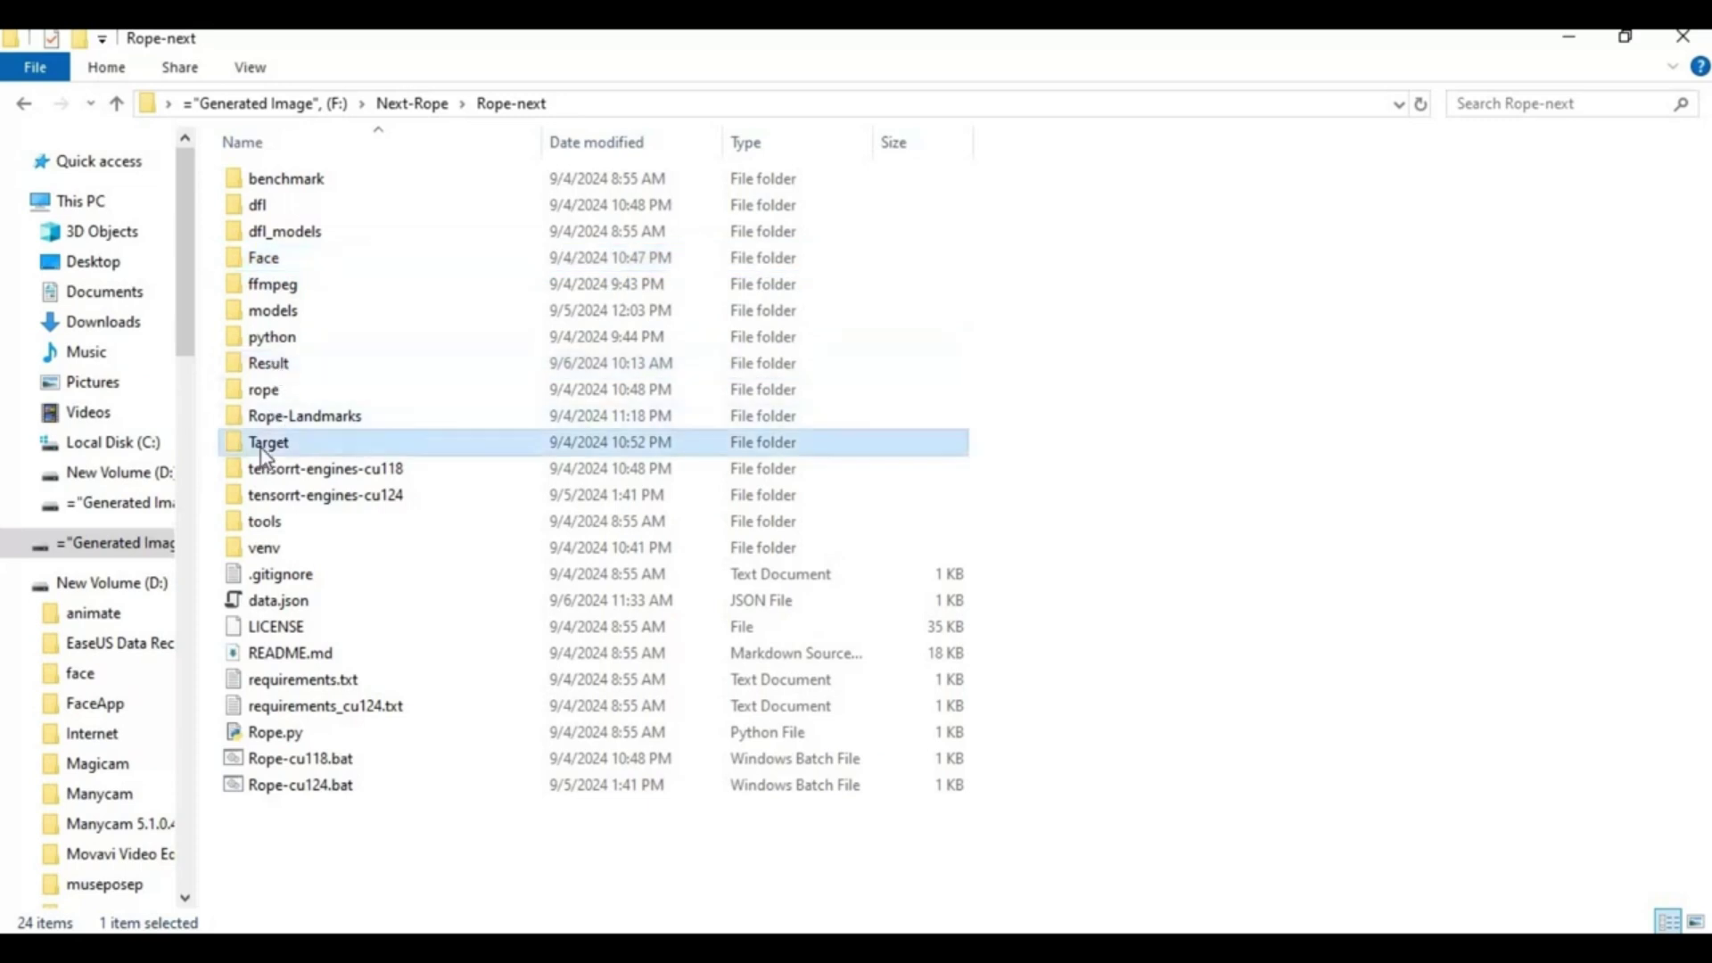
double_click(269, 262)
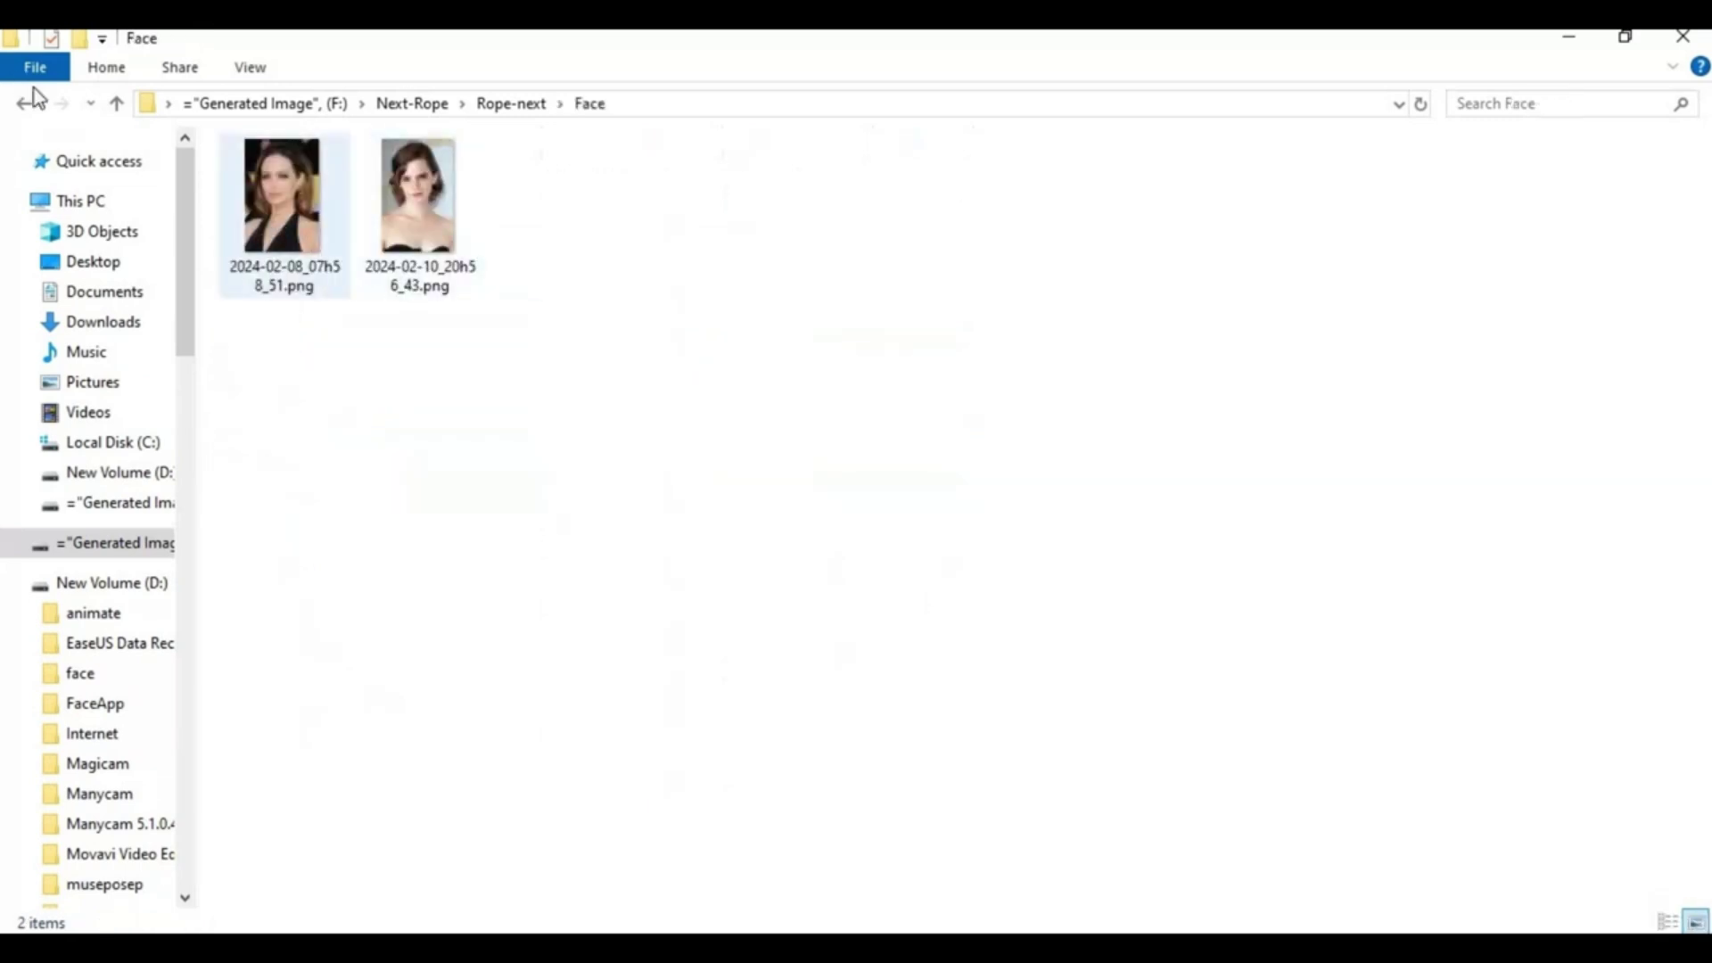
left_click(116, 104)
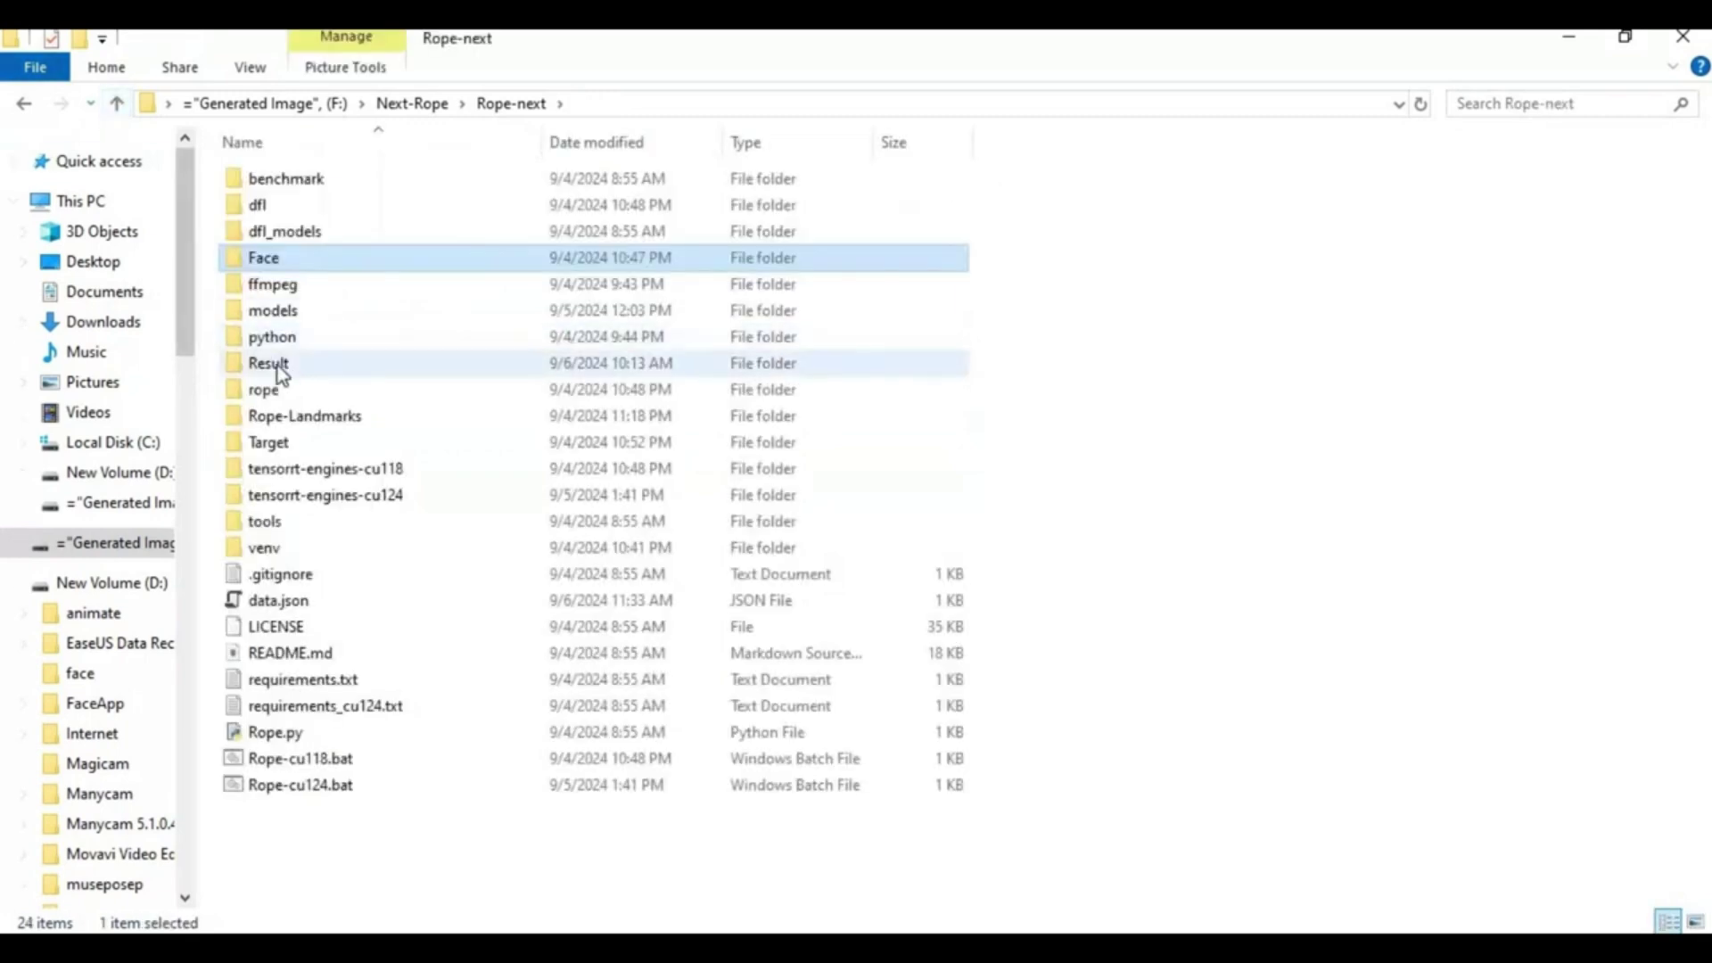
double_click(273, 444)
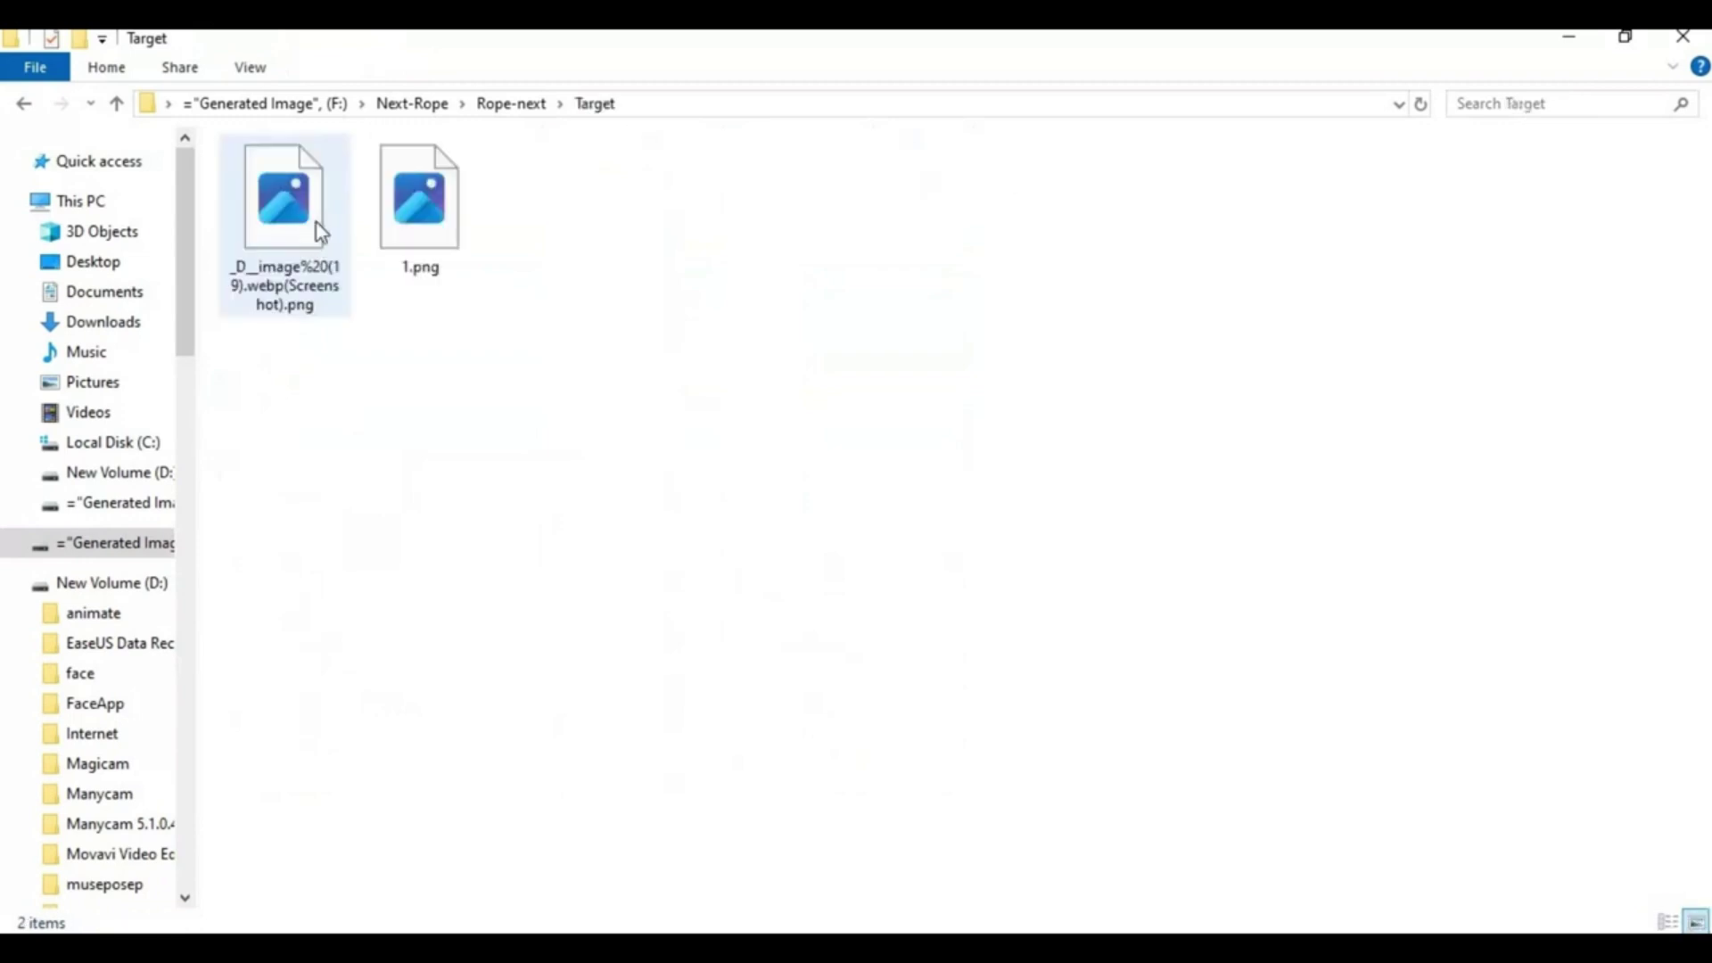
left_click(255, 248)
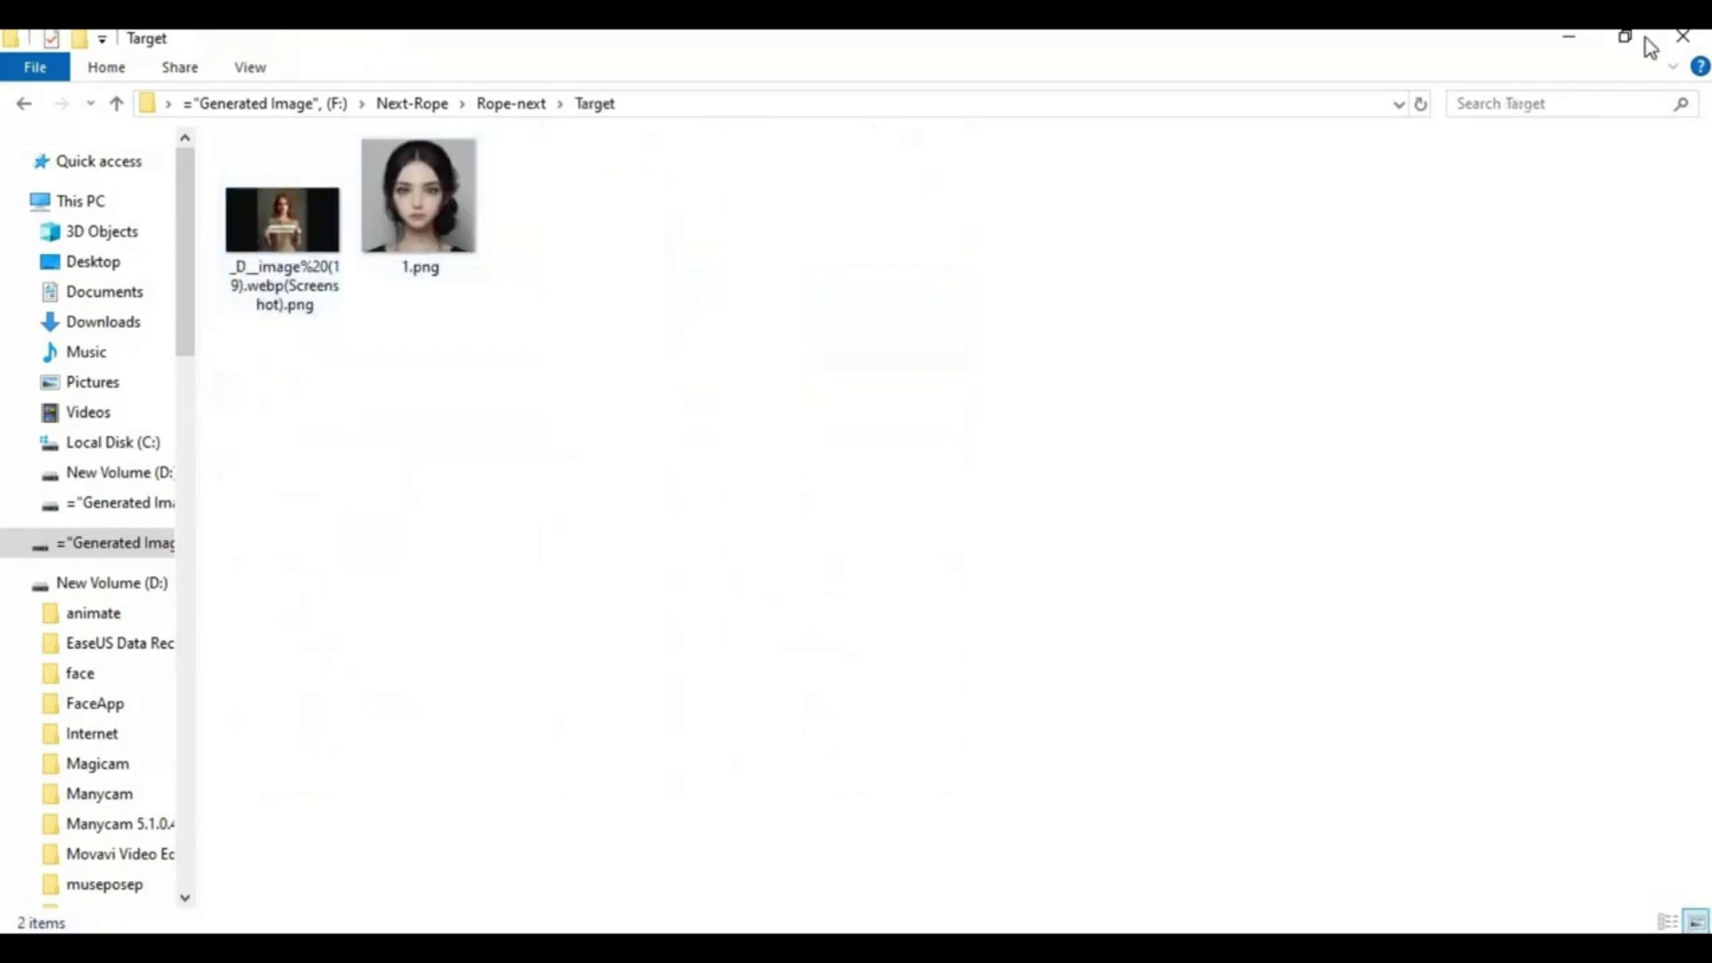
left_click(1578, 41)
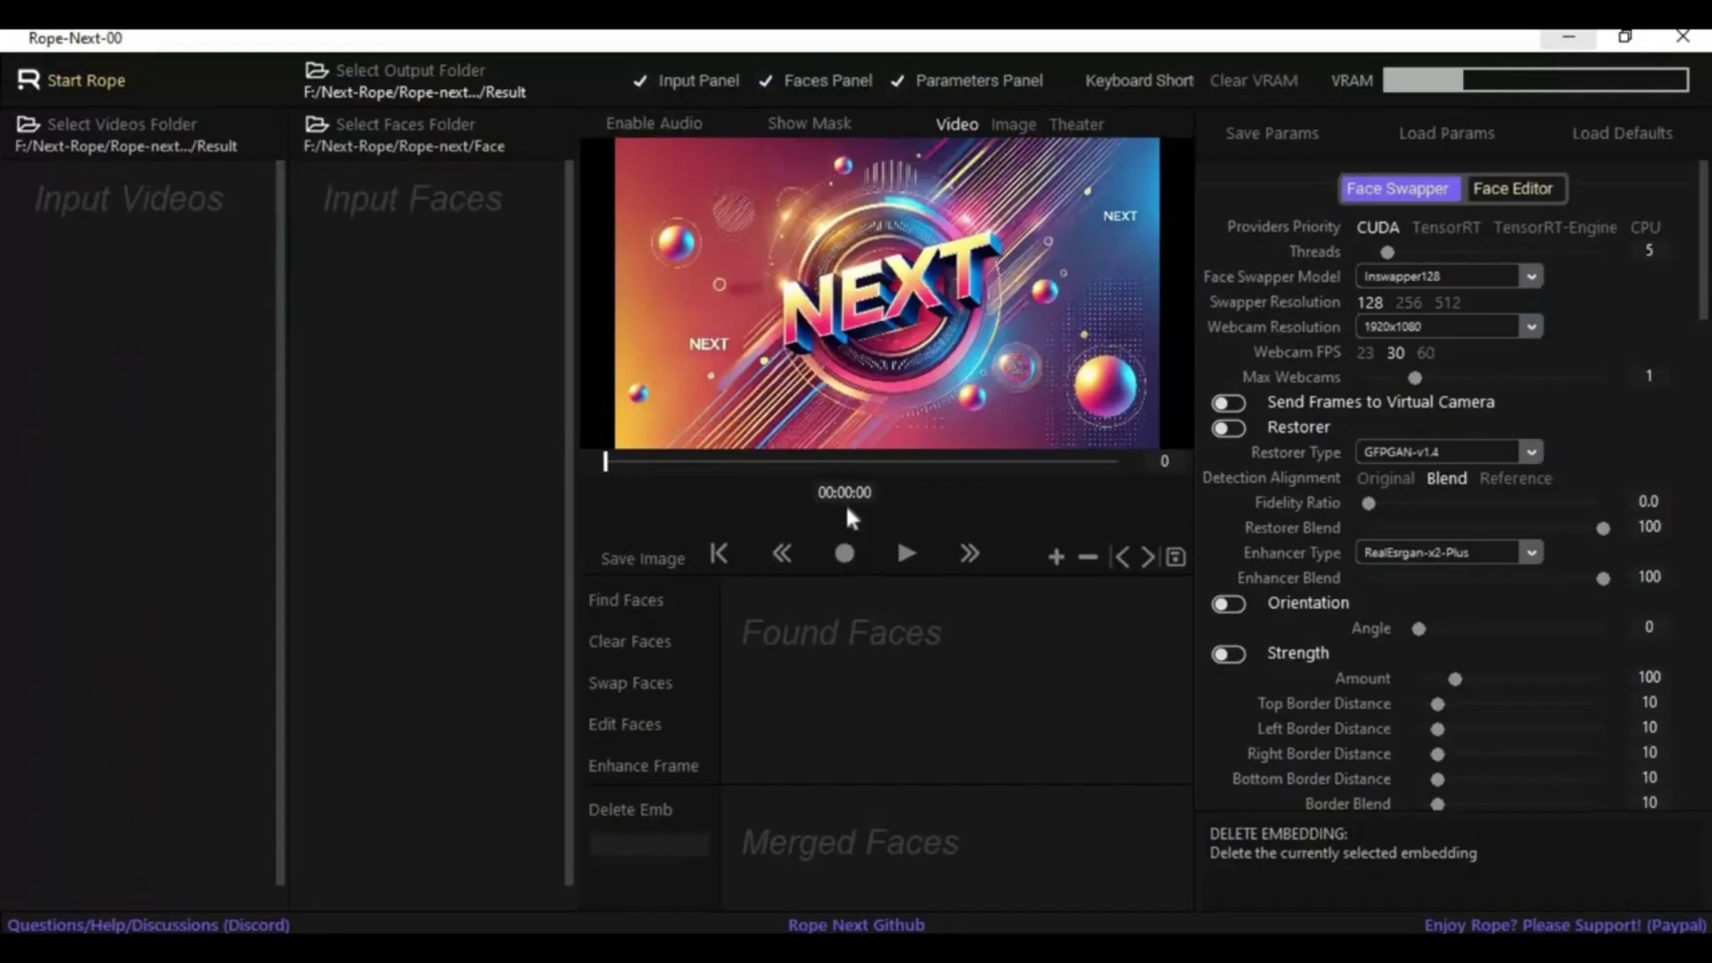
- Set the videos folder to Result, faces folder to Face, and output folder to Result
left_click(34, 131)
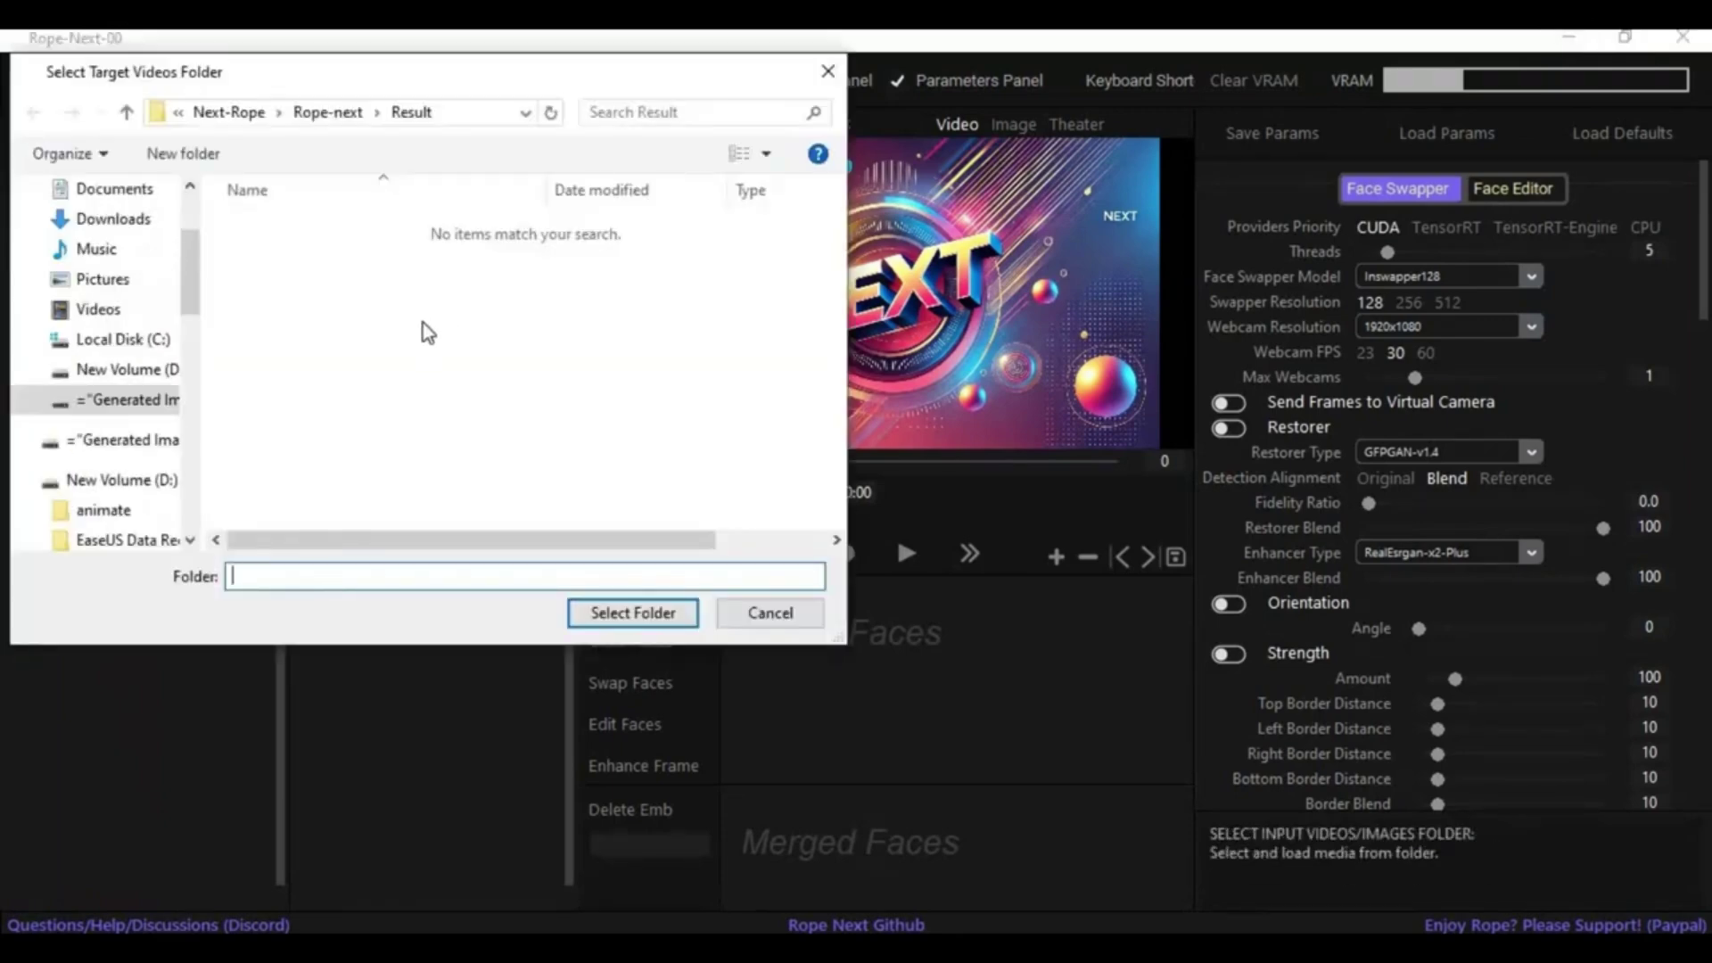
left_click(605, 615)
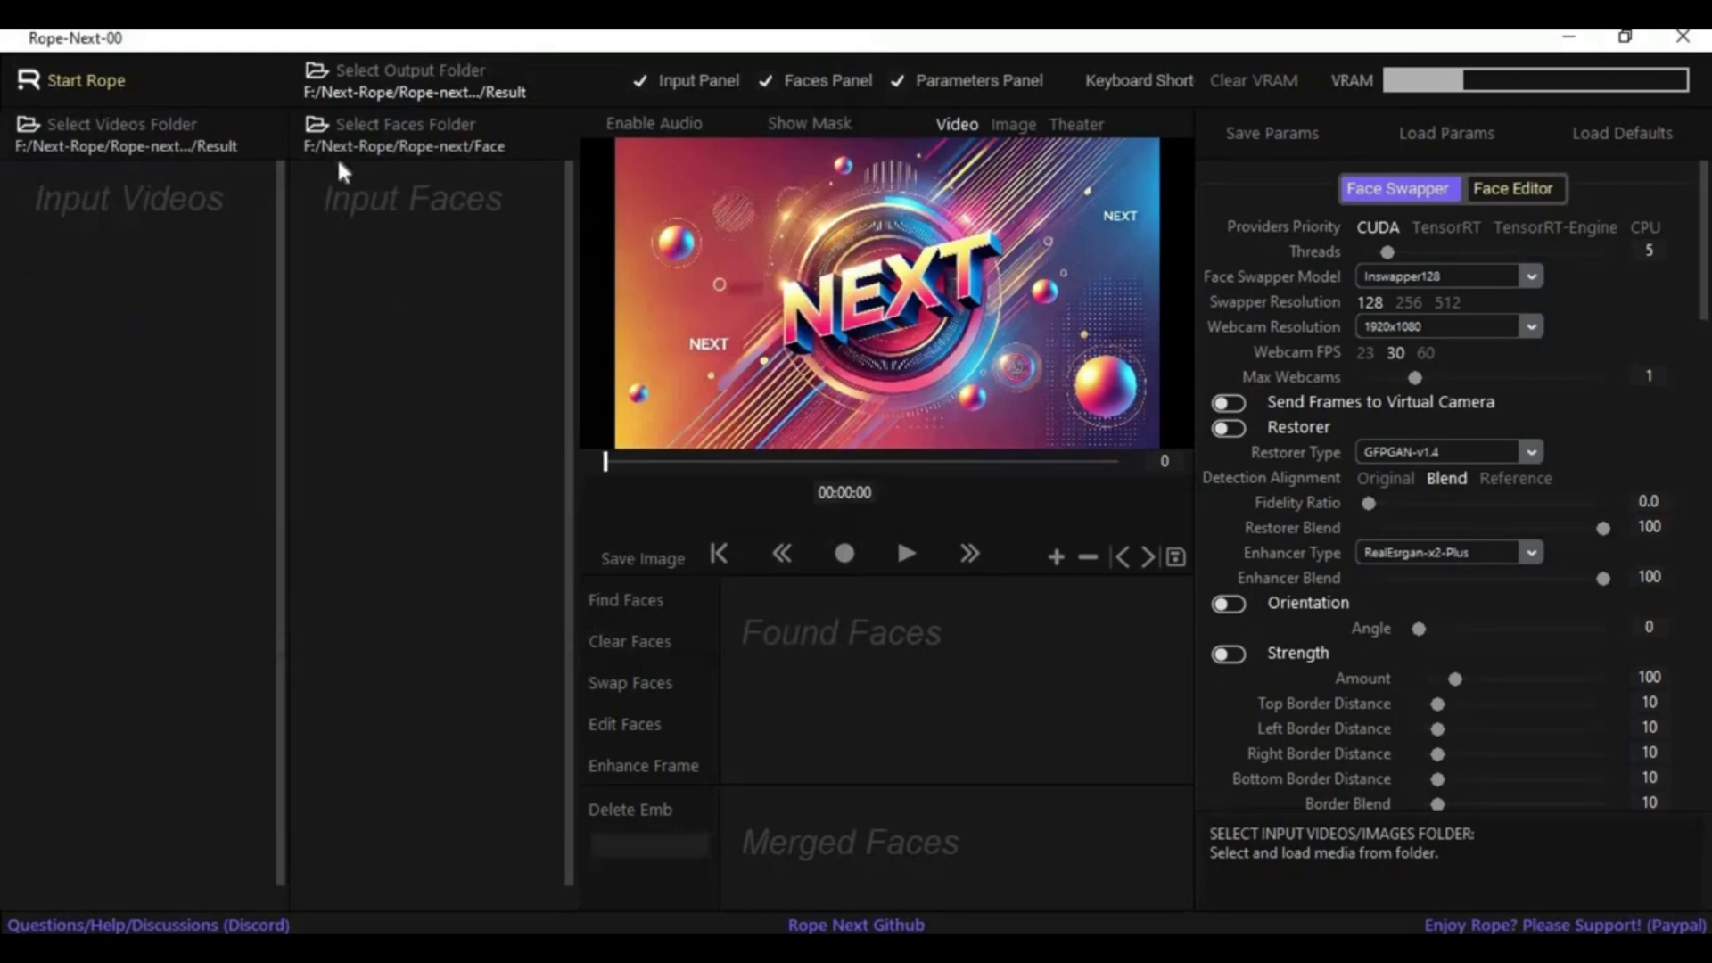
left_click(326, 118)
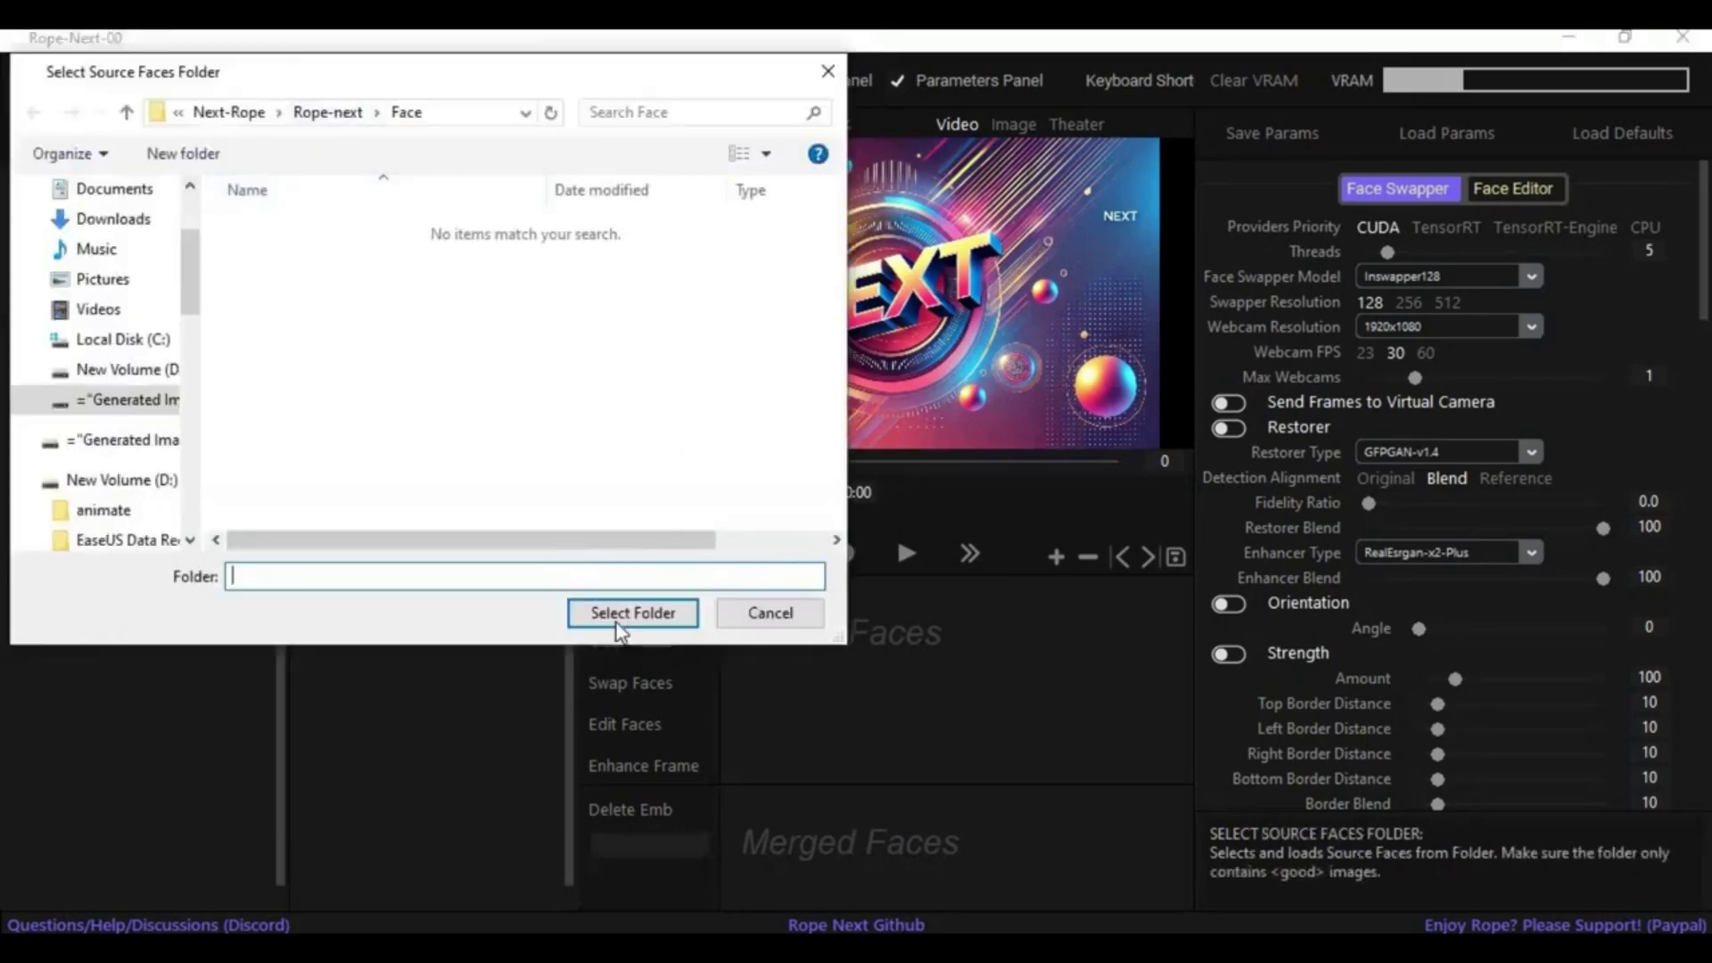
left_click(619, 616)
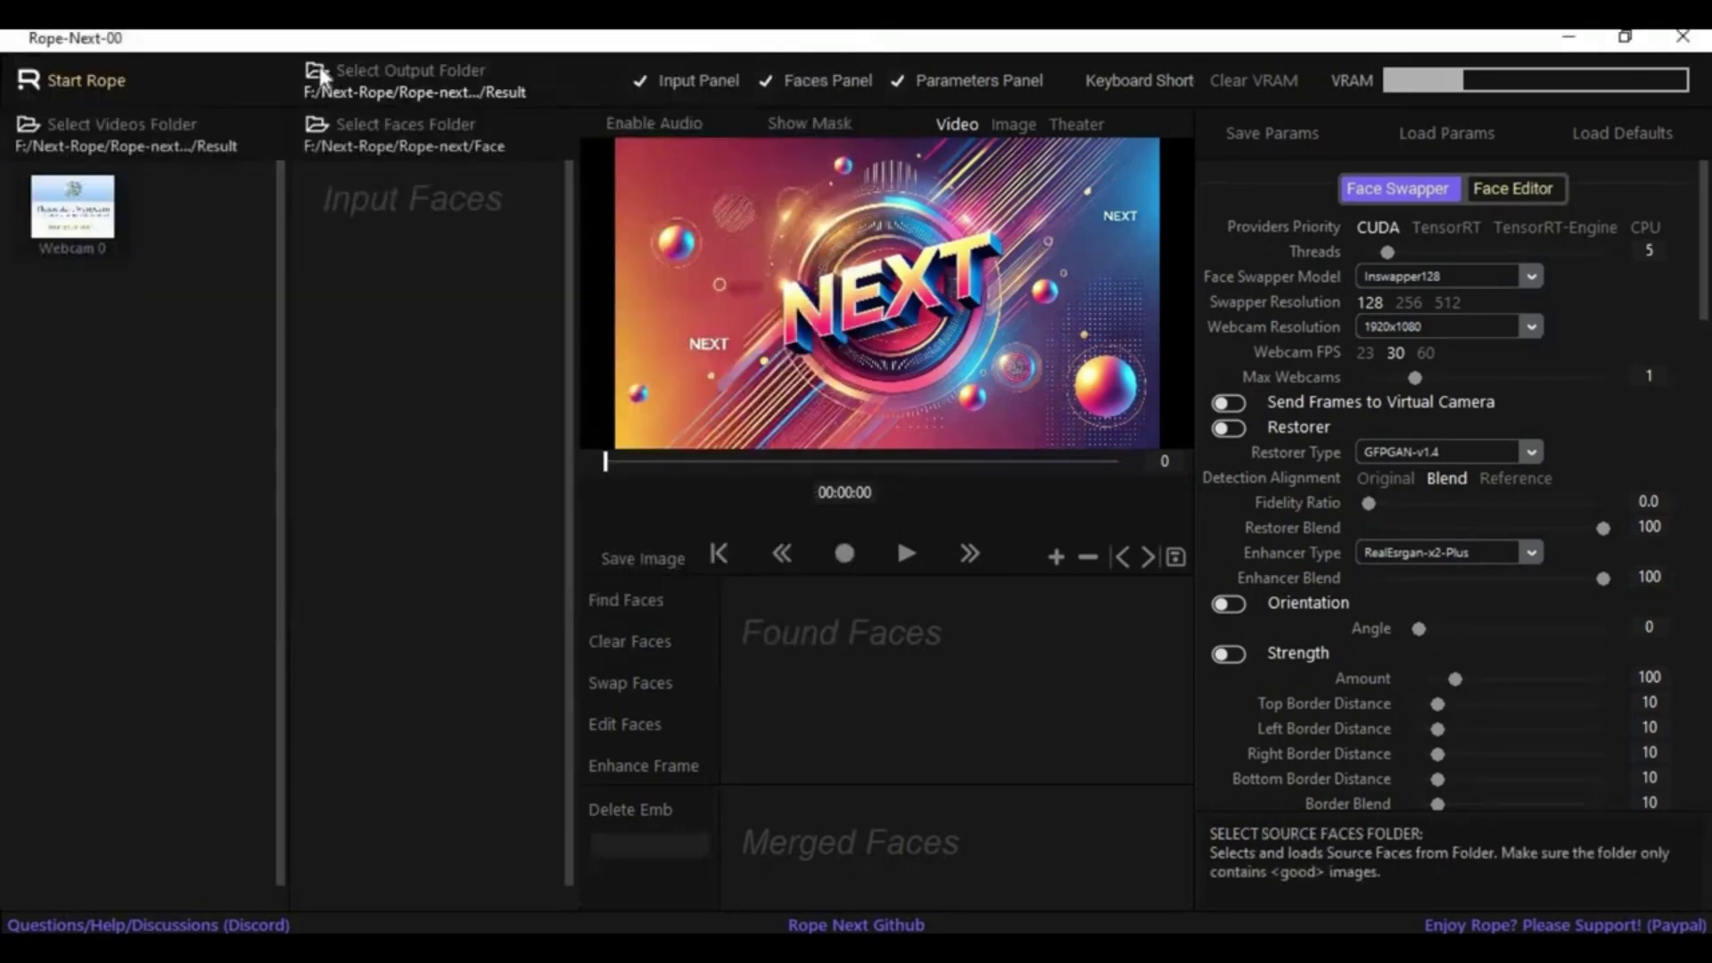
left_click(320, 65)
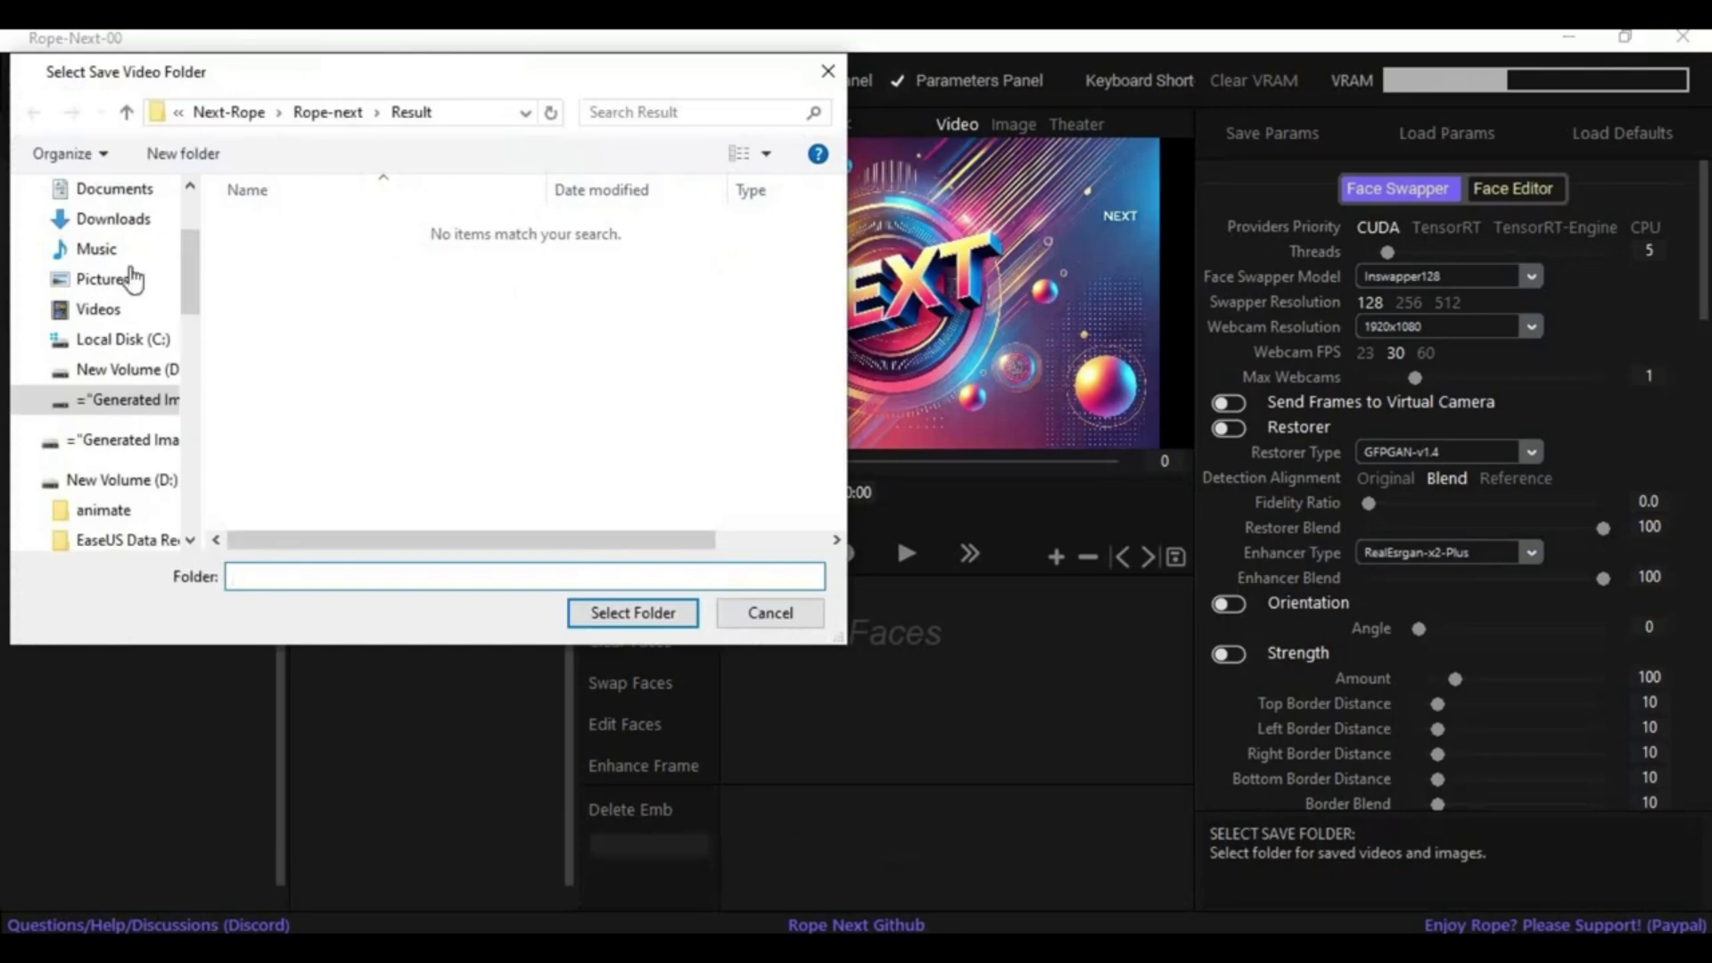
left_click(643, 613)
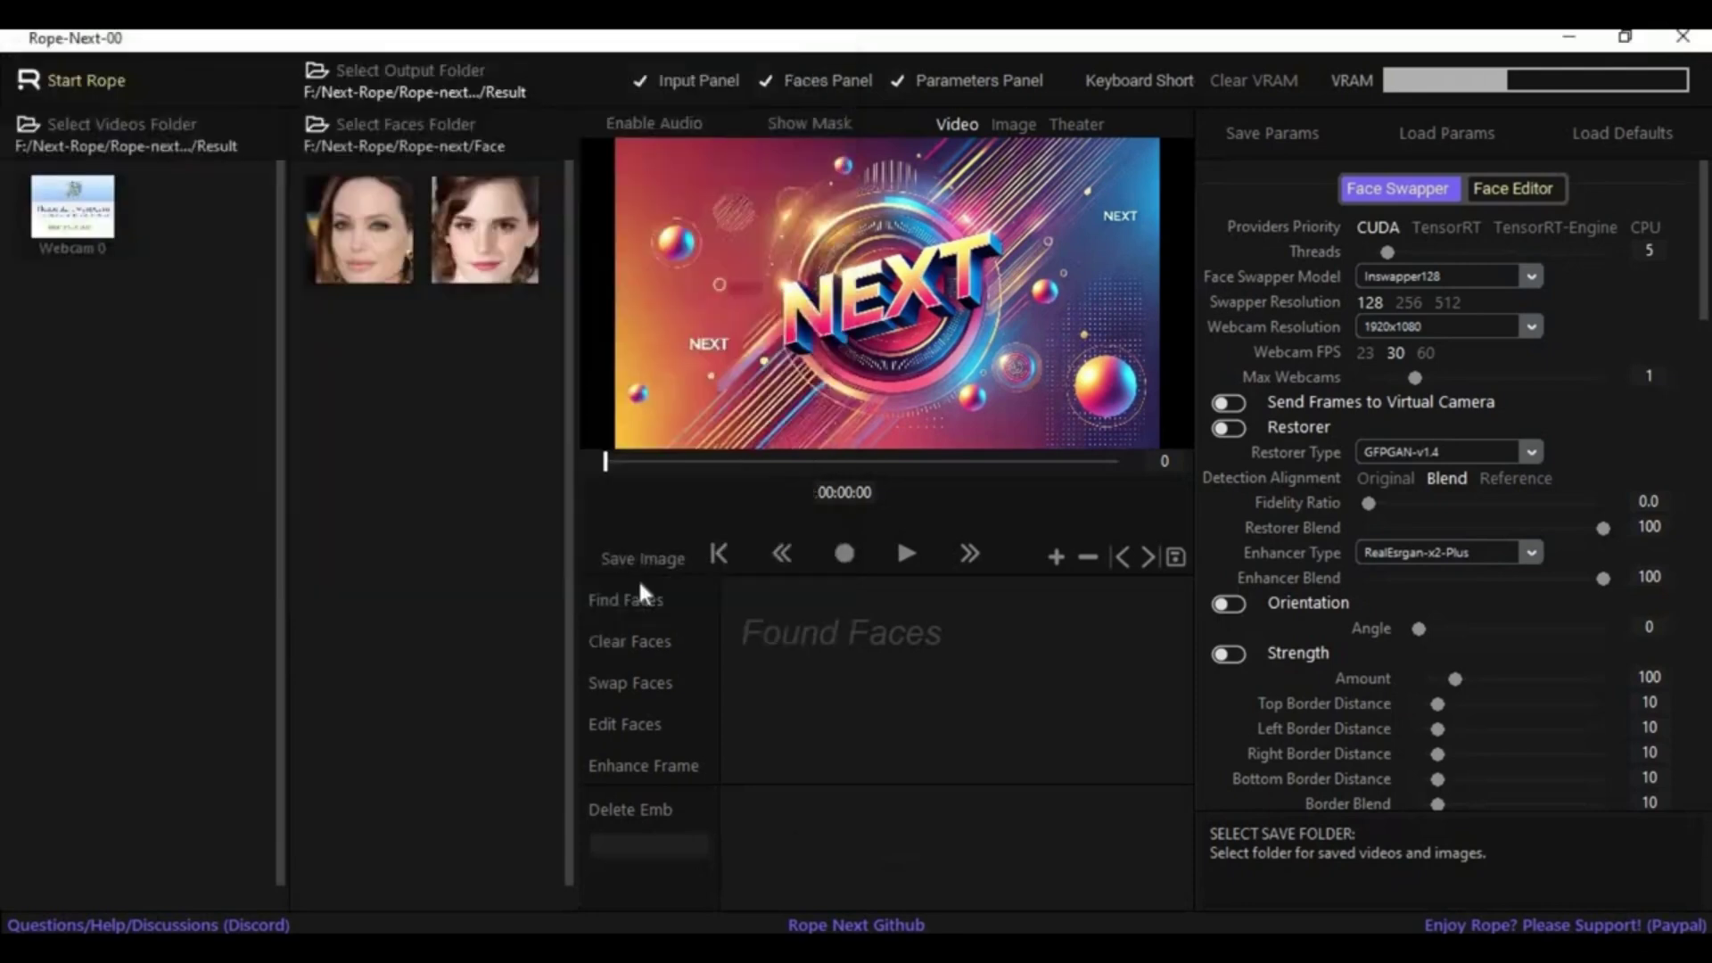
- Switch to Image mode, load the first input image, and run Find Faces
left_click(1015, 124)
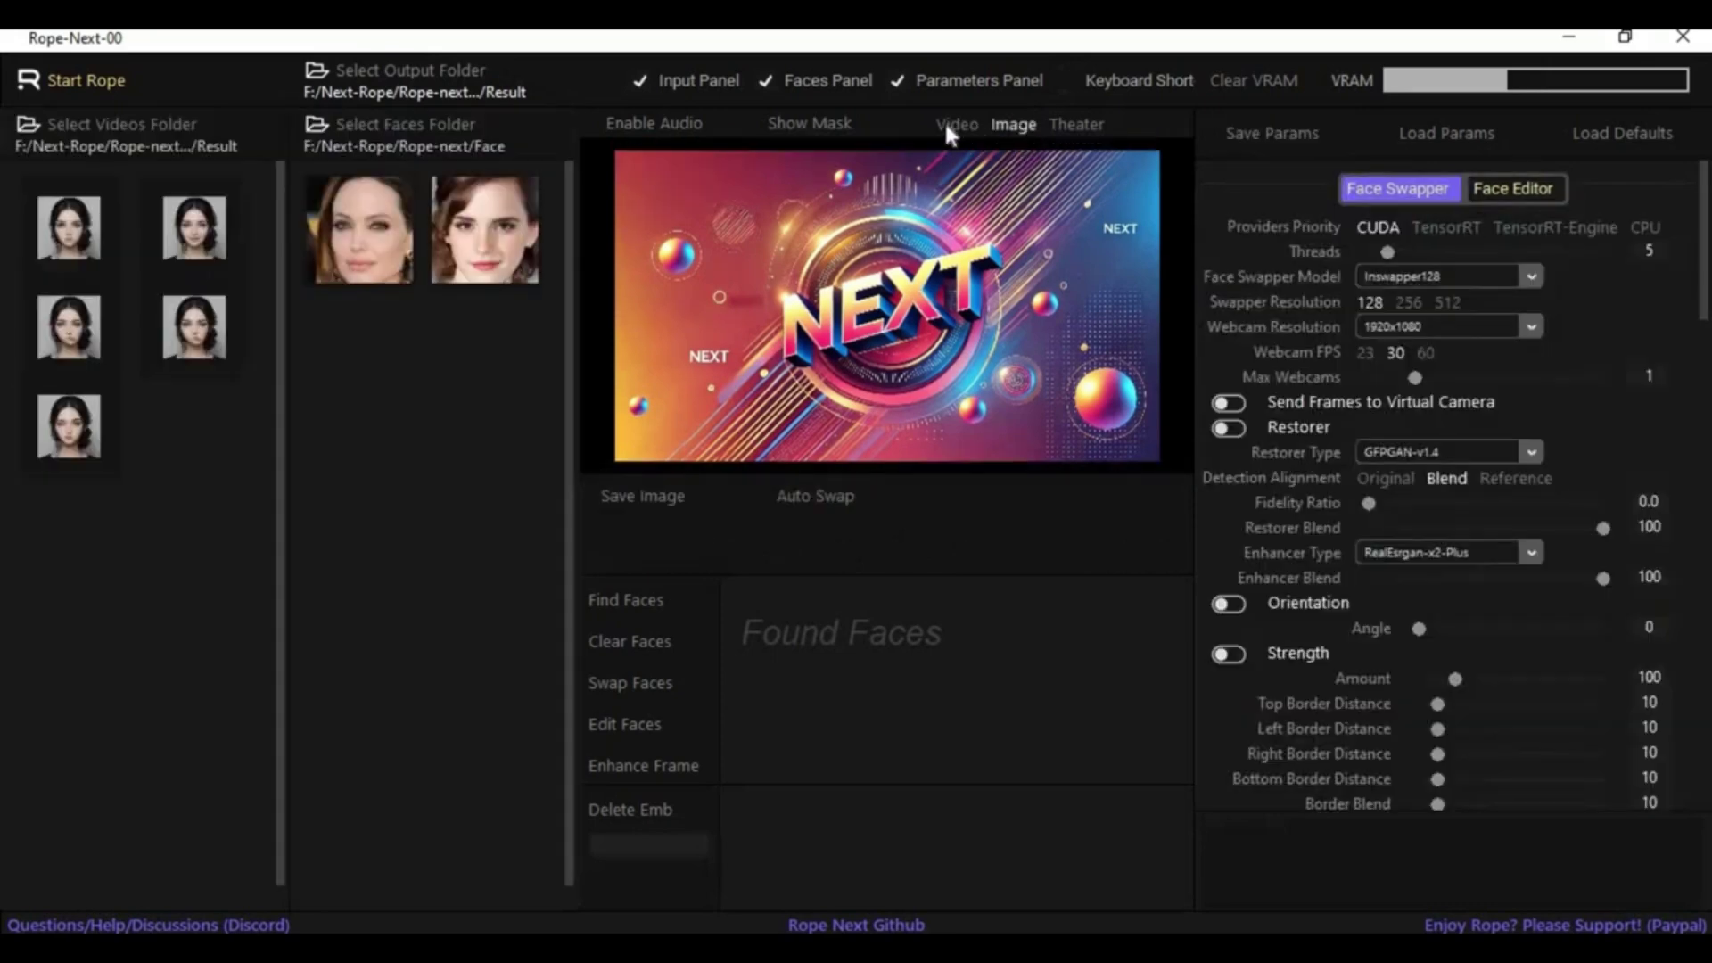
left_click(944, 120)
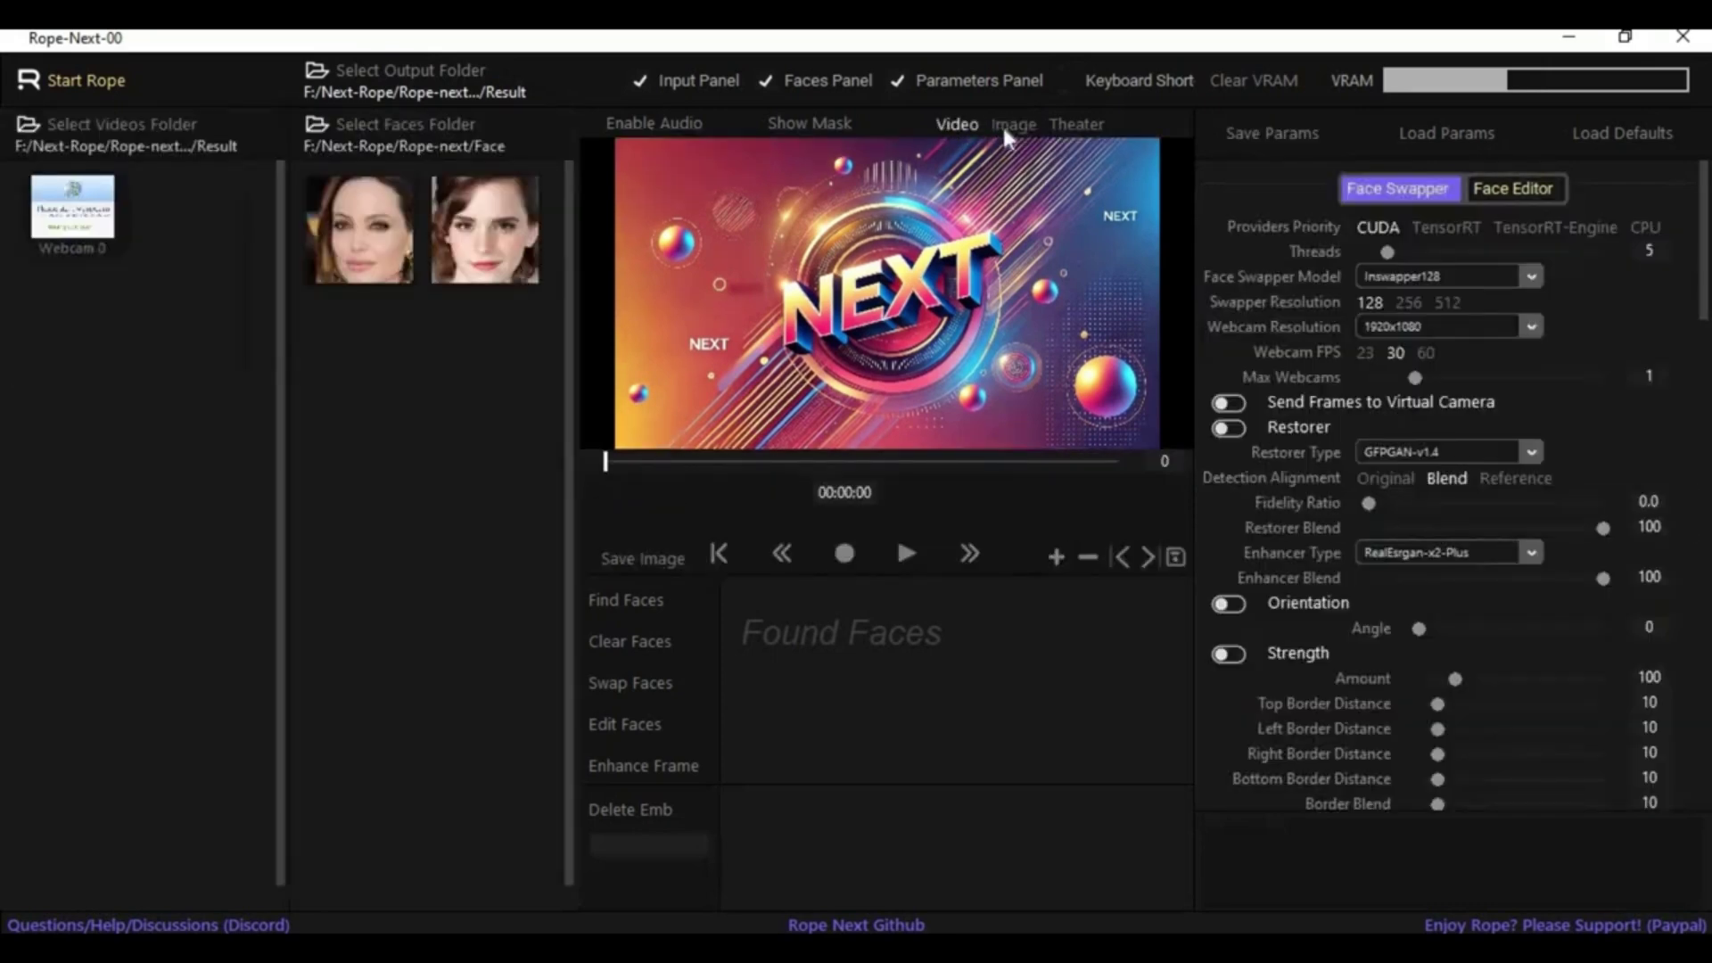
left_click(991, 125)
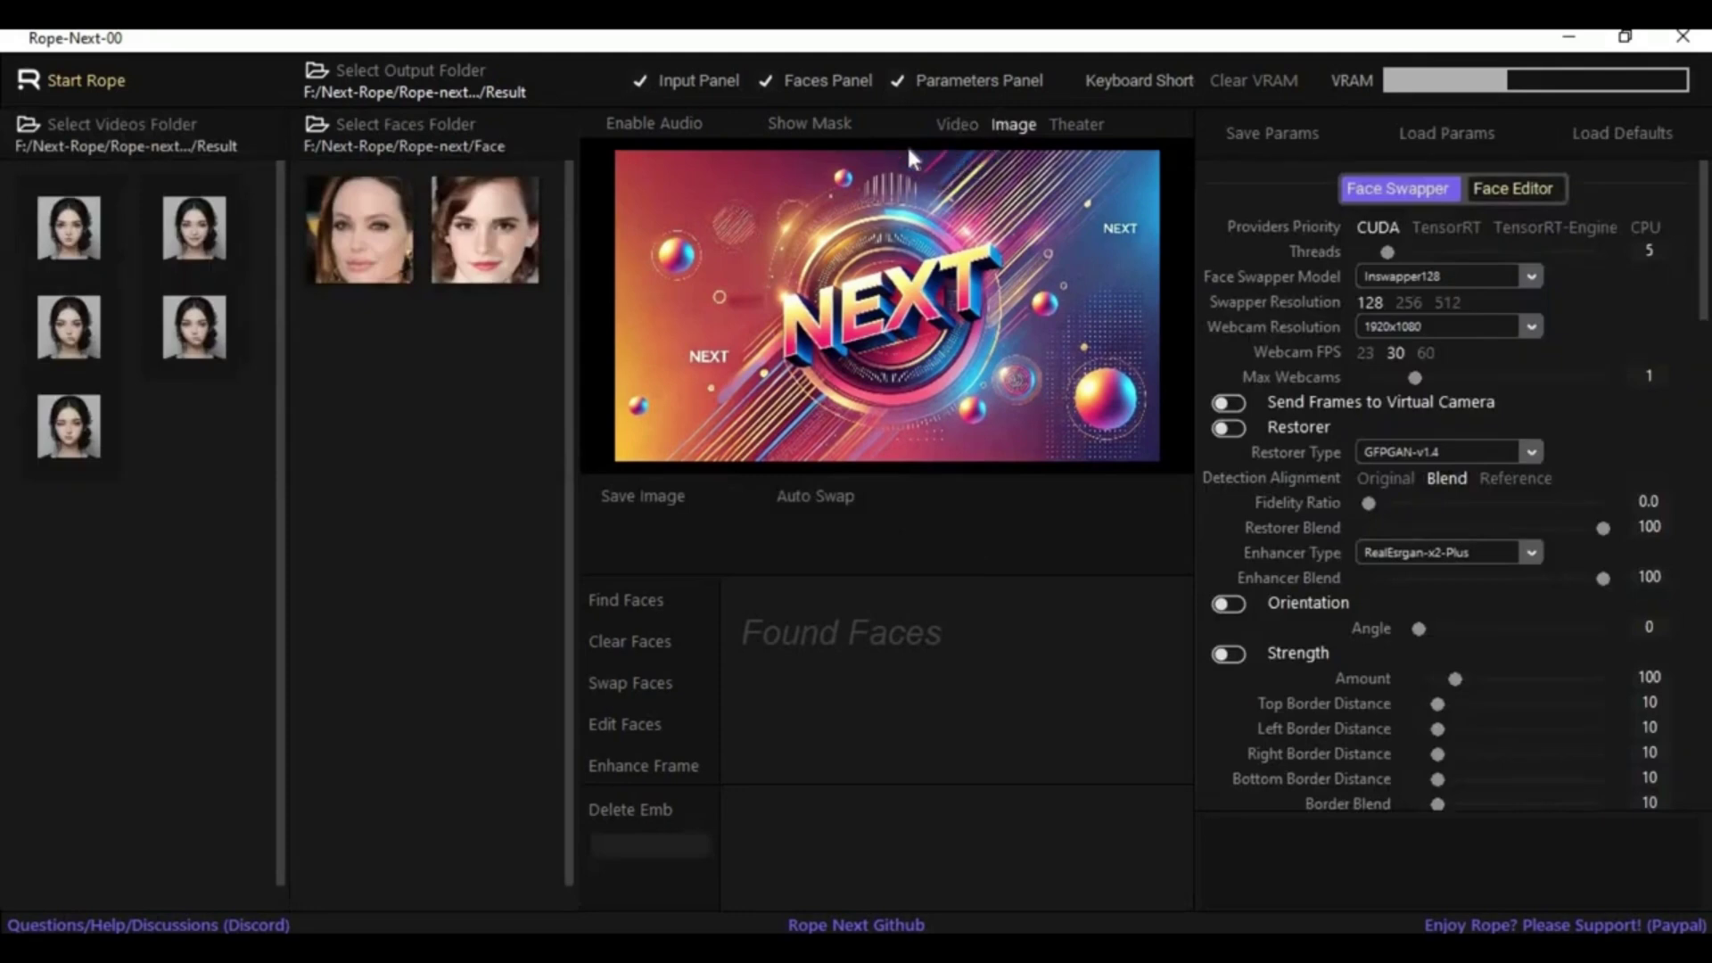
left_click(65, 240)
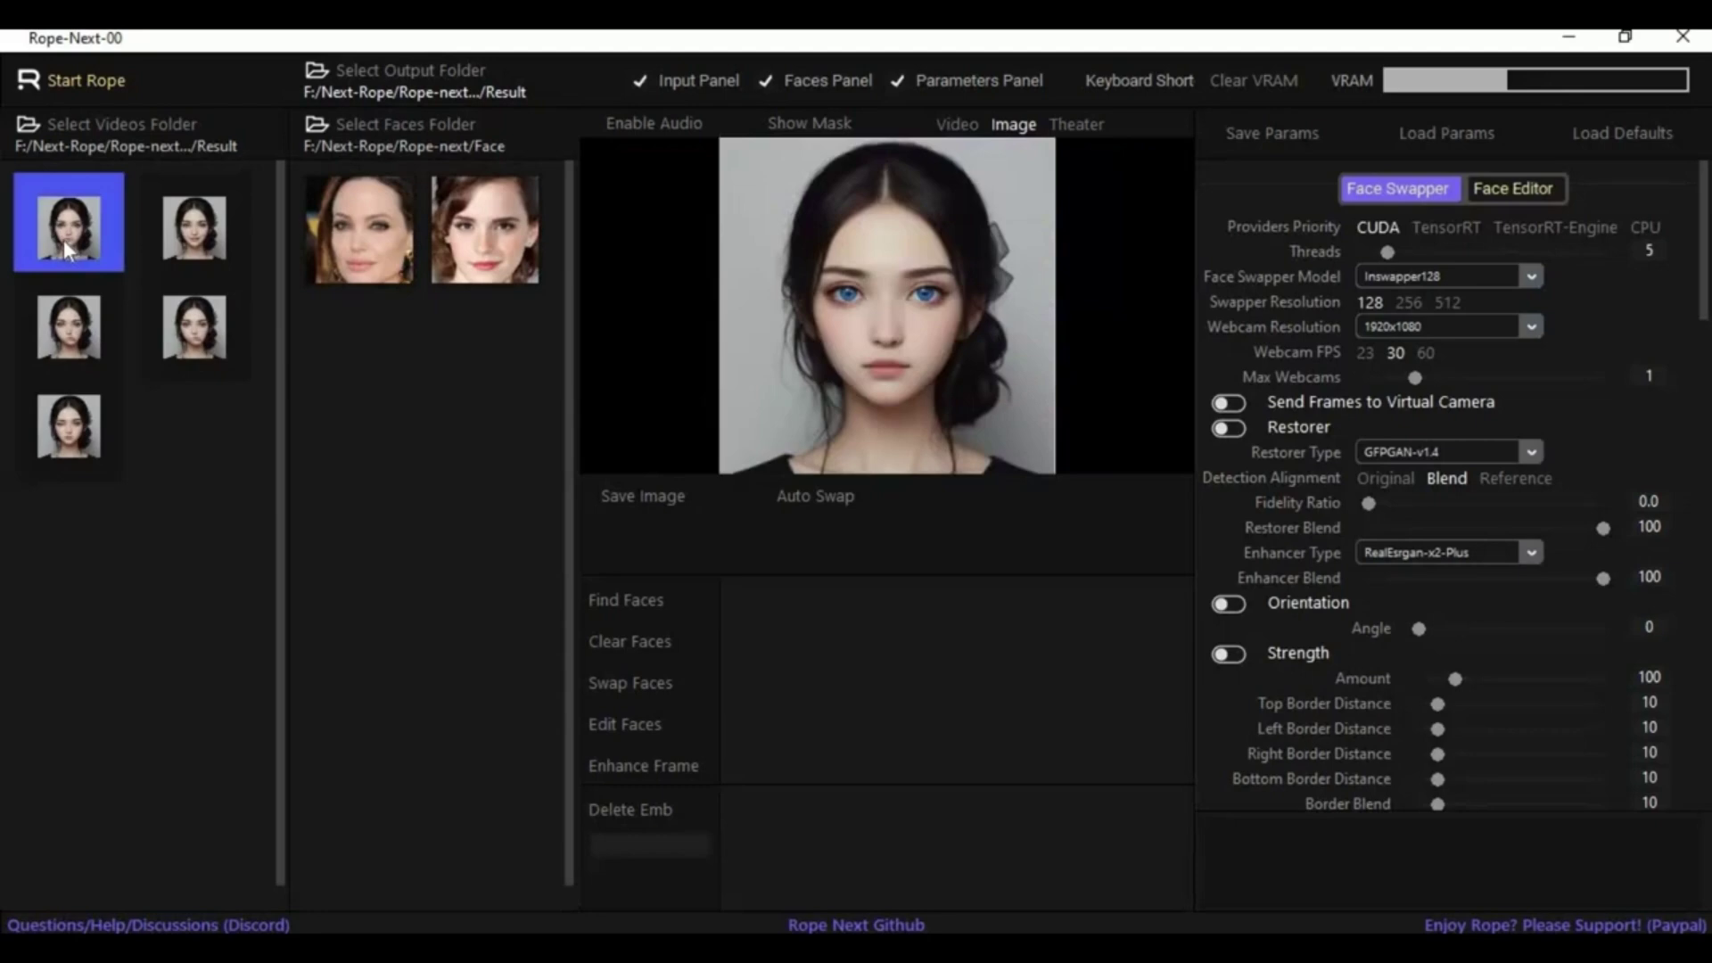
left_click(628, 596)
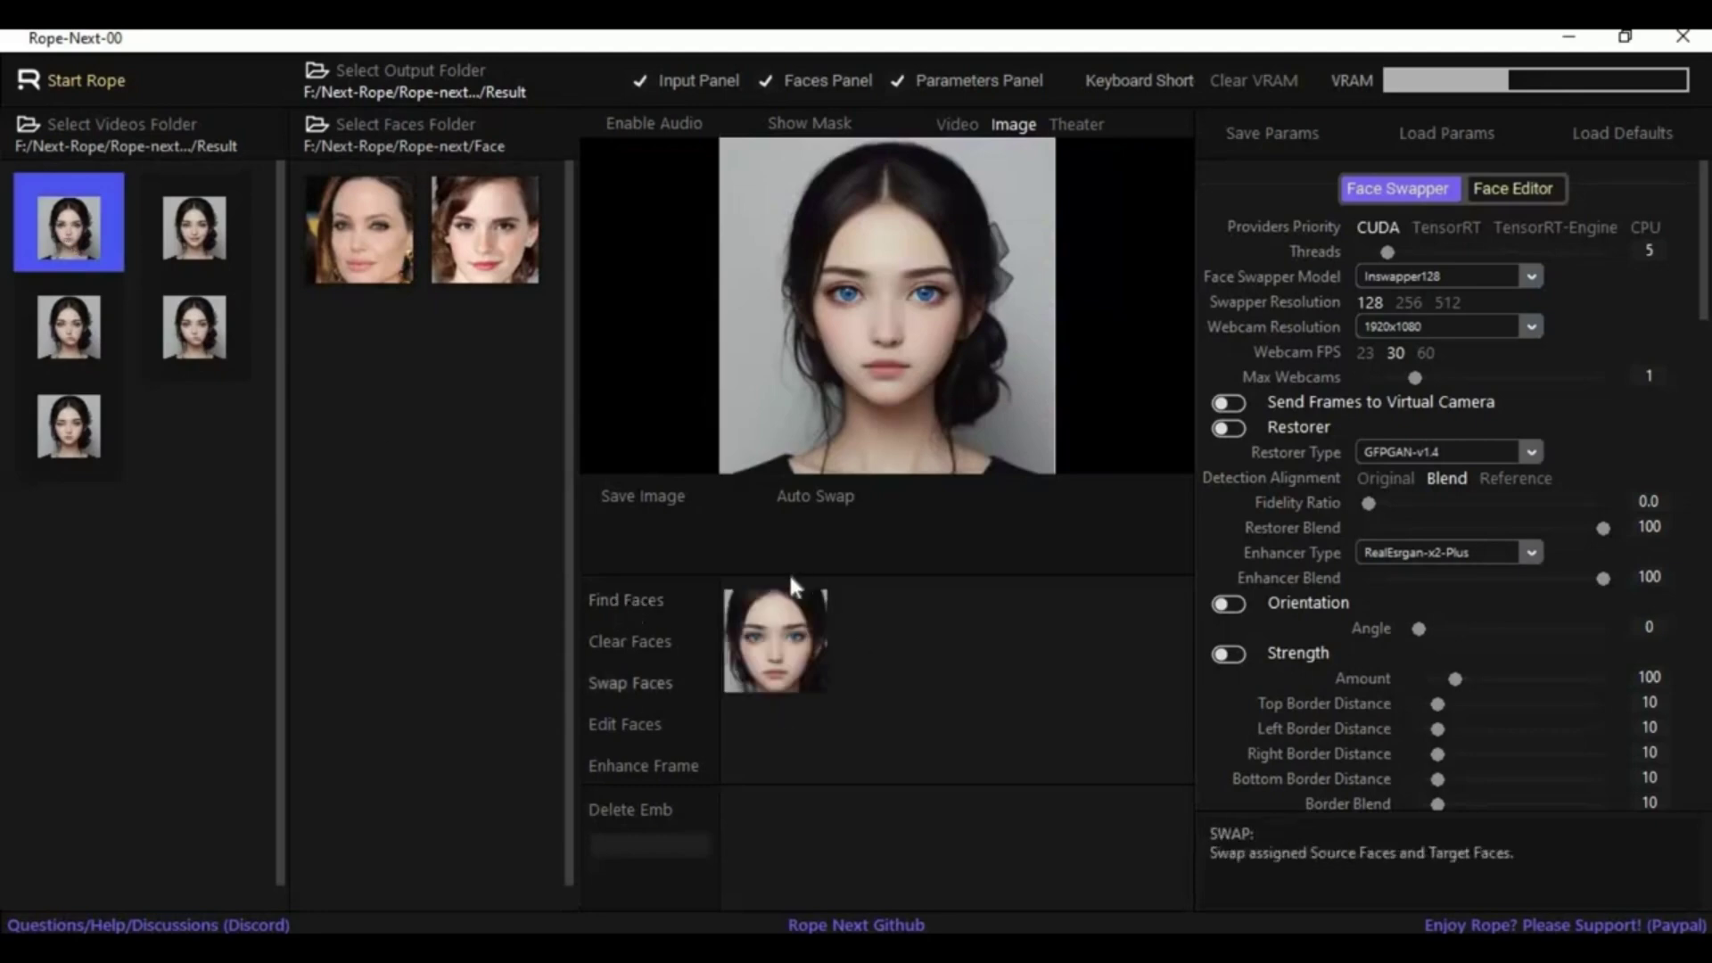
- Target the detected face and apply the second source face, briefly trying the first
left_click(777, 656)
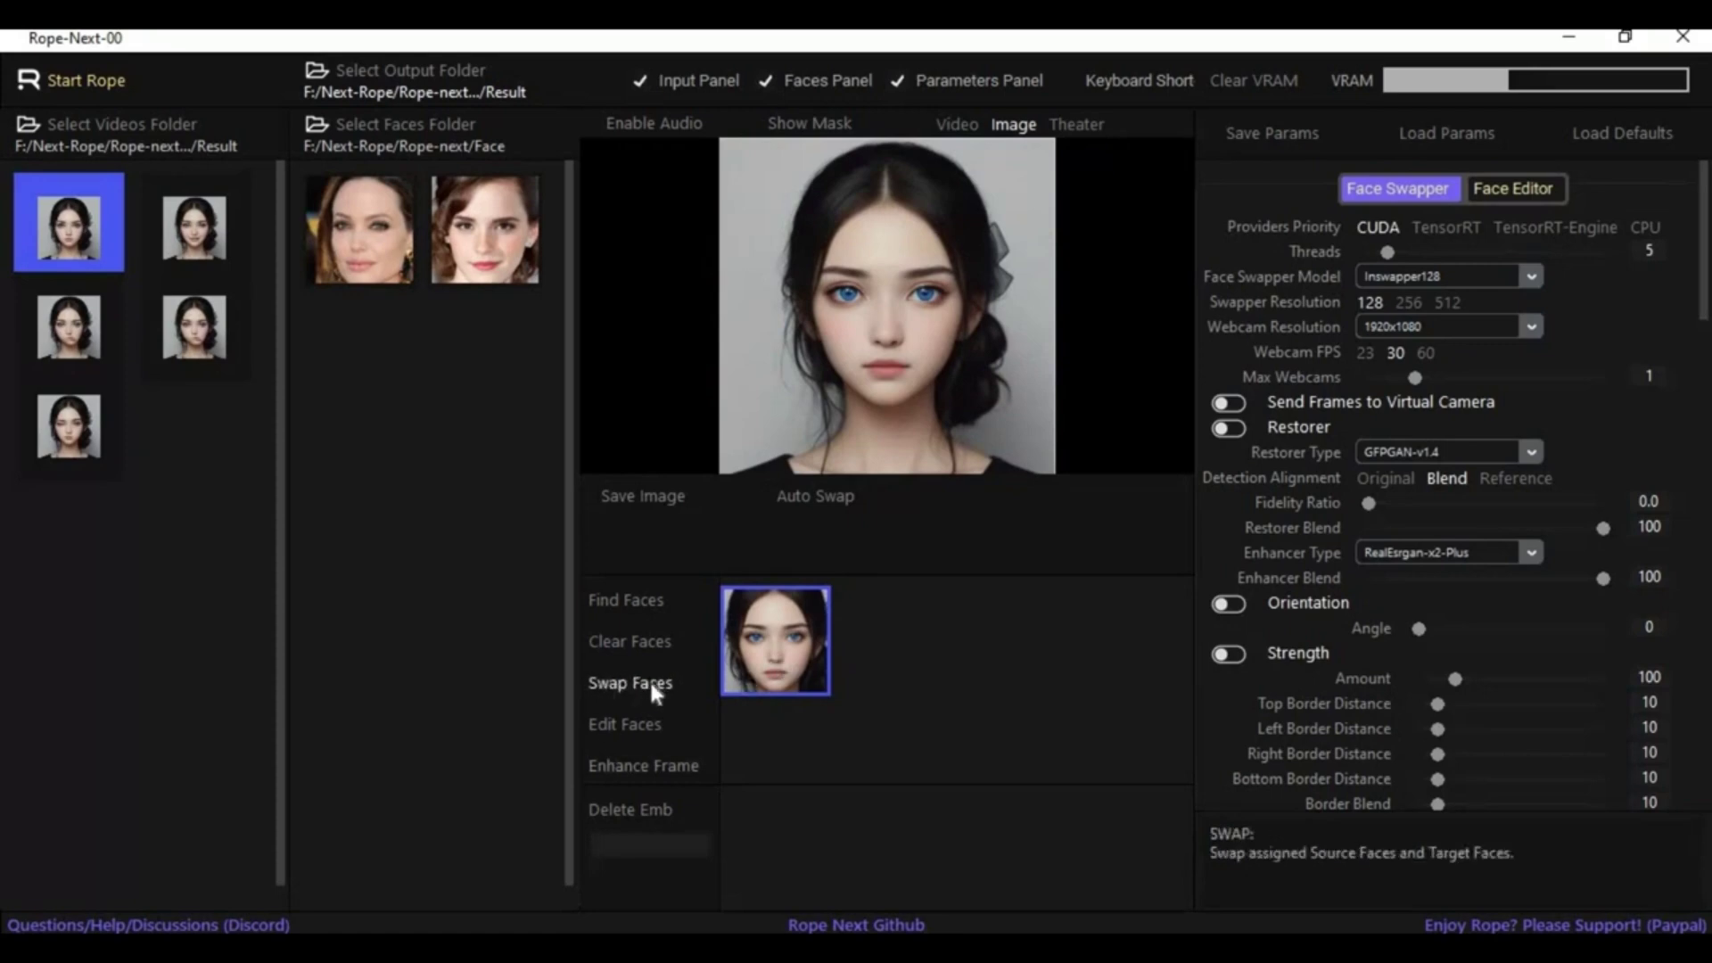
left_click(500, 237)
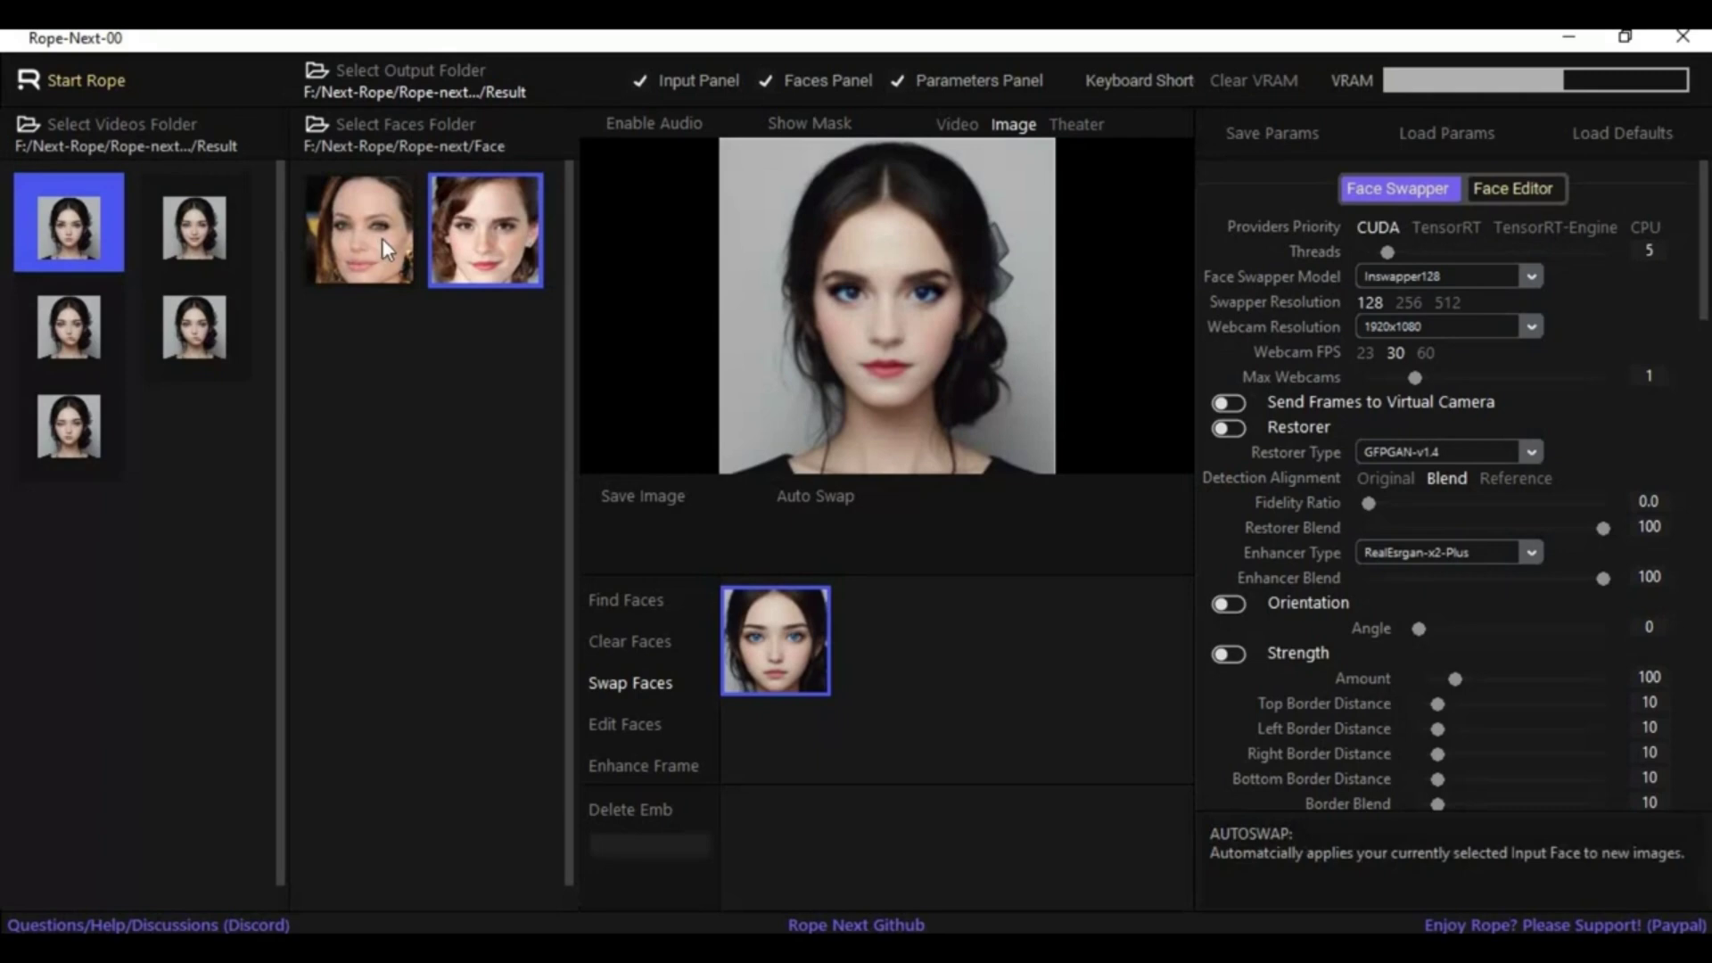
left_click(379, 239)
left_click(488, 241)
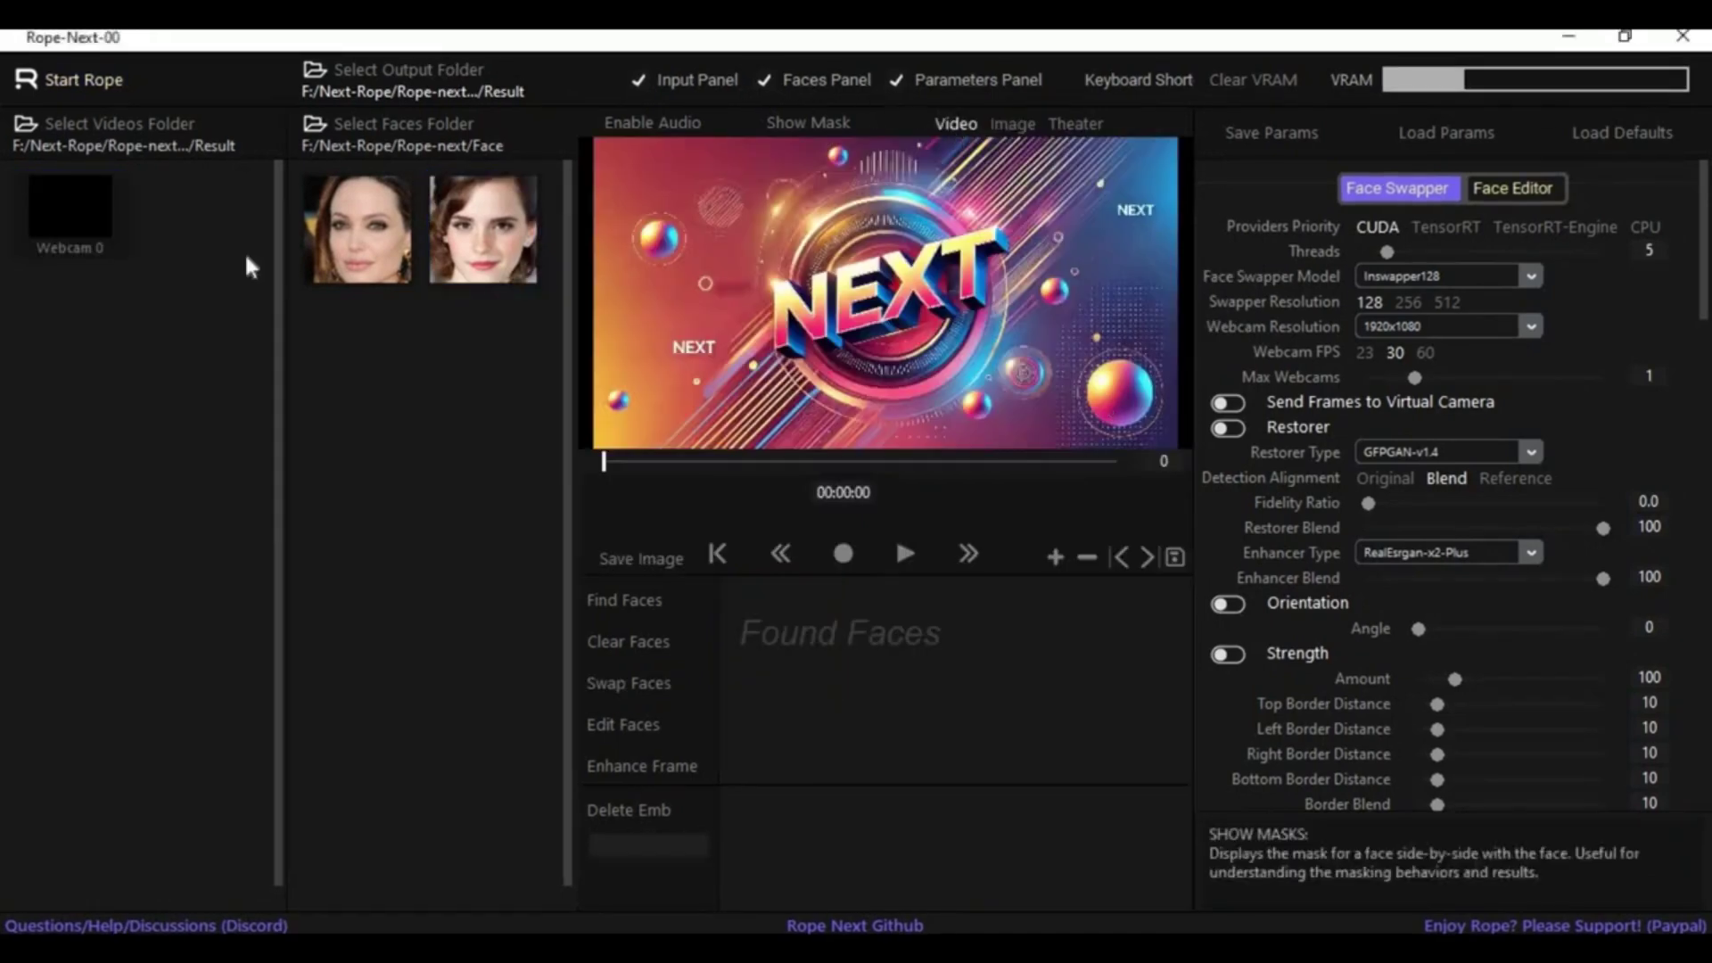
- Play the Webcam 0 feed and select its detected face as the target
left_click(81, 232)
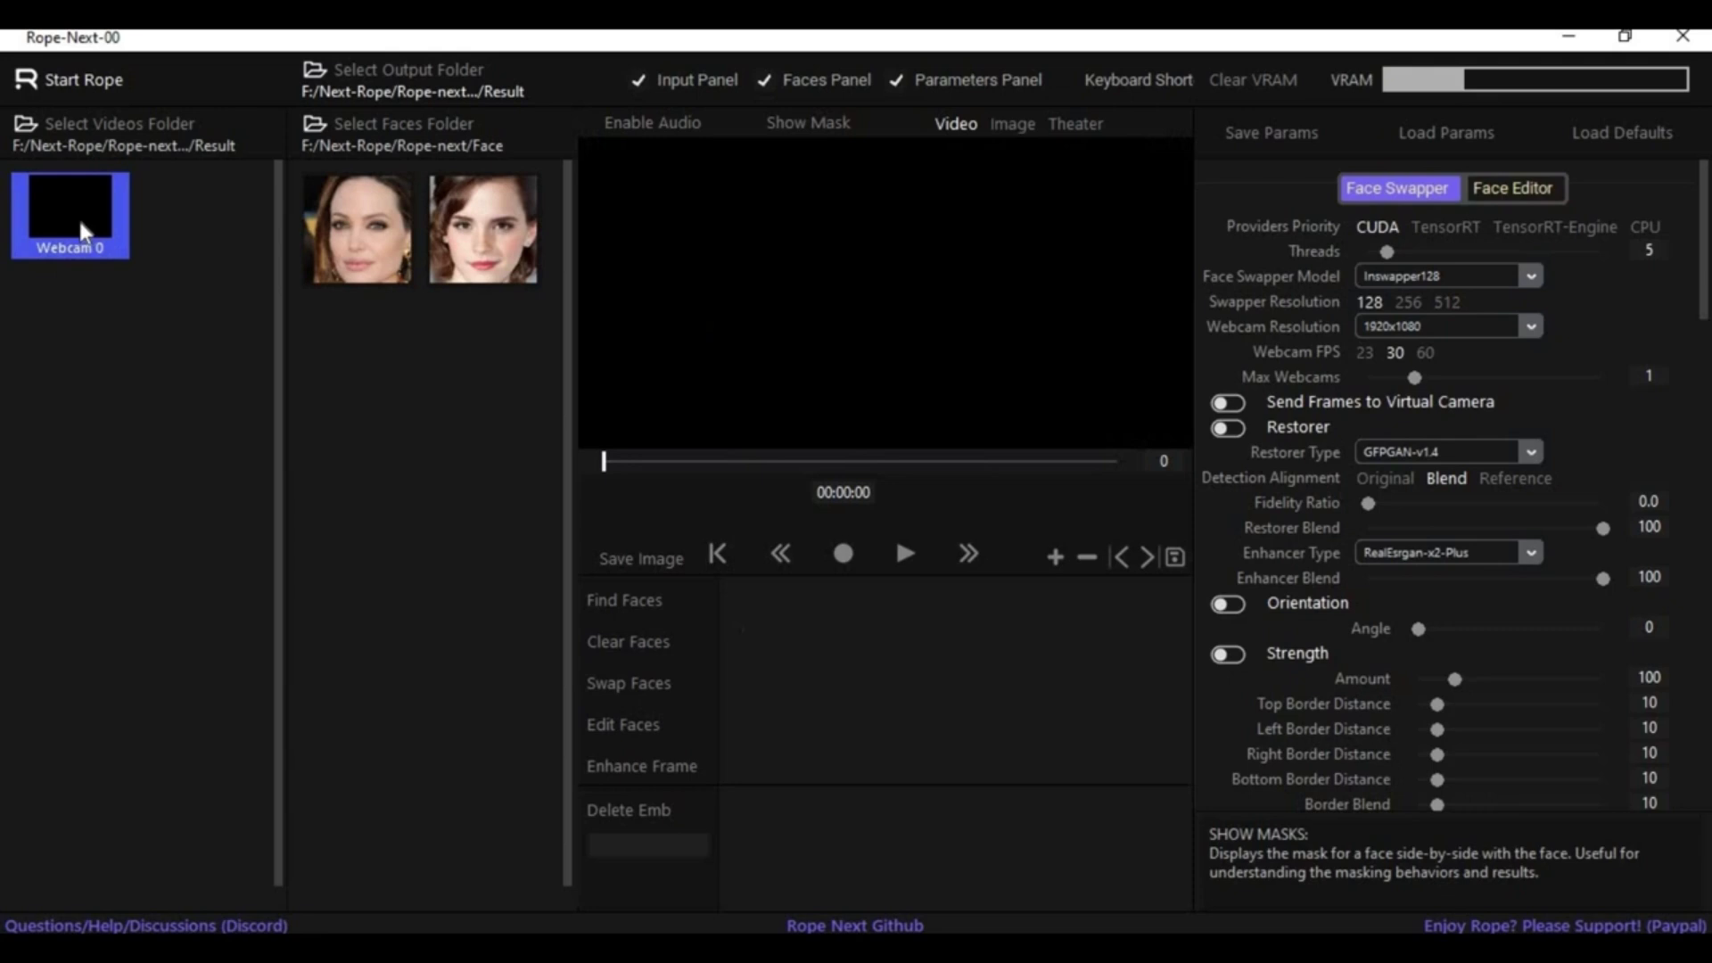
left_click(906, 552)
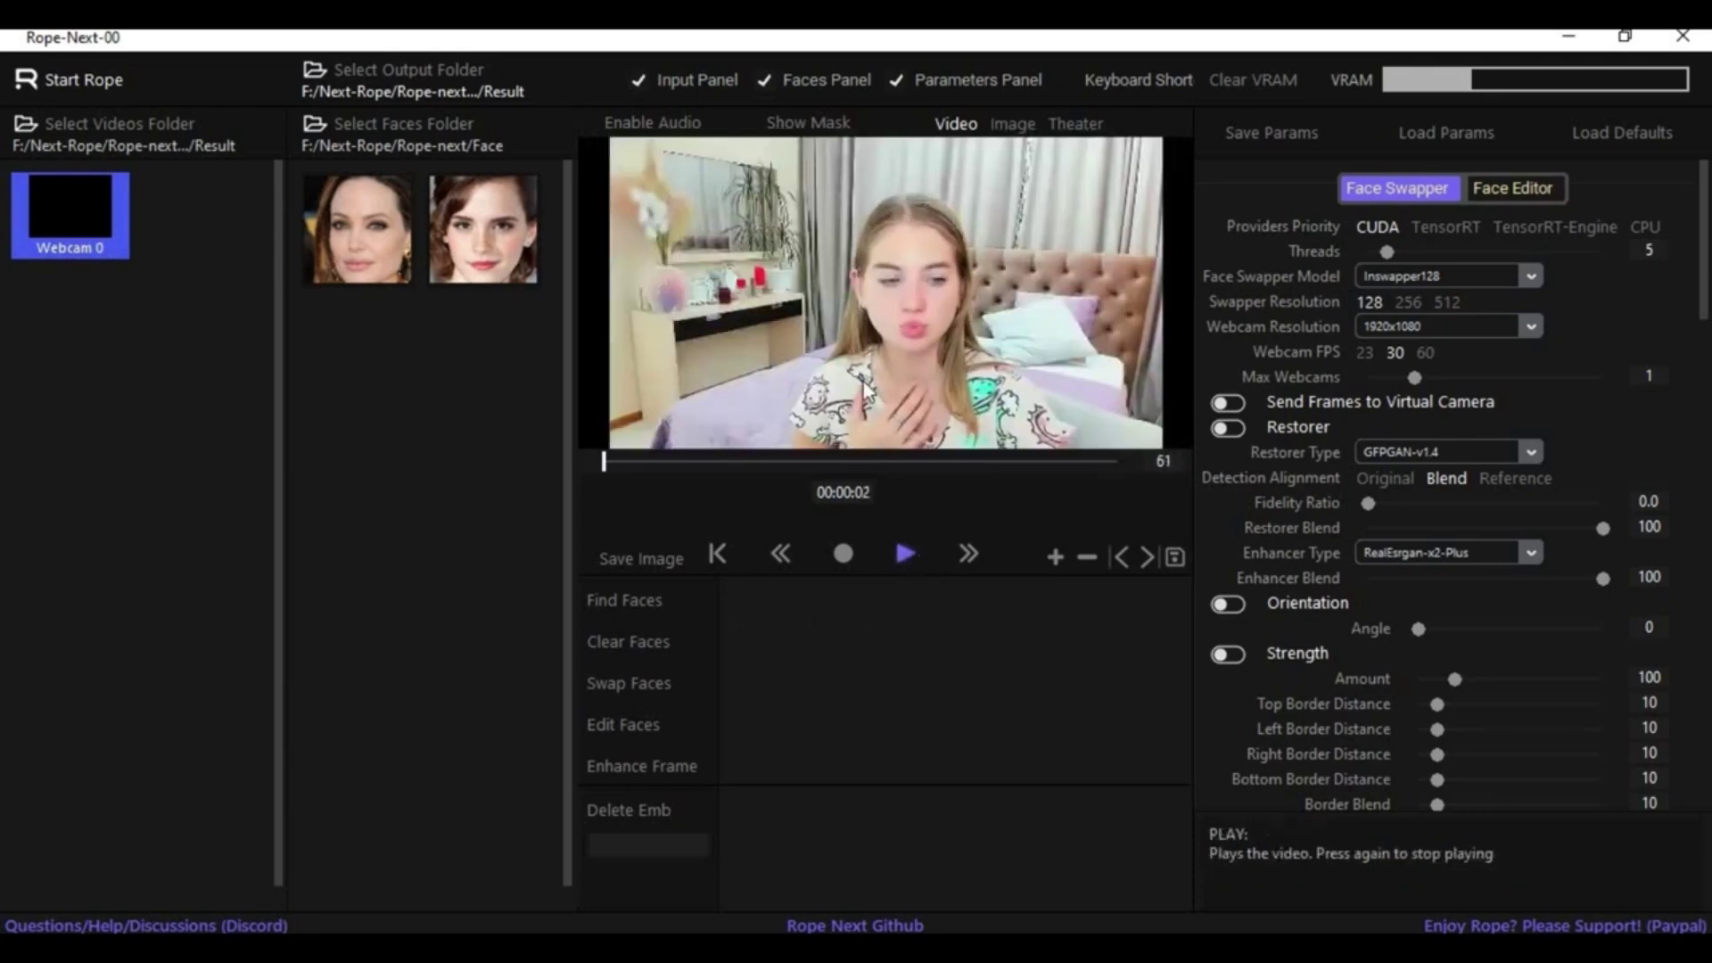
left_click(603, 596)
left_click(788, 652)
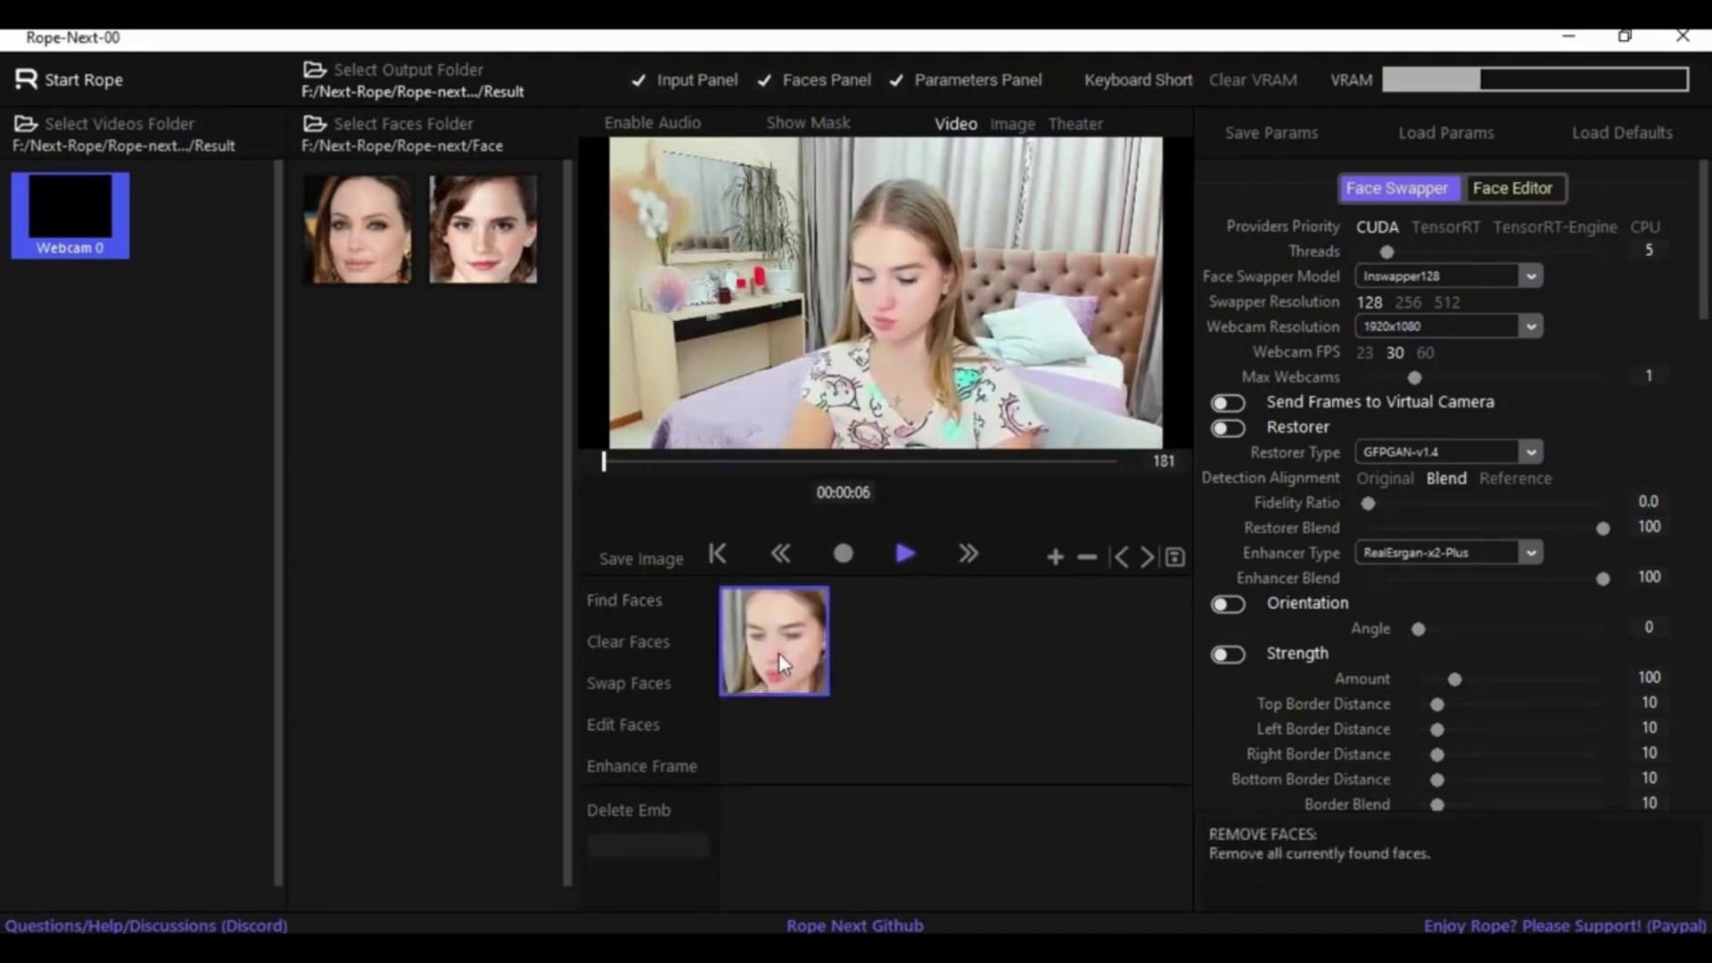
- Enable Swap Faces with the second source face, briefly trying the first
left_click(503, 272)
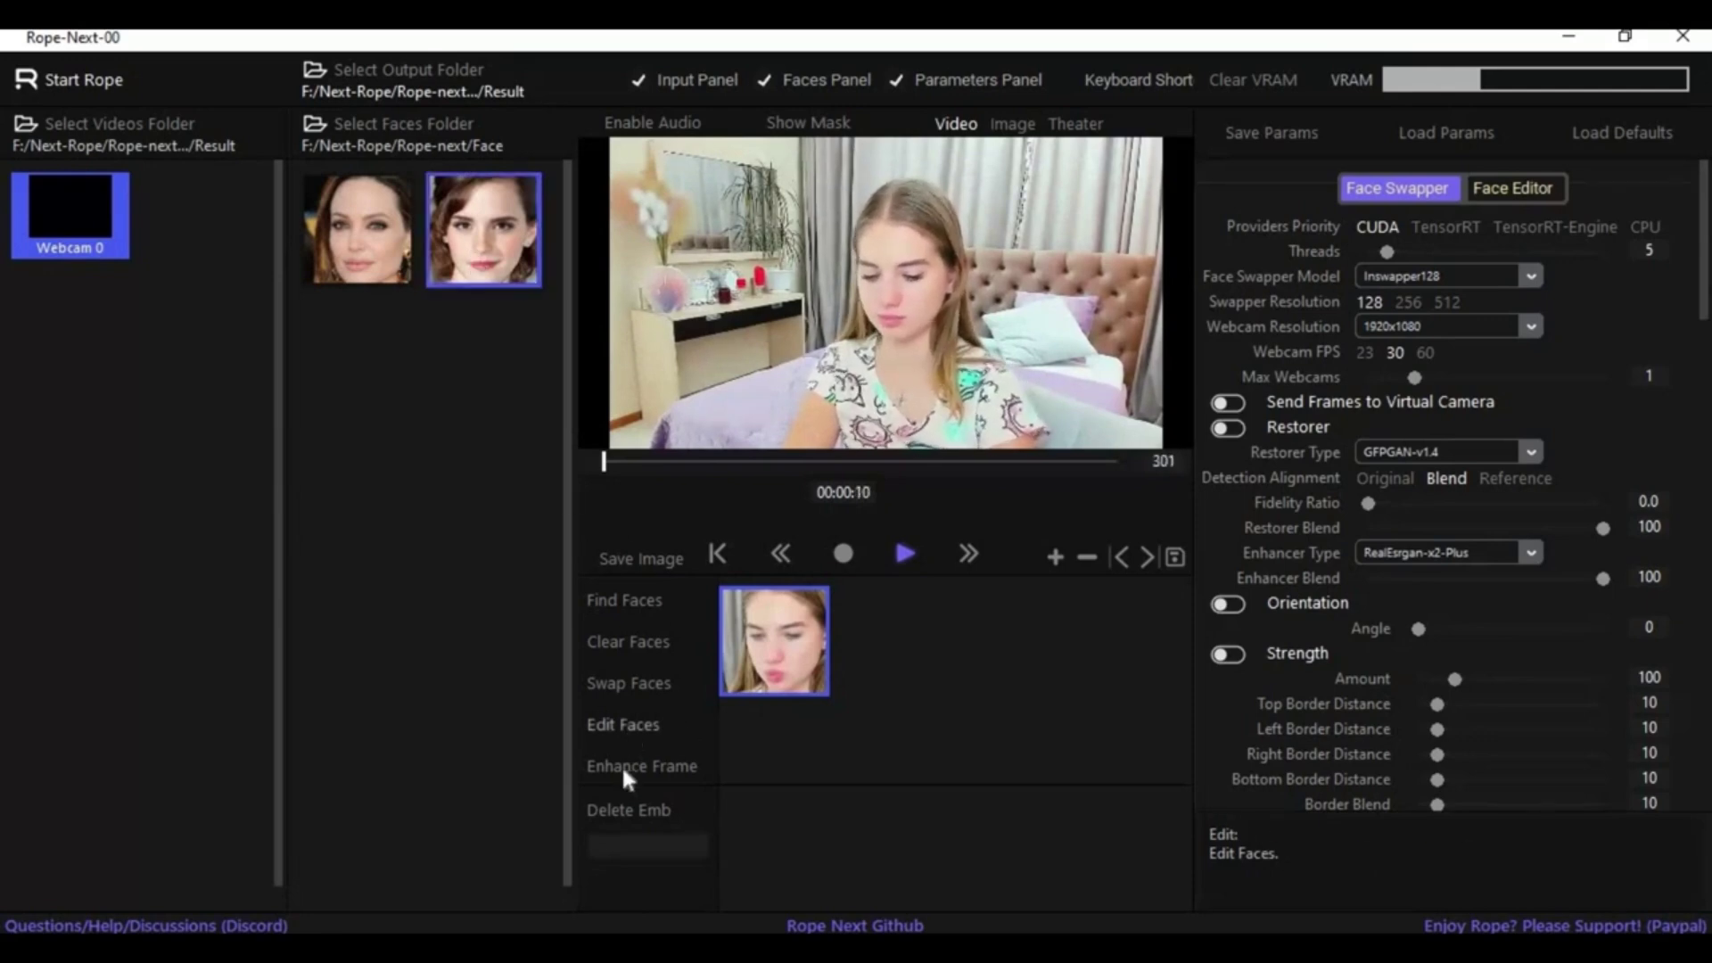
left_click(632, 685)
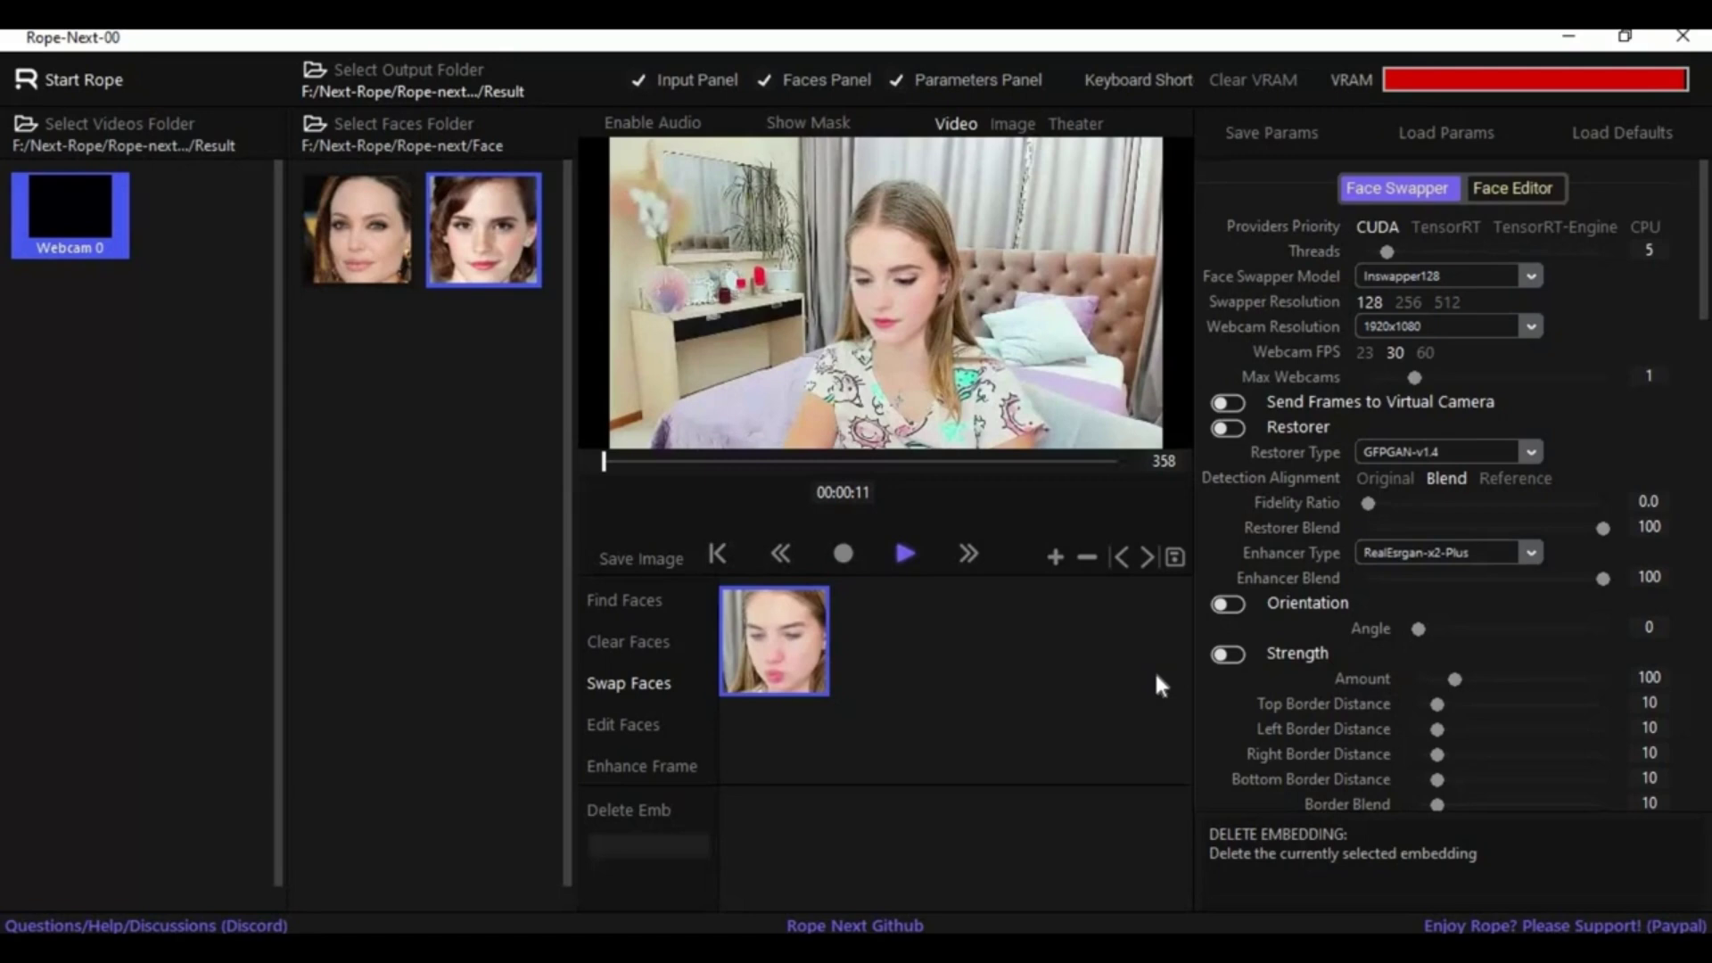
left_click(376, 273)
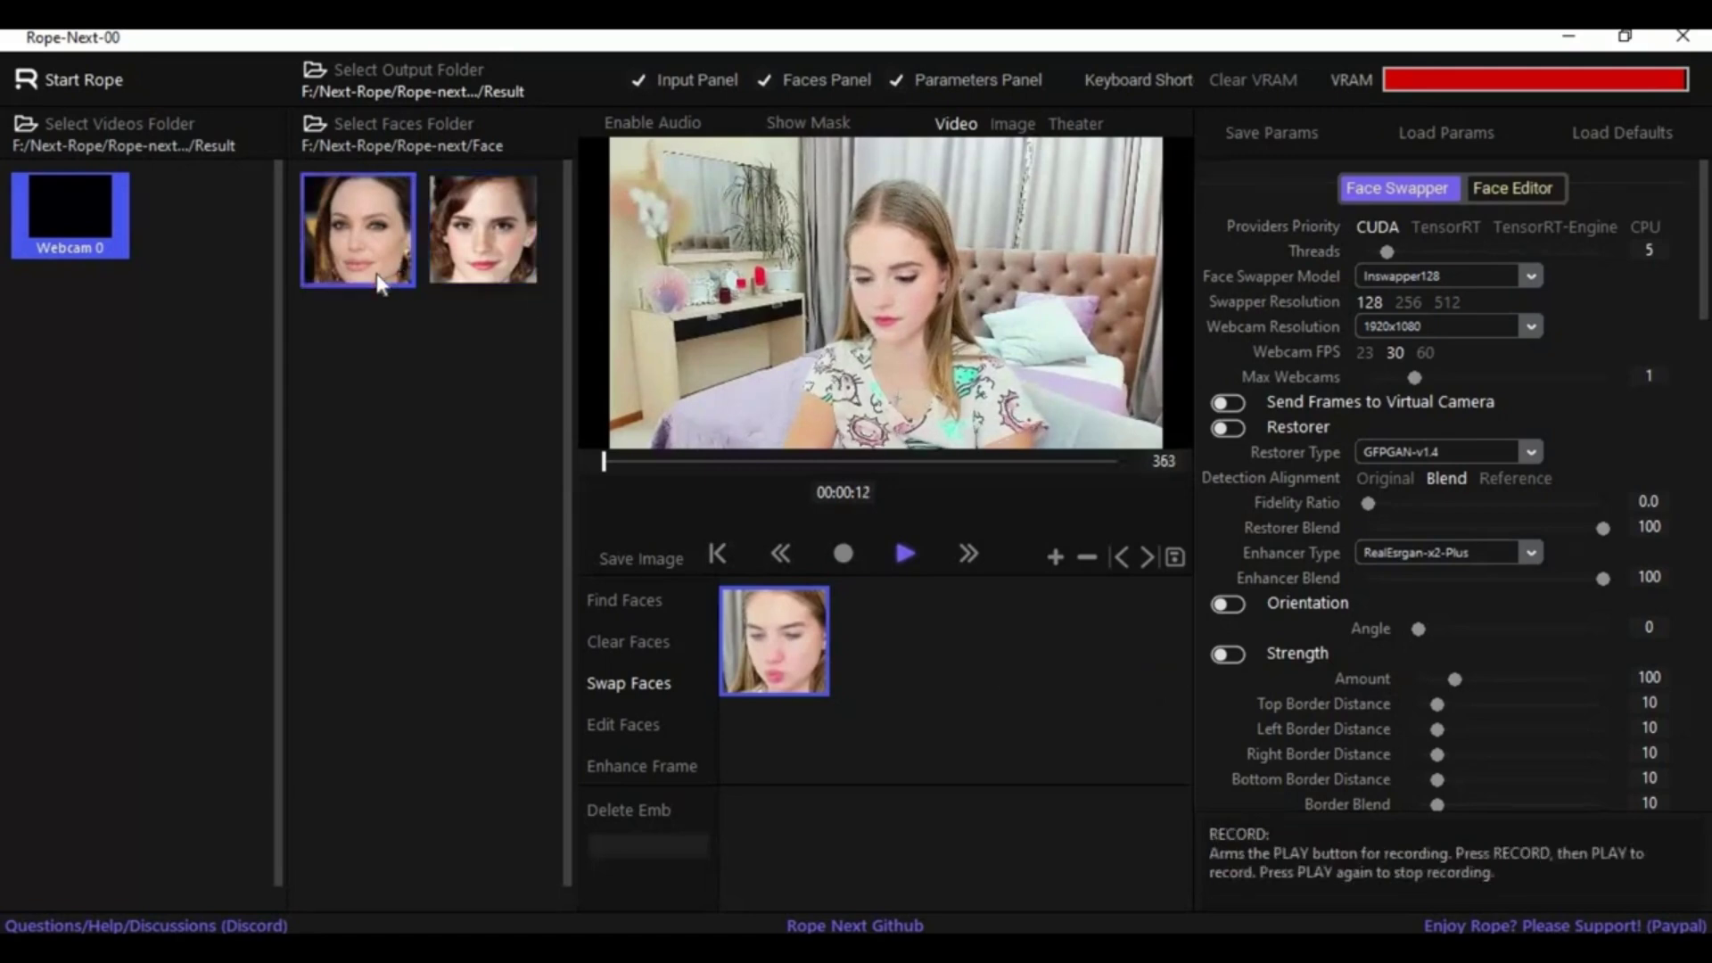
left_click(472, 239)
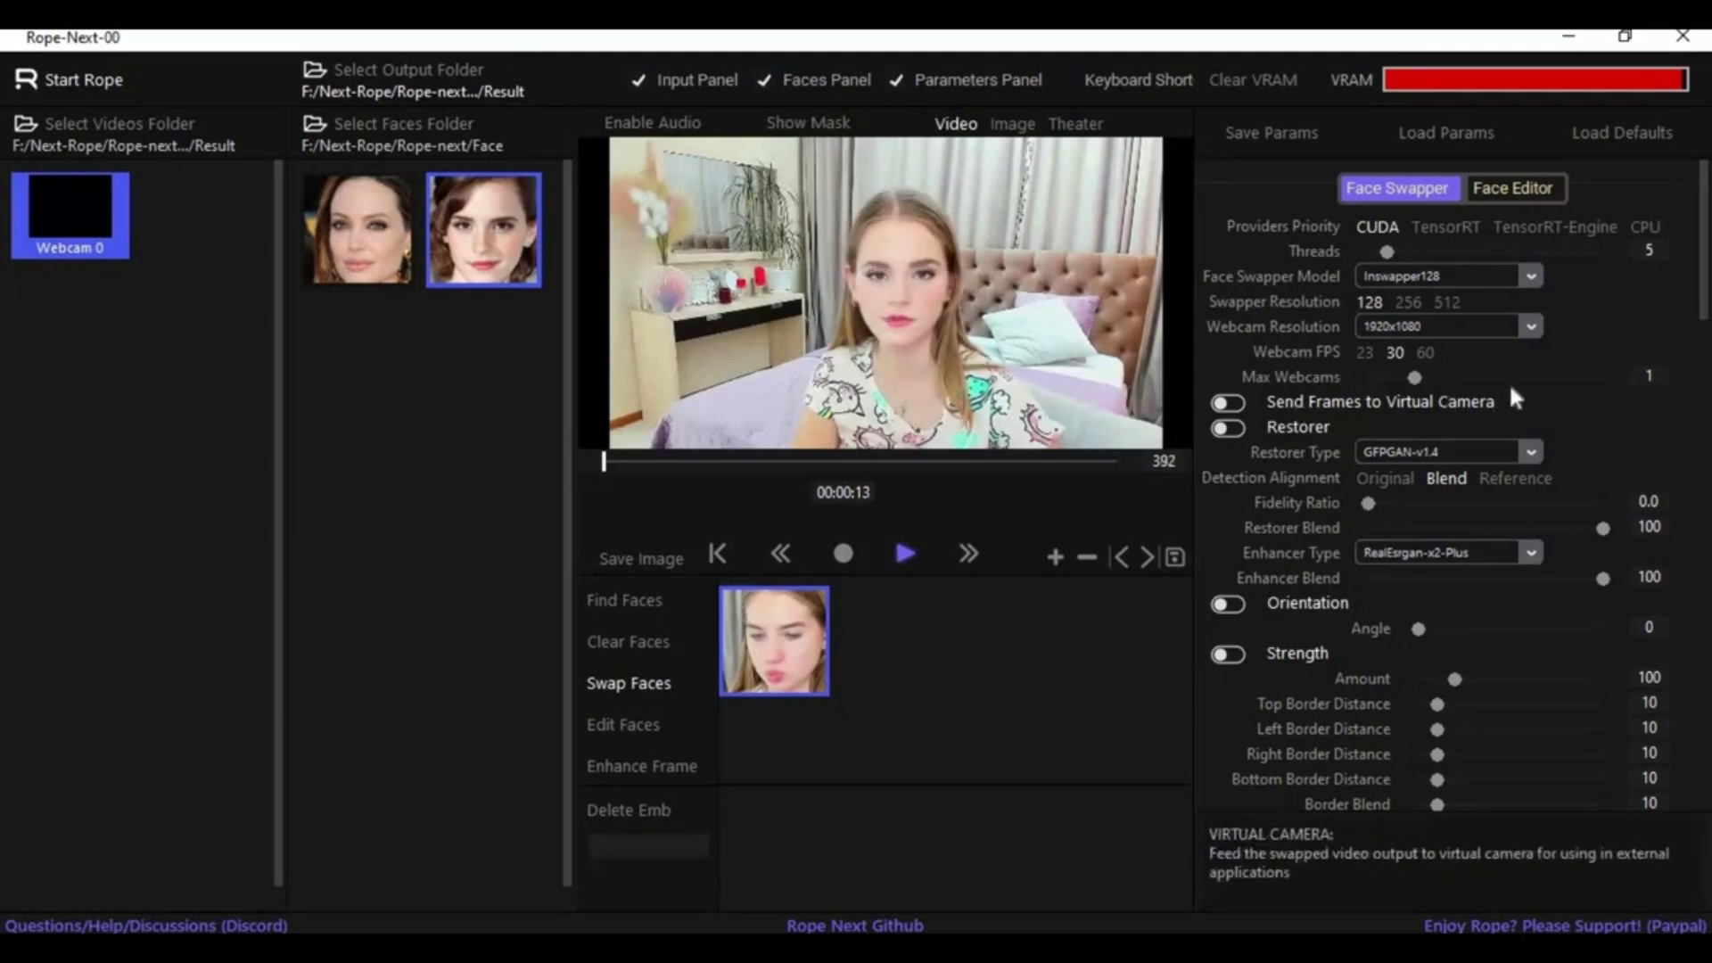
- Enable Send Frames to Virtual Camera so the swapped webcam feed reaches other applications
left_click(1225, 404)
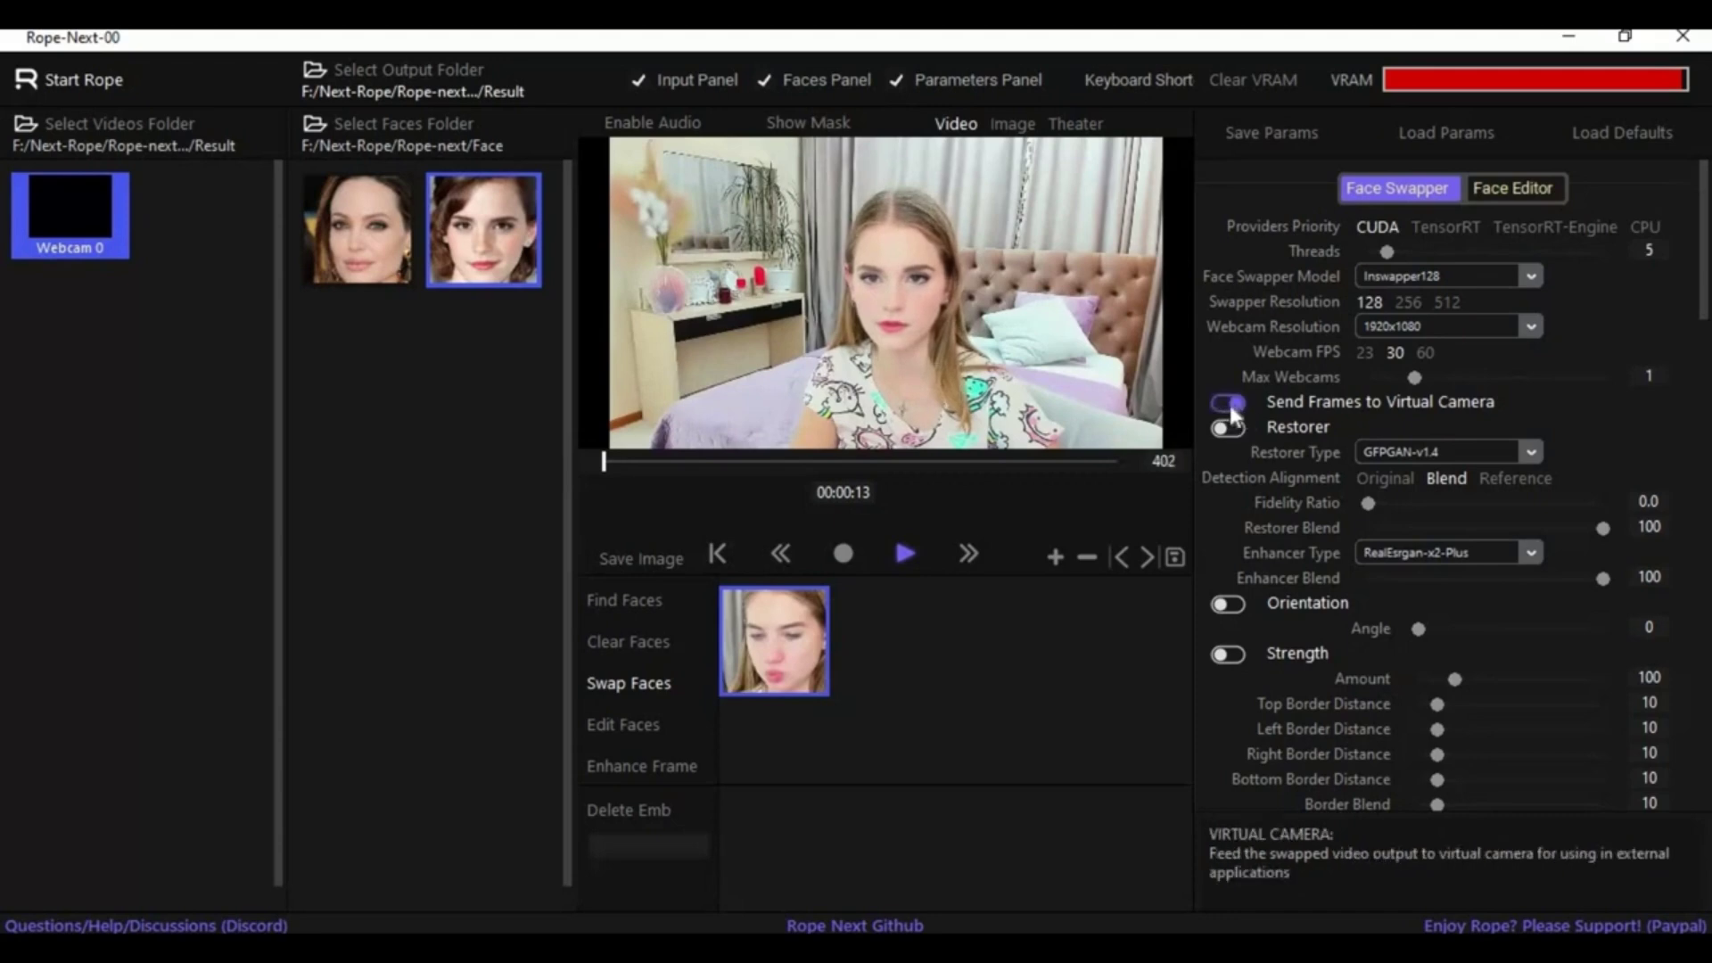